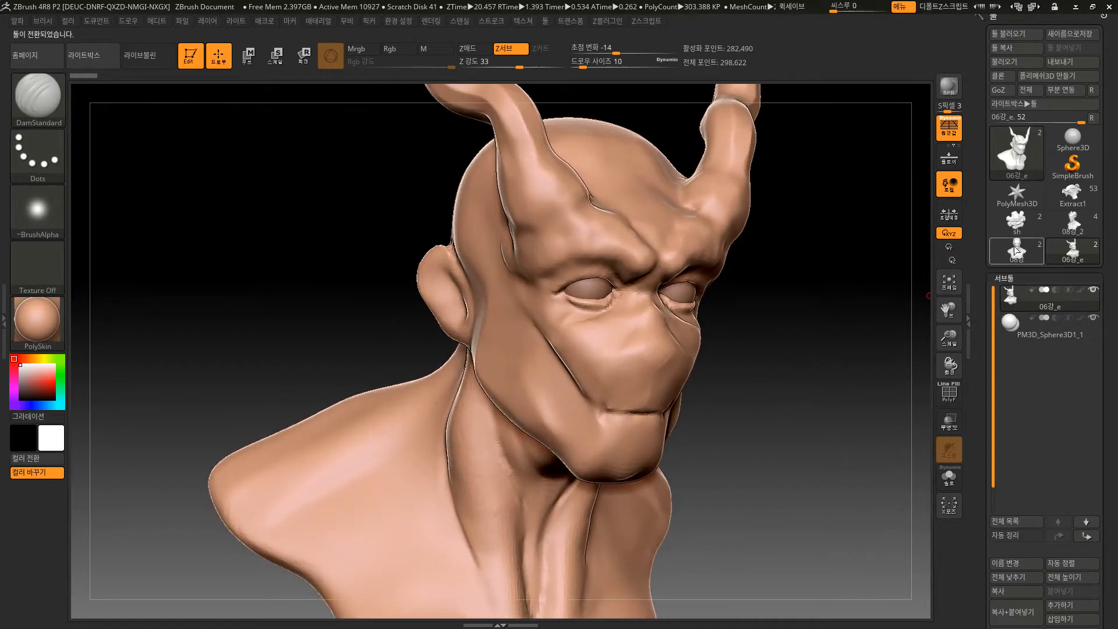
Make the 08강 bust the active tool and view it from the front and side
key(f)
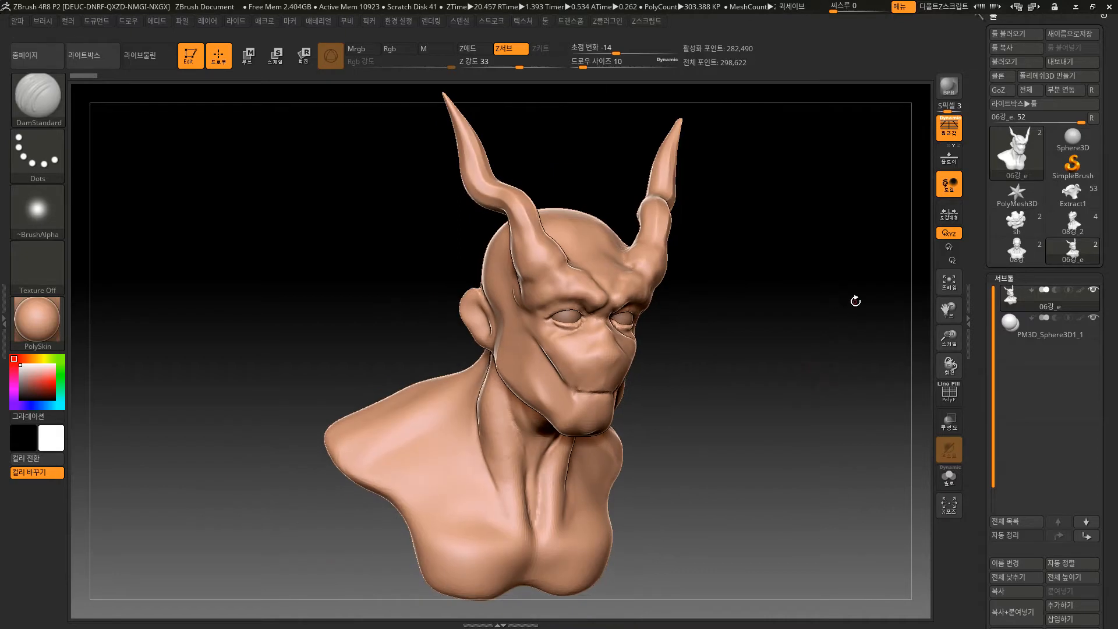
mouse_move(1024, 251)
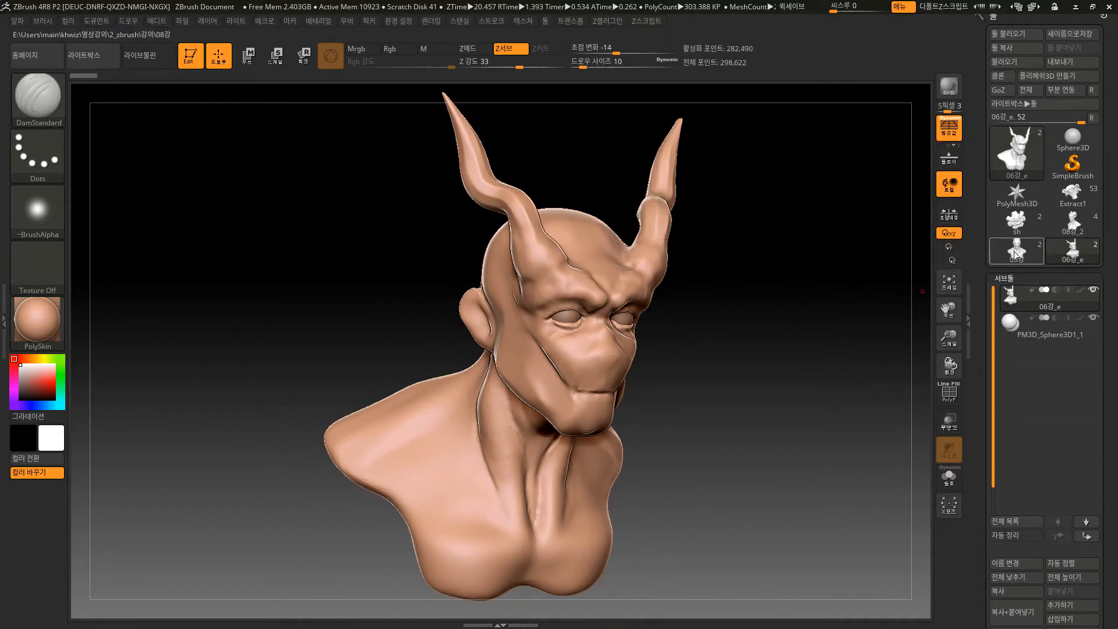
click(1014, 252)
drag(781, 352, 762, 374)
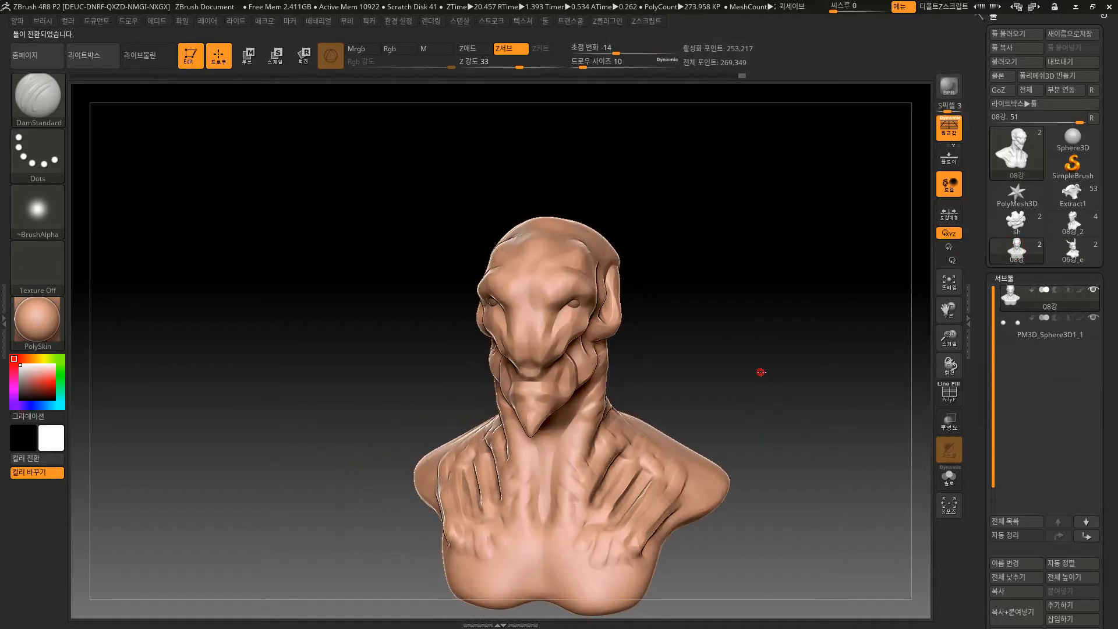
key(f)
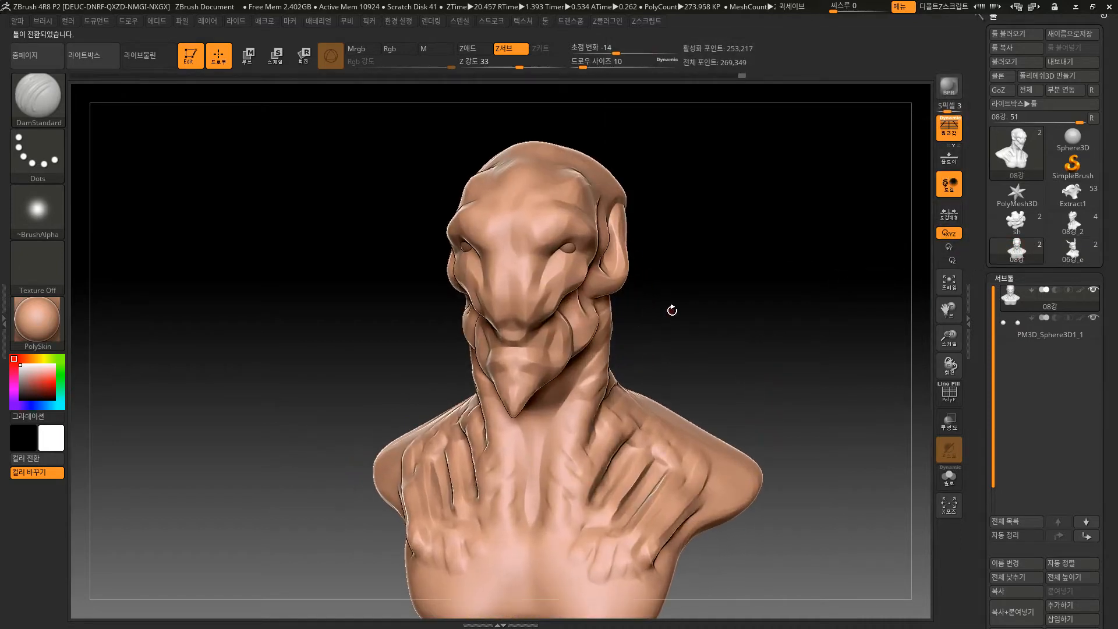
drag(672, 310, 648, 353)
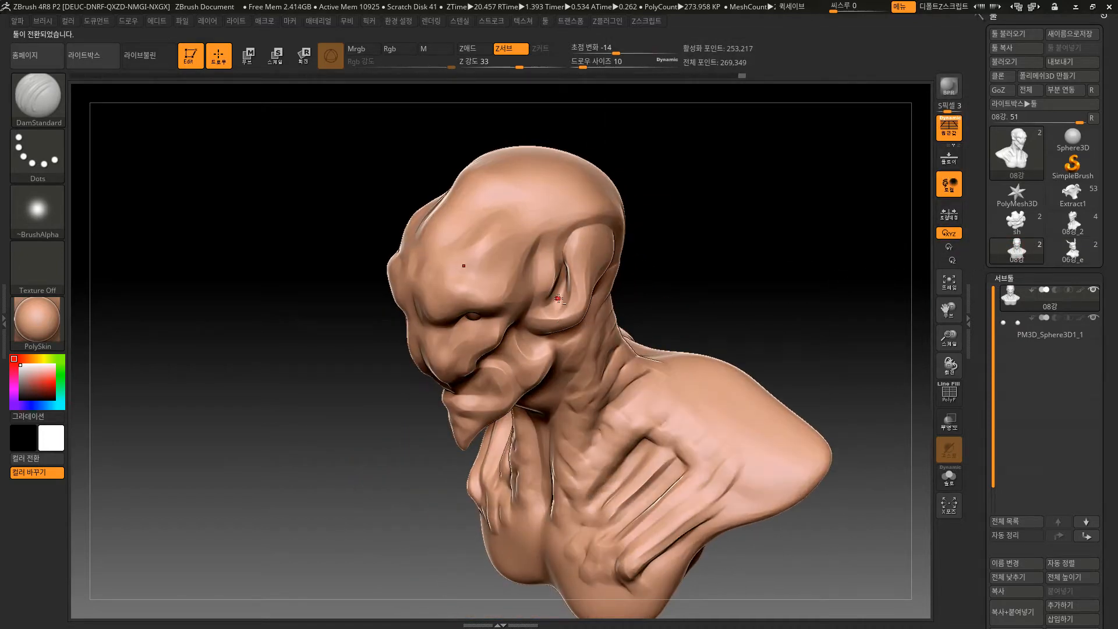
drag(621, 301, 779, 345)
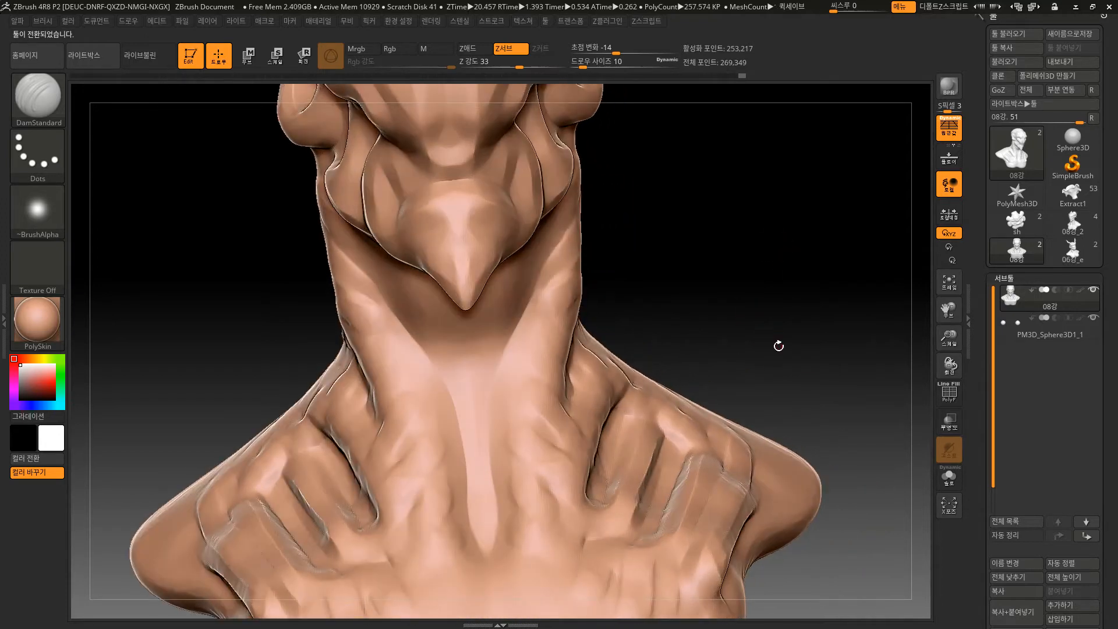
Build up muscle forms on the bust's shoulders and the side of the neck with the ClayBuildup brush at draw size 98
key(bracketright)
key(bracketright)
key(bracketright)
drag(751, 293, 580, 304)
click(37, 96)
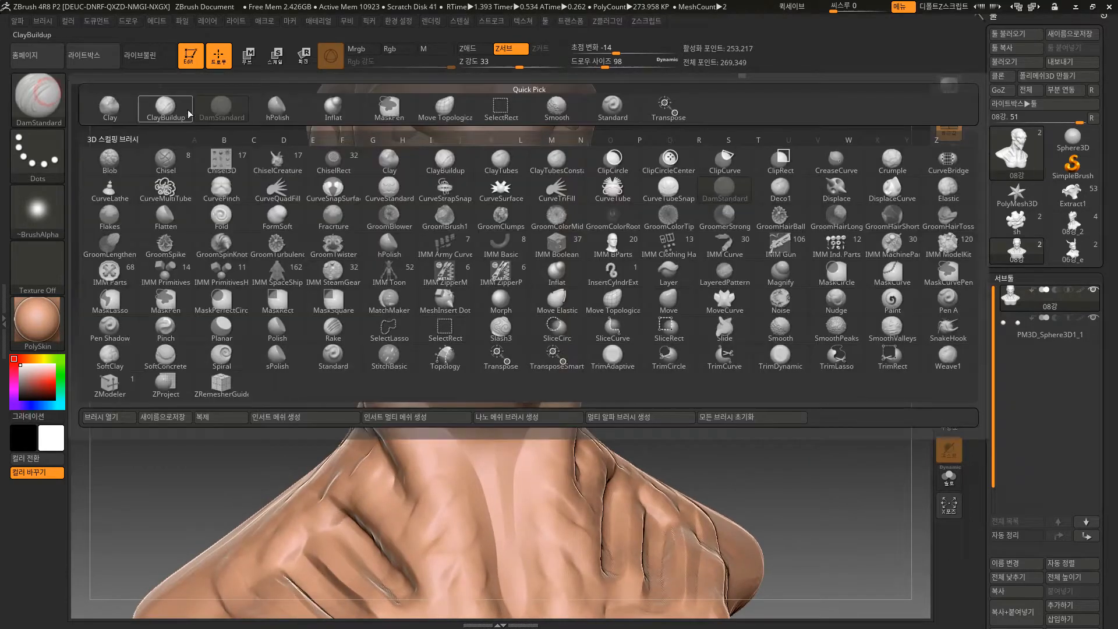
click(170, 106)
drag(685, 327, 714, 342)
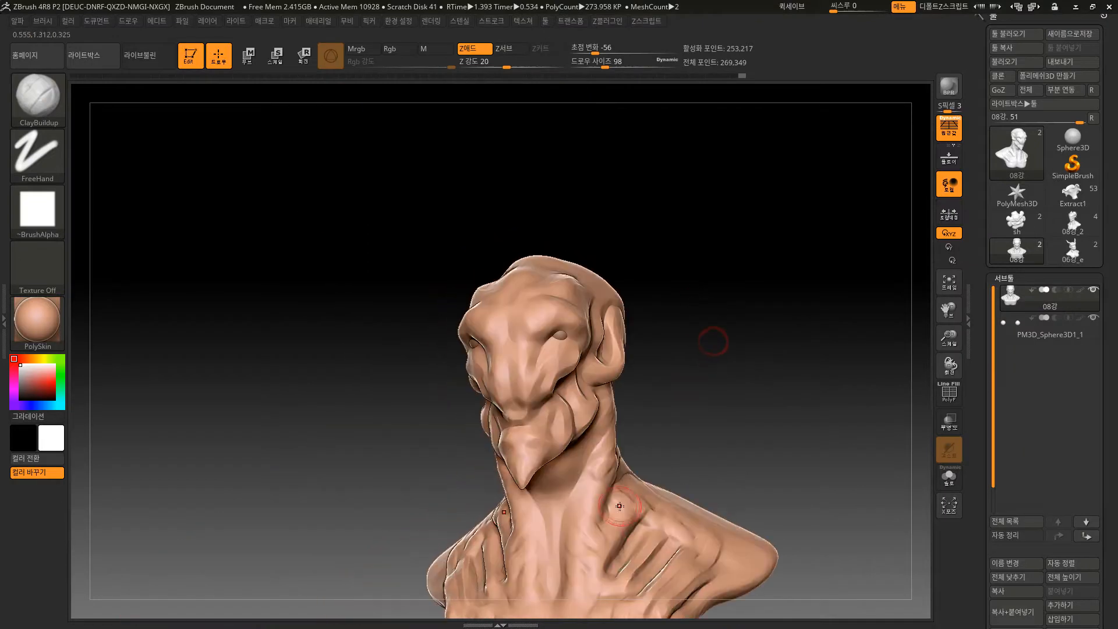
mouse_move(633, 500)
mouse_down()
mouse_move(679, 458)
mouse_move(726, 382)
mouse_move(684, 444)
mouse_move(711, 457)
mouse_move(683, 424)
mouse_up()
mouse_move(697, 502)
mouse_down()
mouse_move(706, 512)
mouse_move(674, 499)
mouse_move(653, 553)
mouse_up()
drag(700, 238, 652, 490)
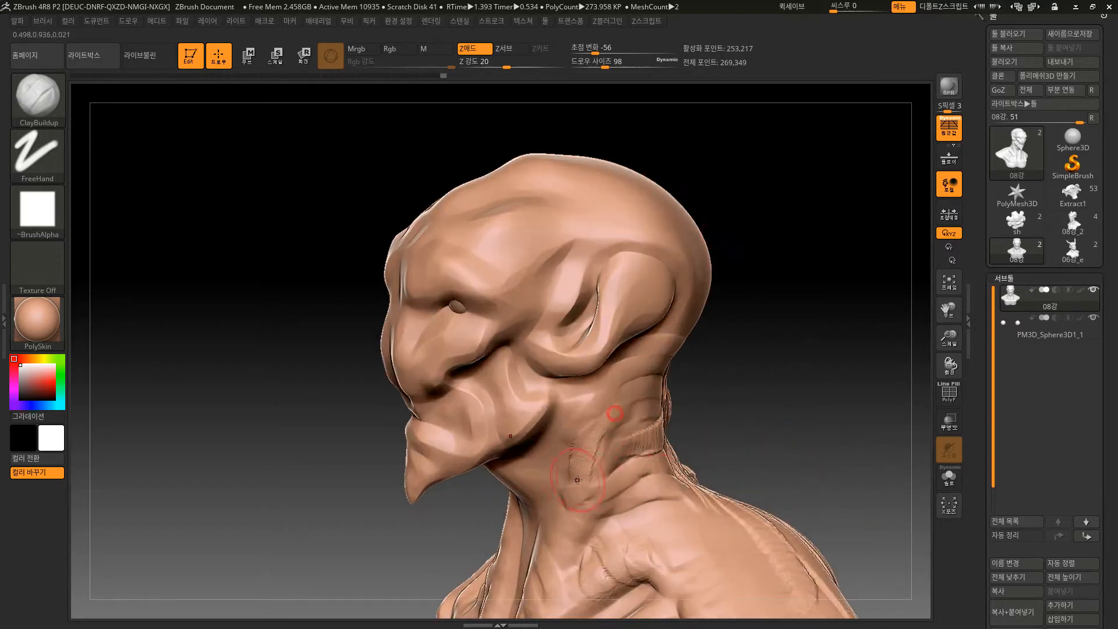
Add crossing ClayBuildup strokes over the throat below the pointed chin and down the front of the neck
alt+drag(497, 509, 467, 469)
drag(546, 326, 563, 332)
drag(402, 425, 505, 433)
drag(545, 329, 505, 445)
drag(534, 339, 493, 406)
drag(502, 362, 494, 434)
mouse_move(492, 392)
mouse_down()
mouse_move(521, 454)
mouse_move(489, 491)
mouse_move(504, 537)
mouse_up()
drag(488, 522, 499, 562)
mouse_move(517, 391)
mouse_down()
mouse_move(539, 428)
mouse_move(524, 350)
mouse_move(561, 418)
mouse_up()
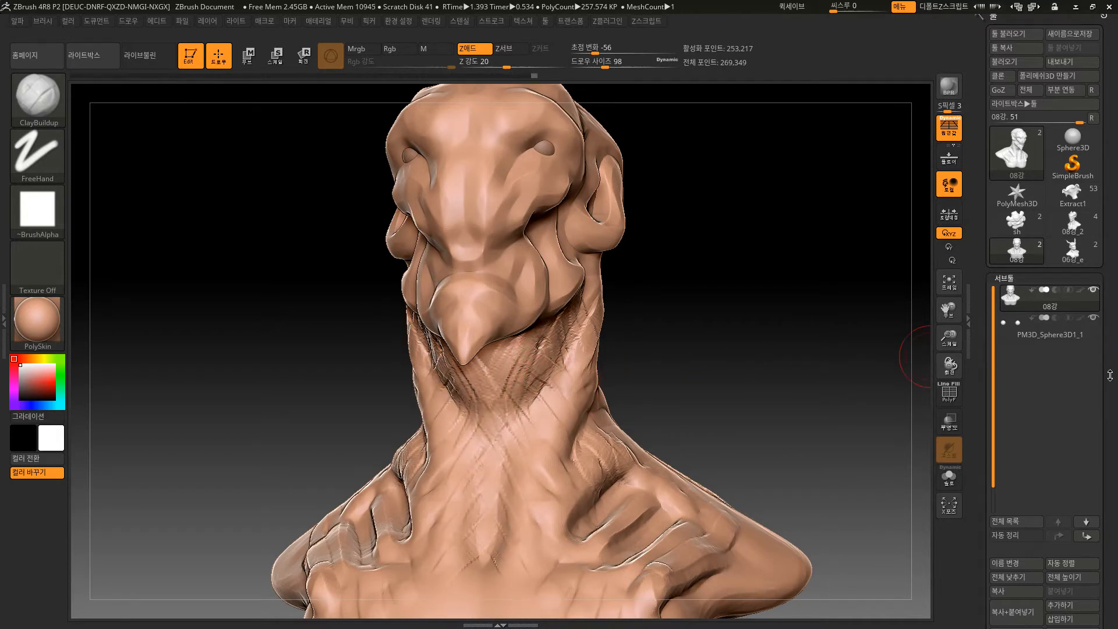
Remesh the bust with DynaMesh at resolution 200 and blend the rough strokes on the throat
scroll(1110, 375, down, 8)
click(1020, 399)
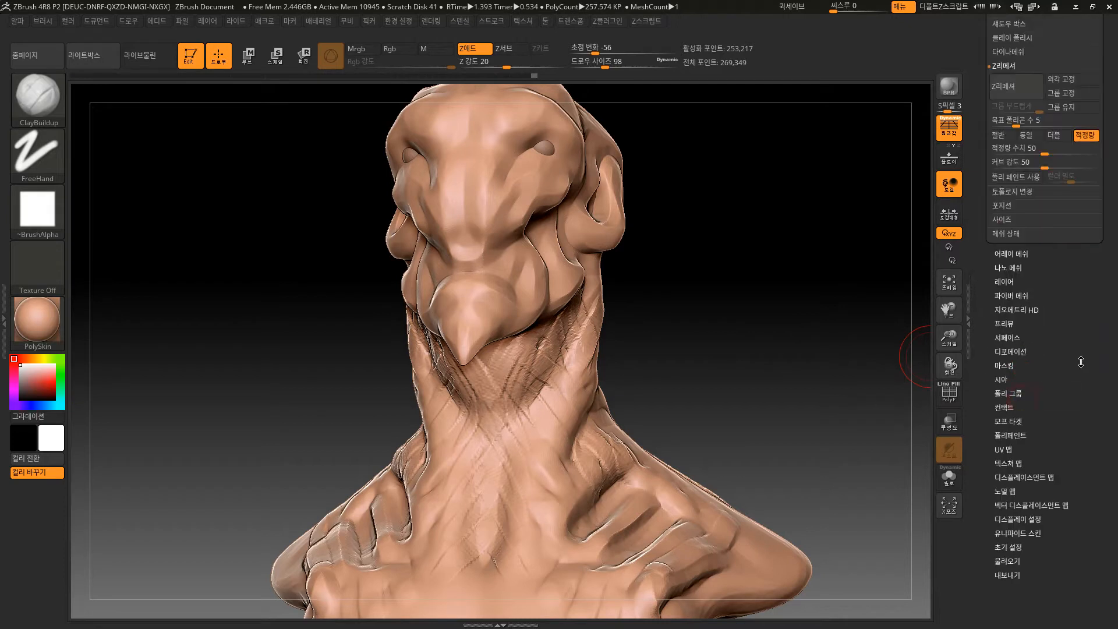
click(1015, 164)
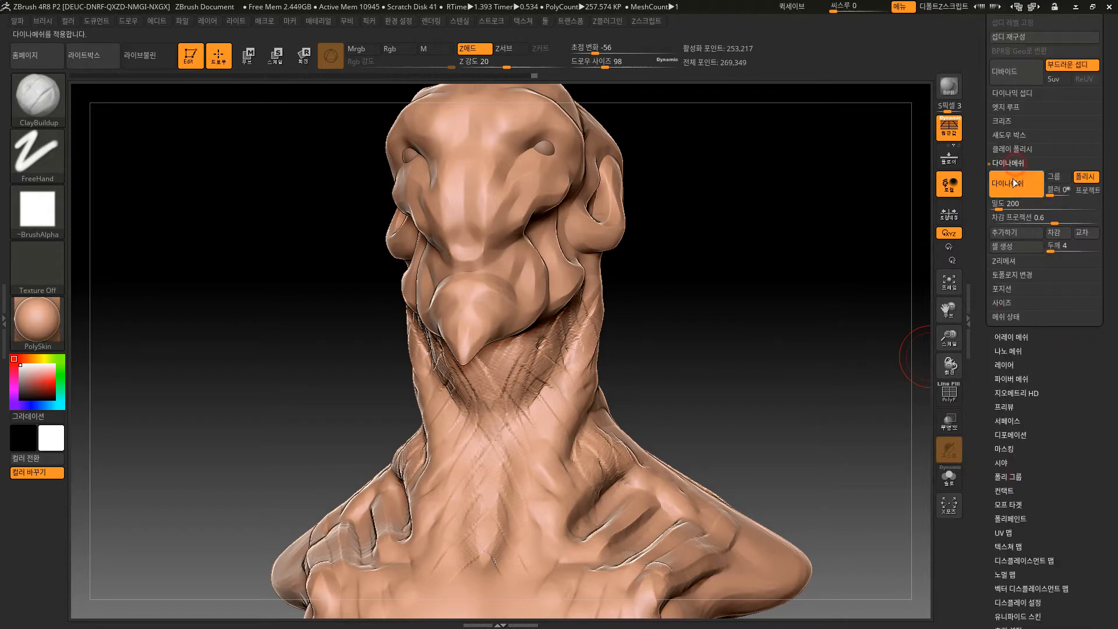
mouse_move(749, 299)
mouse_down()
mouse_move(739, 320)
mouse_move(468, 377)
mouse_up()
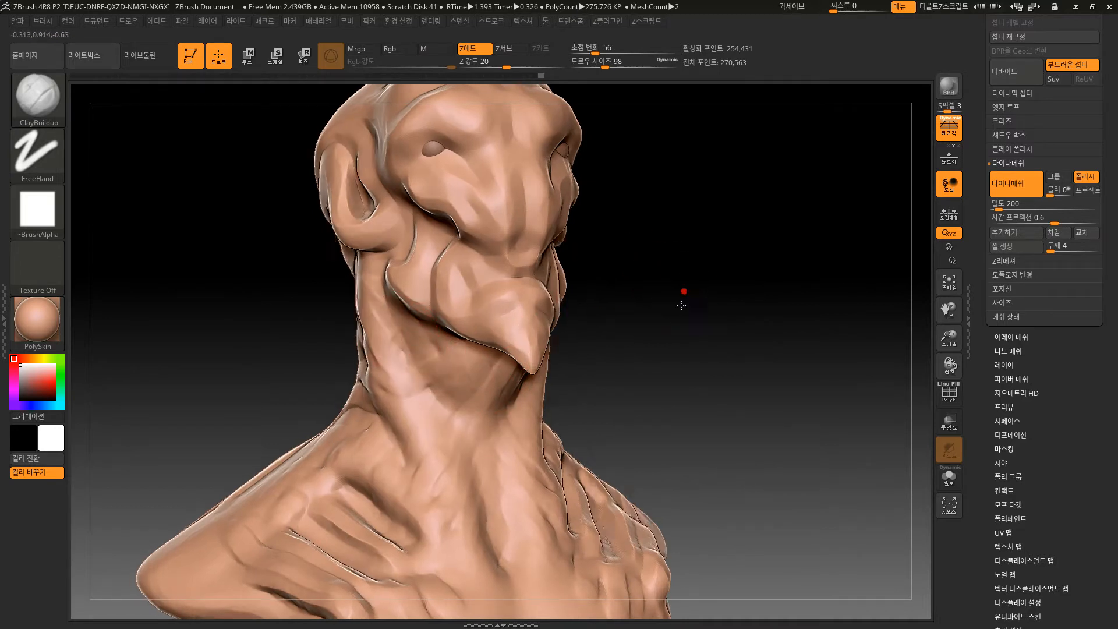
Examine the remeshed bust's head, neck and shoulders from several angles
drag(682, 293, 520, 238)
key(f)
drag(685, 245, 635, 236)
drag(624, 233, 648, 234)
mouse_move(669, 192)
mouse_down()
mouse_move(633, 204)
mouse_move(607, 189)
mouse_move(681, 203)
mouse_up()
mouse_move(661, 198)
alt+mouse_down()
mouse_move(672, 262)
mouse_move(701, 319)
alt+mouse_up()
mouse_move(752, 399)
mouse_down()
mouse_move(743, 359)
mouse_move(755, 399)
mouse_move(764, 392)
mouse_move(699, 386)
mouse_move(793, 370)
mouse_move(726, 367)
mouse_move(722, 299)
mouse_move(794, 332)
mouse_move(763, 374)
mouse_move(787, 379)
mouse_move(816, 327)
mouse_up()
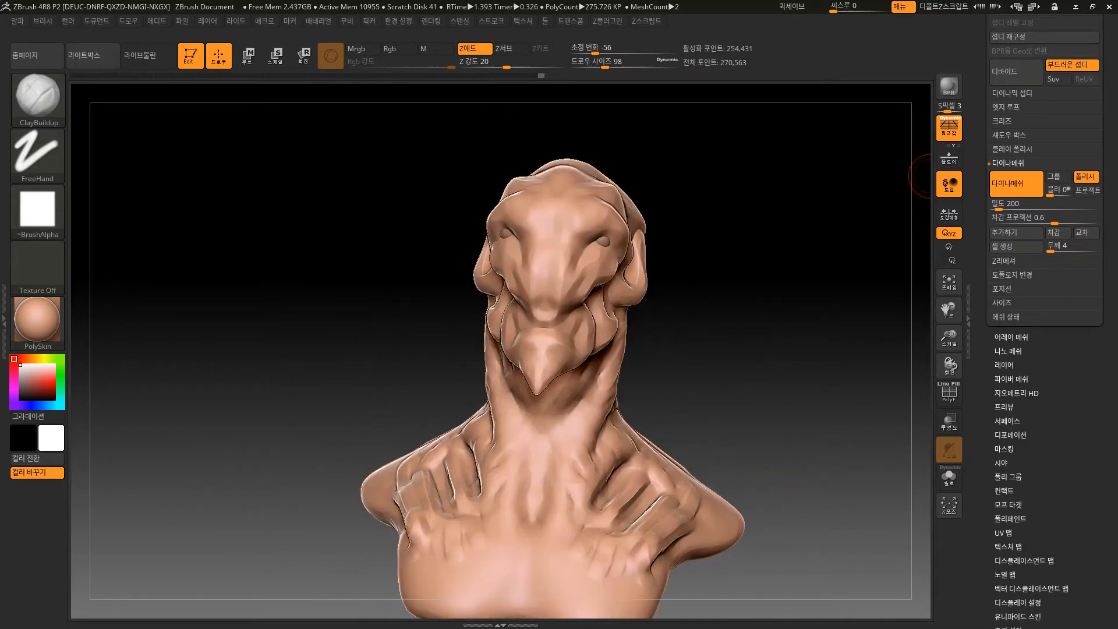
Make the detailed 08강_2 bust the active tool
scroll(1042, 174, up, 5)
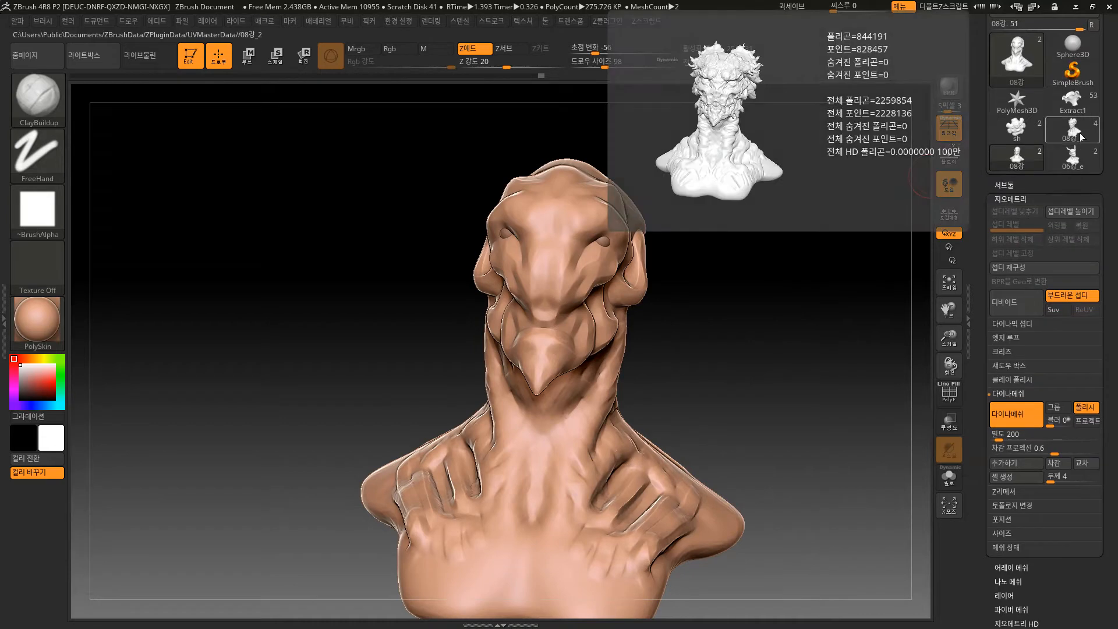
click(1081, 137)
mouse_move(762, 263)
mouse_down()
mouse_move(749, 262)
mouse_move(749, 231)
mouse_move(768, 257)
mouse_move(754, 267)
mouse_move(749, 312)
mouse_move(789, 317)
mouse_move(725, 236)
mouse_move(924, 132)
mouse_up()
mouse_move(1004, 61)
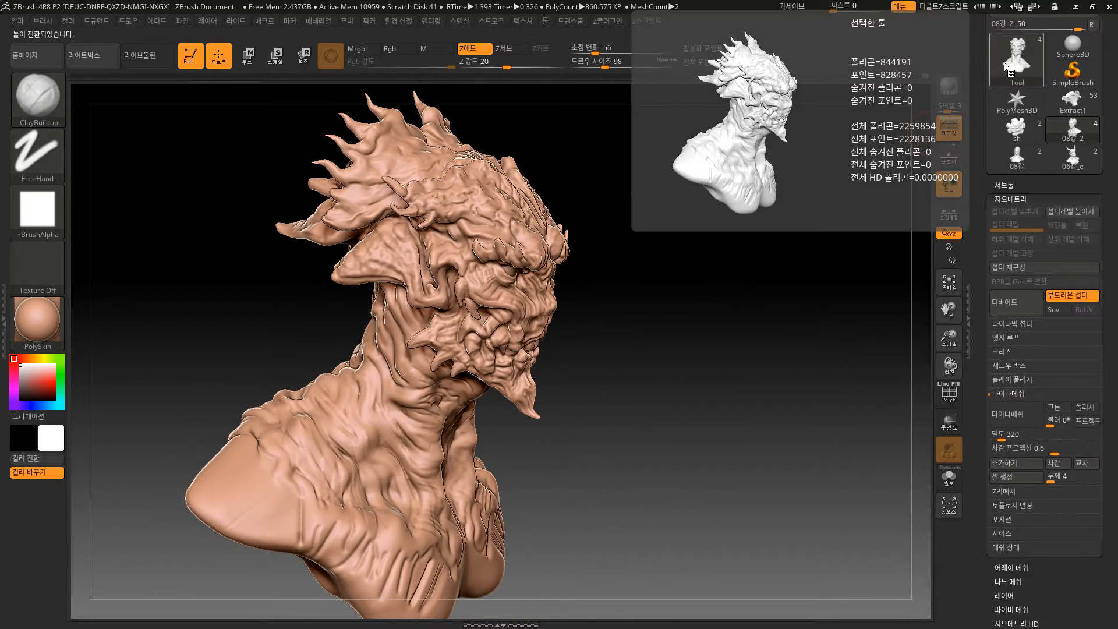
Examine the sculpted detail on the 08강_2 bust's face, crest and beak-like chin from the front and both sides
alt+drag(711, 260, 750, 420)
alt+drag(732, 376, 717, 312)
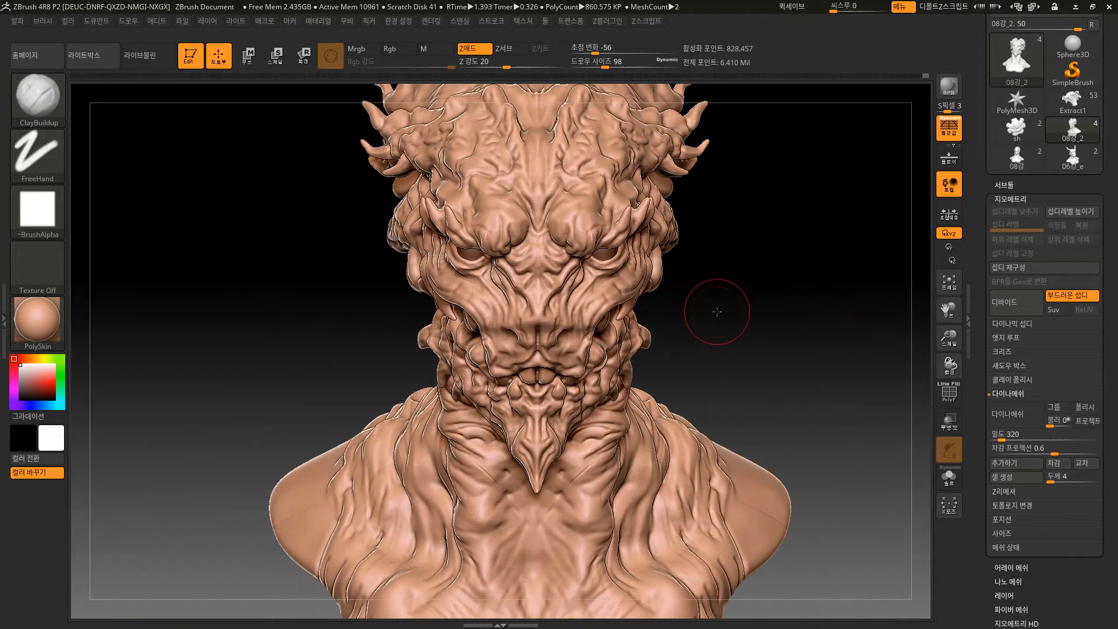
alt+drag(697, 329, 723, 391)
alt+drag(755, 350, 562, 257)
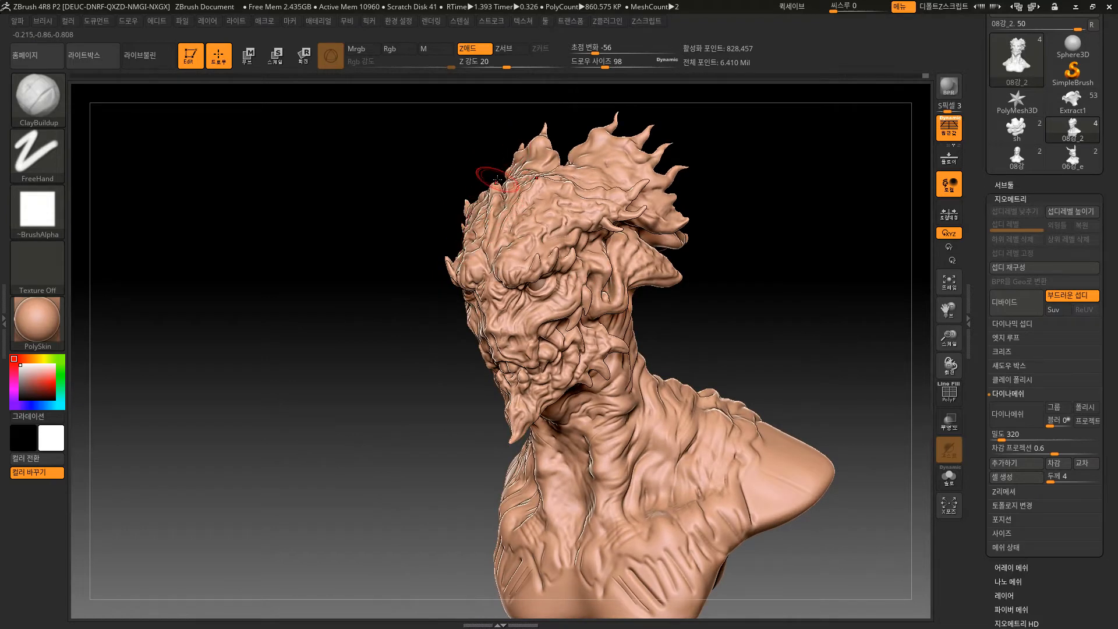
drag(309, 319, 612, 383)
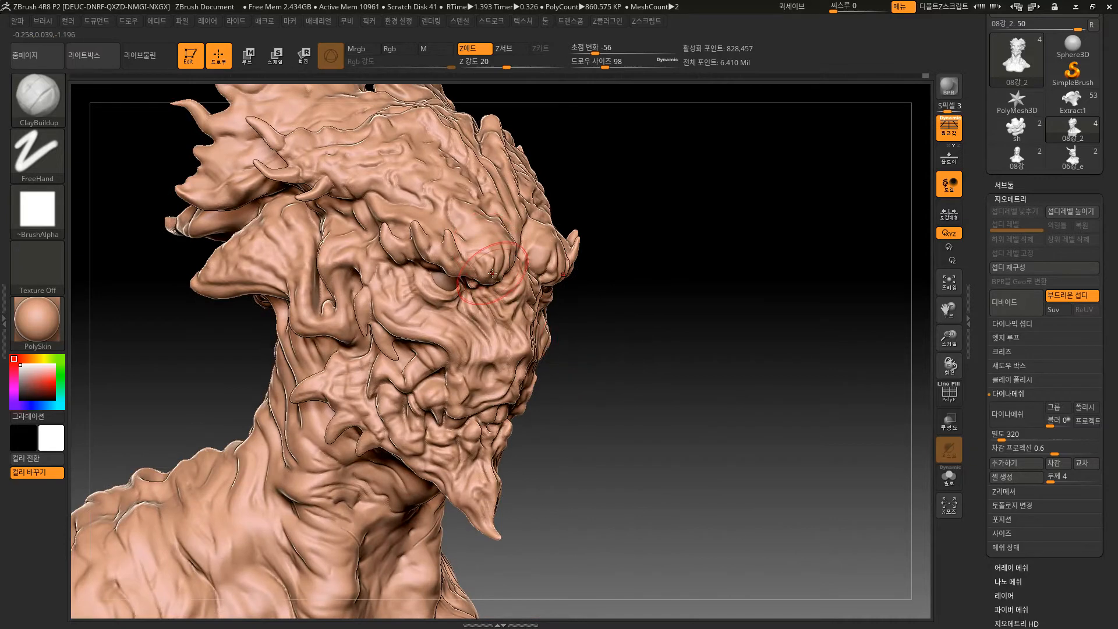
alt+drag(670, 375, 636, 339)
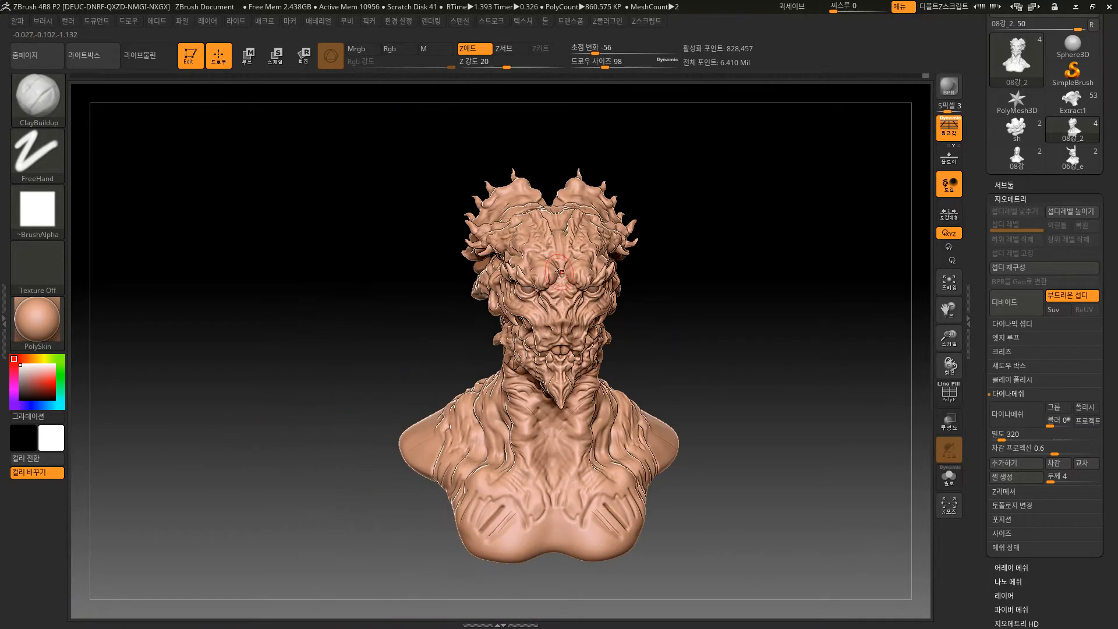
Inspect the overall silhouette and the flow of the folds over the whole 08강_2 bust from all around
drag(734, 331, 711, 324)
alt+drag(791, 320, 794, 384)
alt+drag(842, 344, 743, 327)
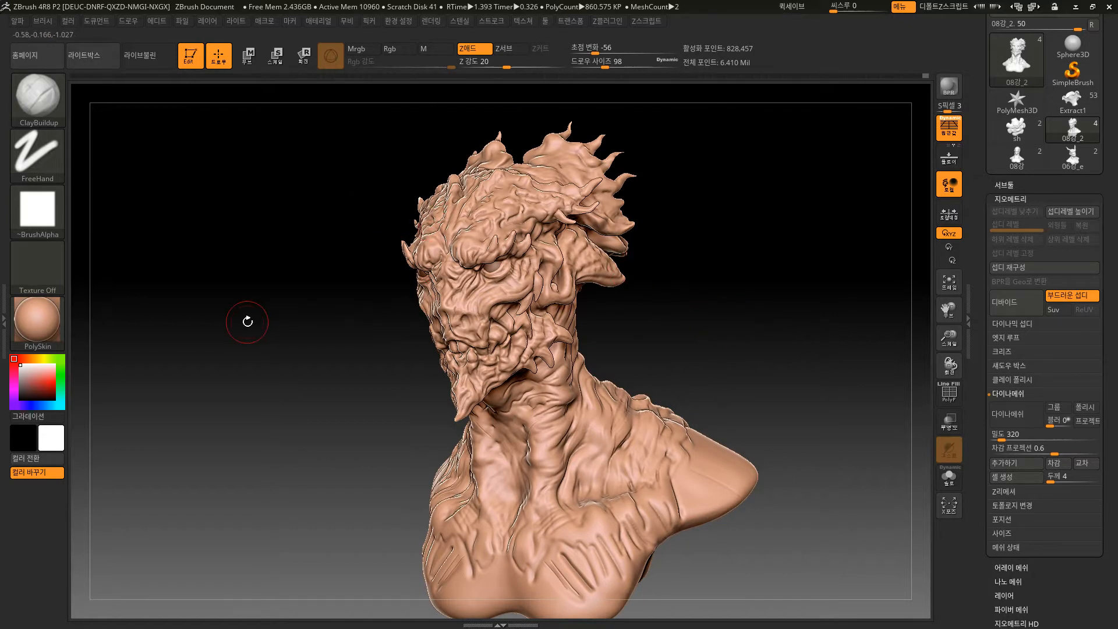
drag(245, 320, 275, 322)
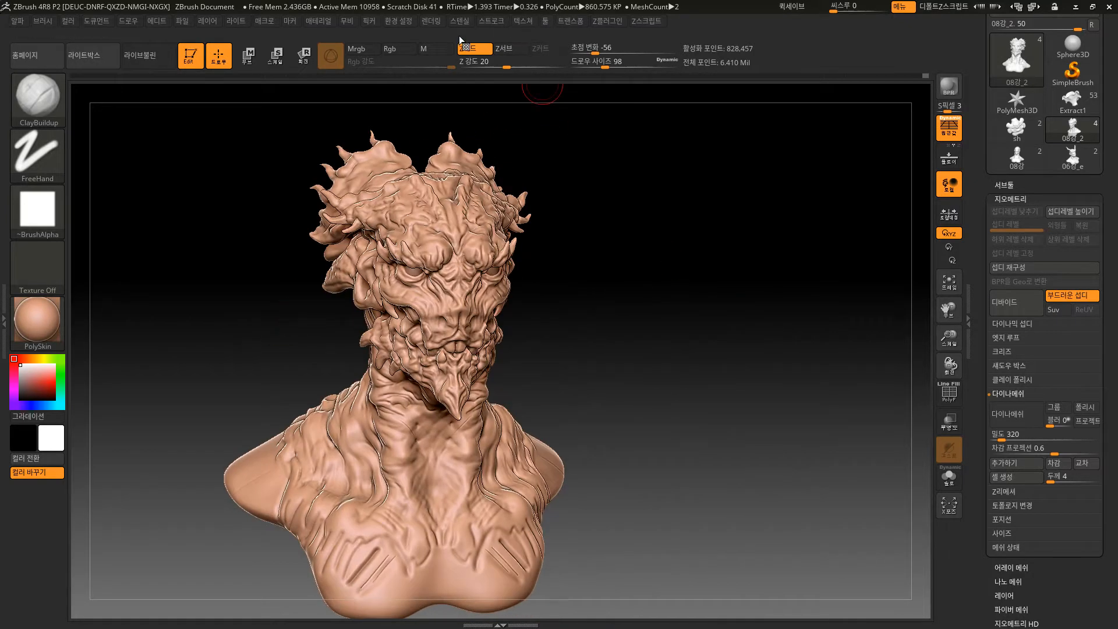
drag(591, 258, 738, 273)
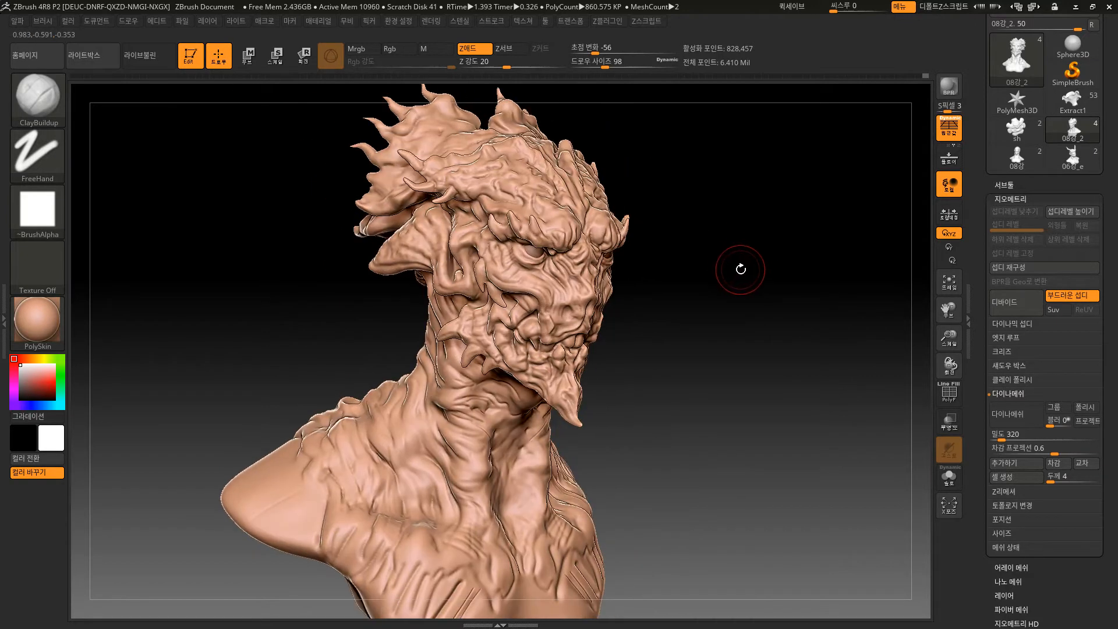
alt+drag(771, 380, 737, 390)
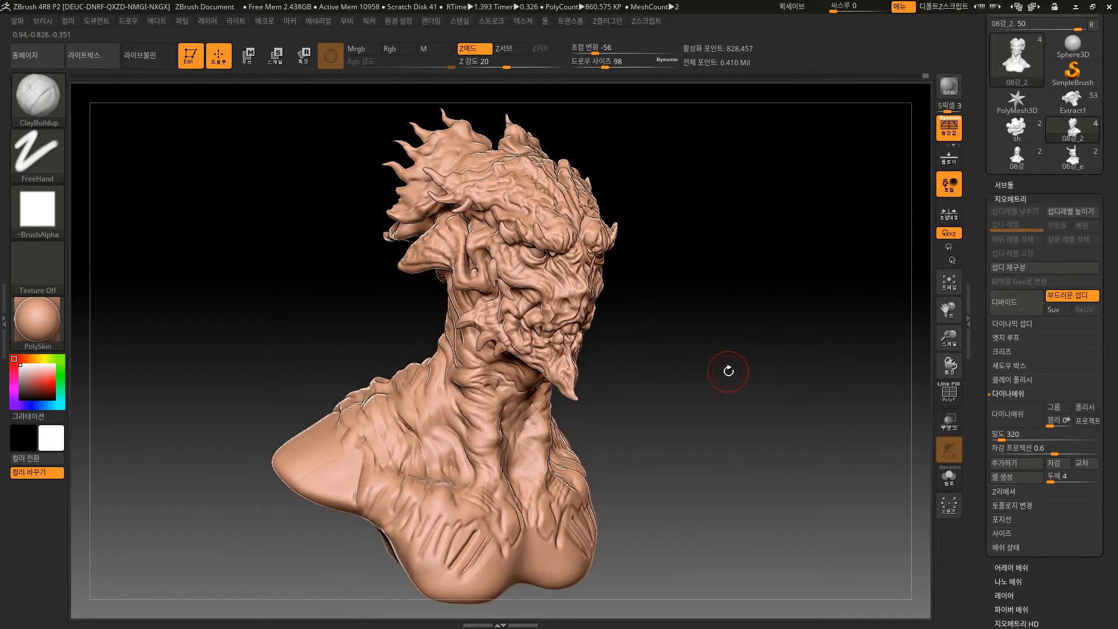
drag(719, 386, 675, 387)
alt+drag(833, 320, 748, 350)
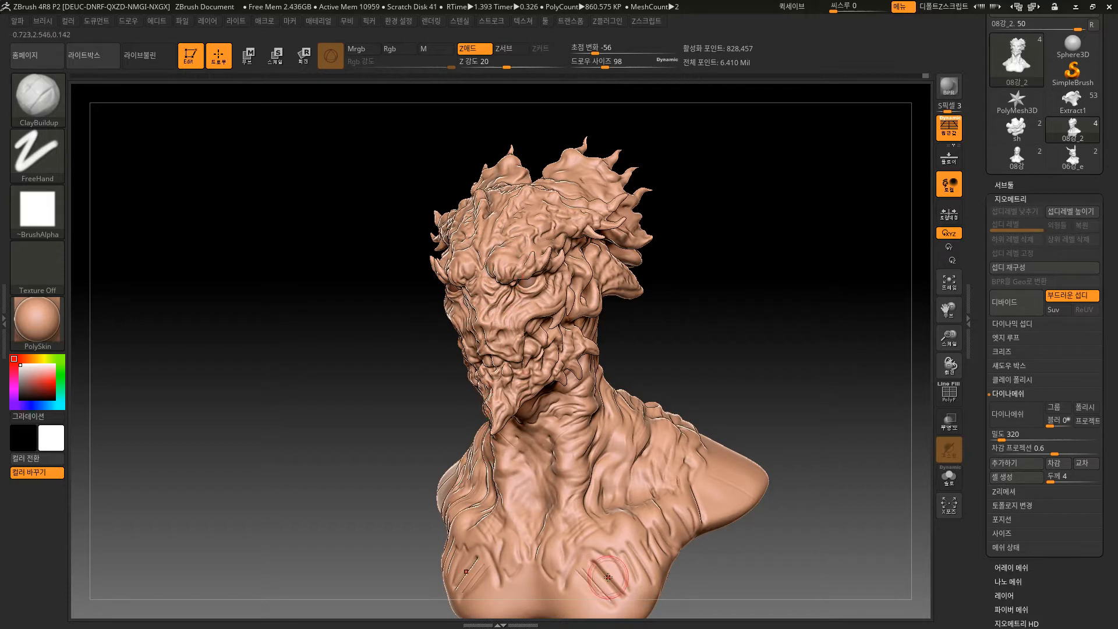
mouse_move(836, 367)
alt+mouse_down()
mouse_move(798, 310)
mouse_move(773, 369)
mouse_move(726, 354)
mouse_move(829, 353)
alt+mouse_up()
mouse_move(728, 351)
mouse_down()
mouse_move(629, 379)
mouse_move(798, 355)
mouse_move(782, 346)
mouse_move(777, 386)
mouse_move(739, 324)
mouse_move(739, 347)
mouse_move(752, 320)
mouse_move(732, 292)
mouse_move(736, 327)
mouse_move(744, 315)
mouse_up()
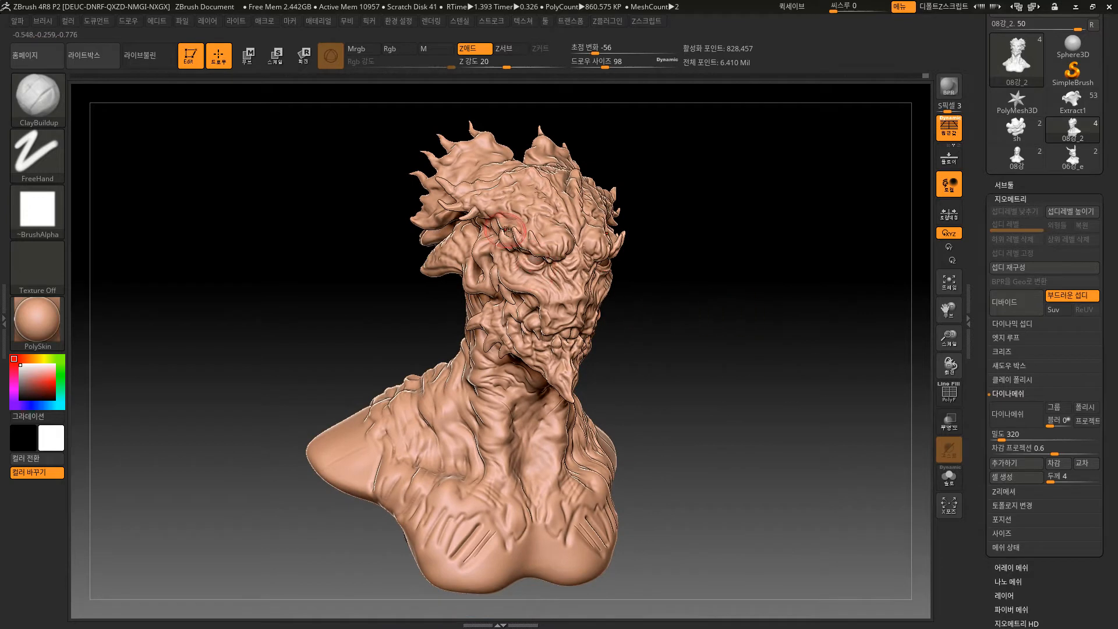
mouse_move(775, 489)
mouse_down()
mouse_move(691, 518)
mouse_move(683, 507)
mouse_up()
mouse_move(763, 442)
mouse_down()
mouse_move(826, 374)
mouse_move(706, 294)
mouse_move(788, 392)
mouse_move(737, 344)
mouse_up()
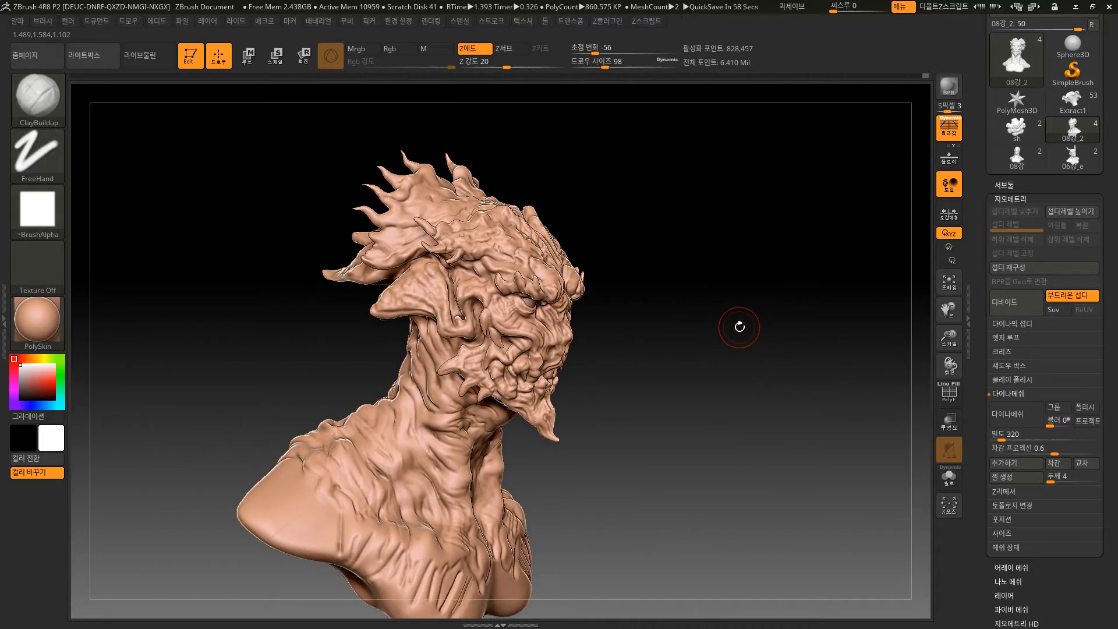
mouse_move(712, 317)
mouse_down()
mouse_move(784, 289)
mouse_move(777, 297)
mouse_move(803, 309)
mouse_move(697, 328)
mouse_move(709, 374)
mouse_move(724, 370)
mouse_move(732, 298)
mouse_move(711, 394)
mouse_up()
alt+drag(691, 347, 688, 431)
mouse_move(774, 407)
alt+mouse_down()
mouse_move(723, 396)
mouse_move(619, 311)
alt+mouse_up()
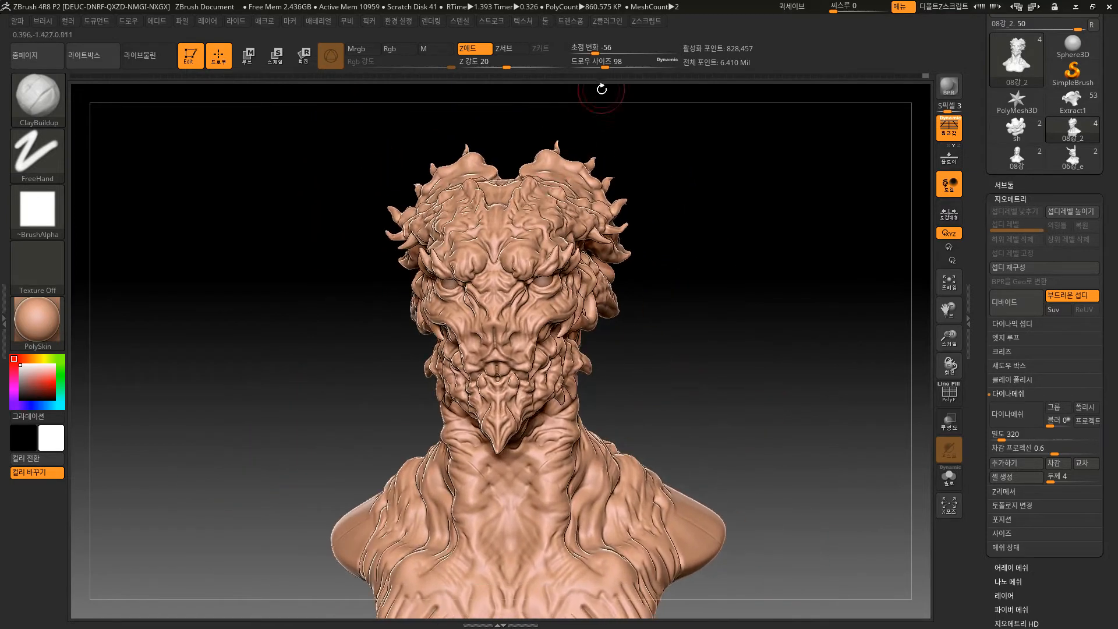
drag(711, 207, 764, 238)
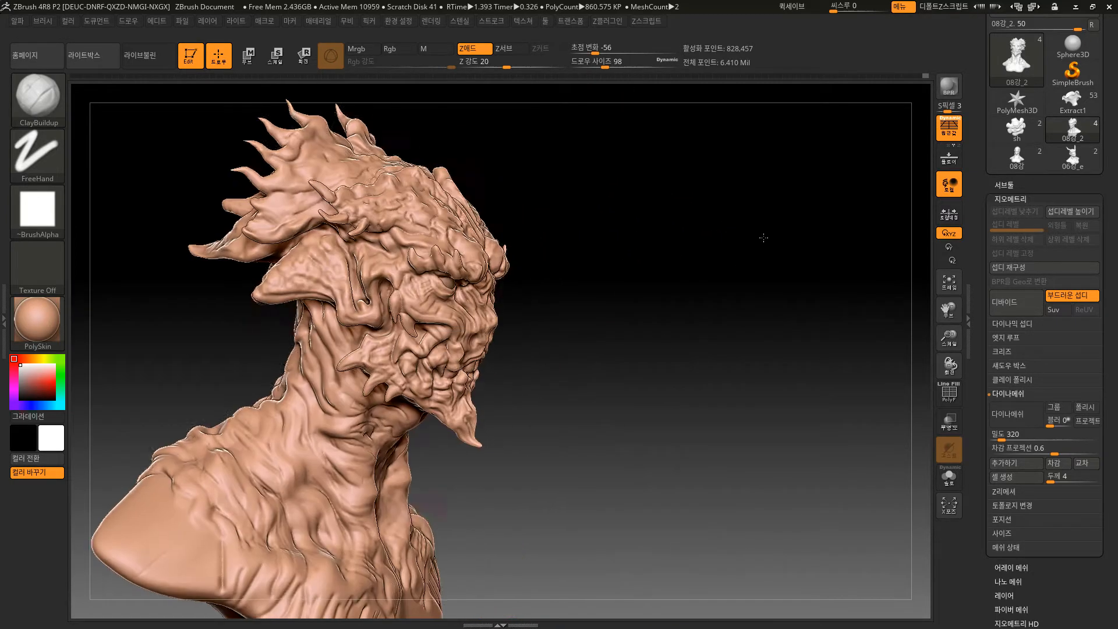
alt+drag(658, 310, 701, 360)
alt+drag(641, 390, 759, 316)
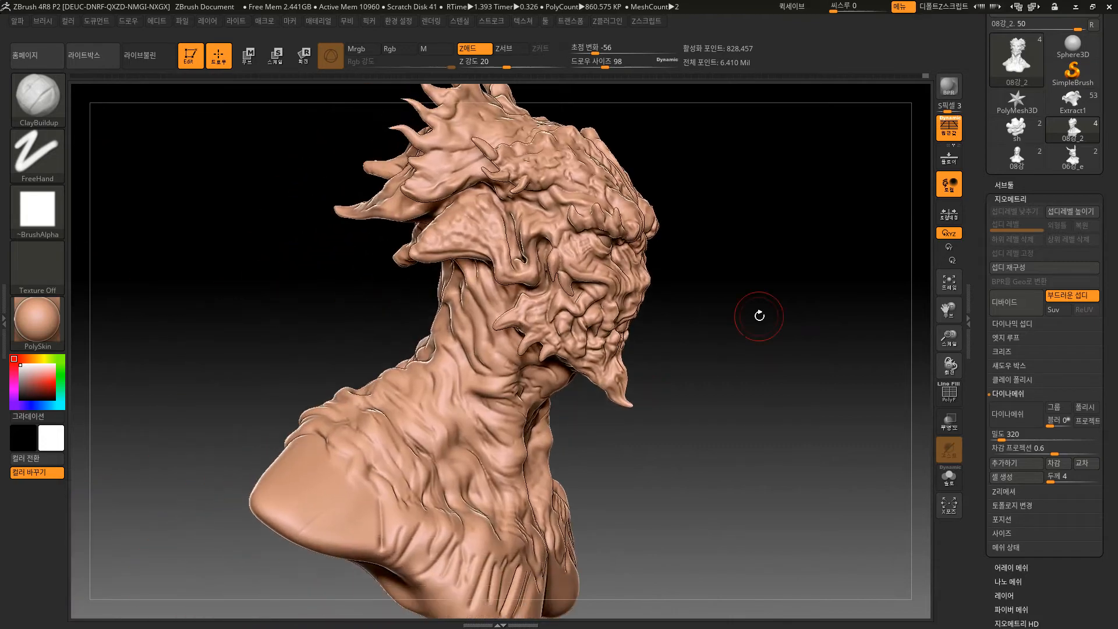
drag(777, 398, 745, 396)
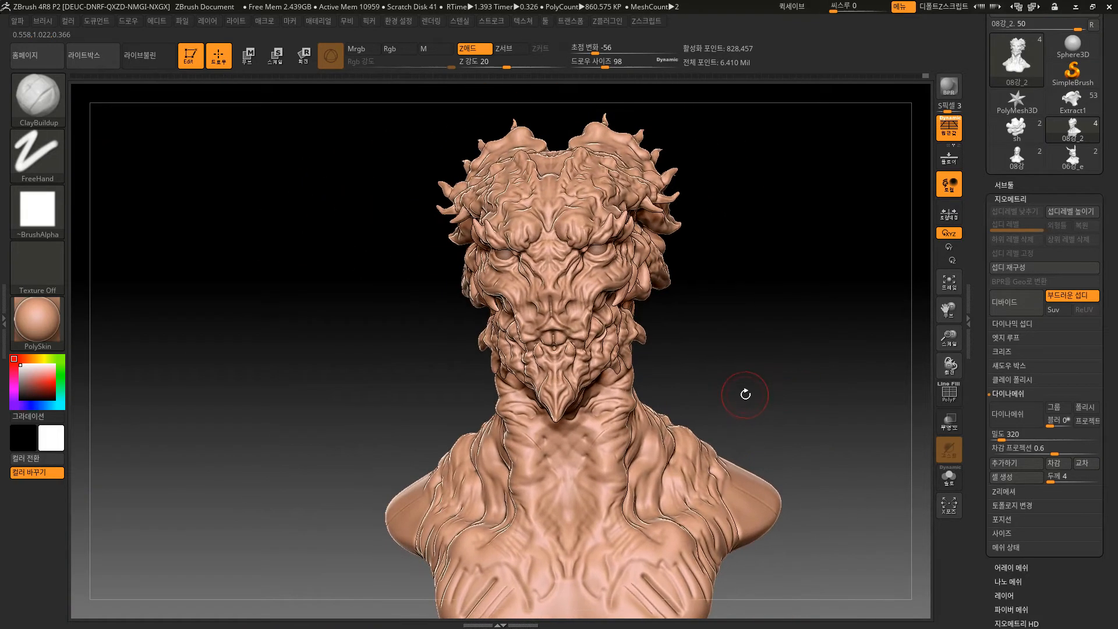
drag(743, 330, 696, 340)
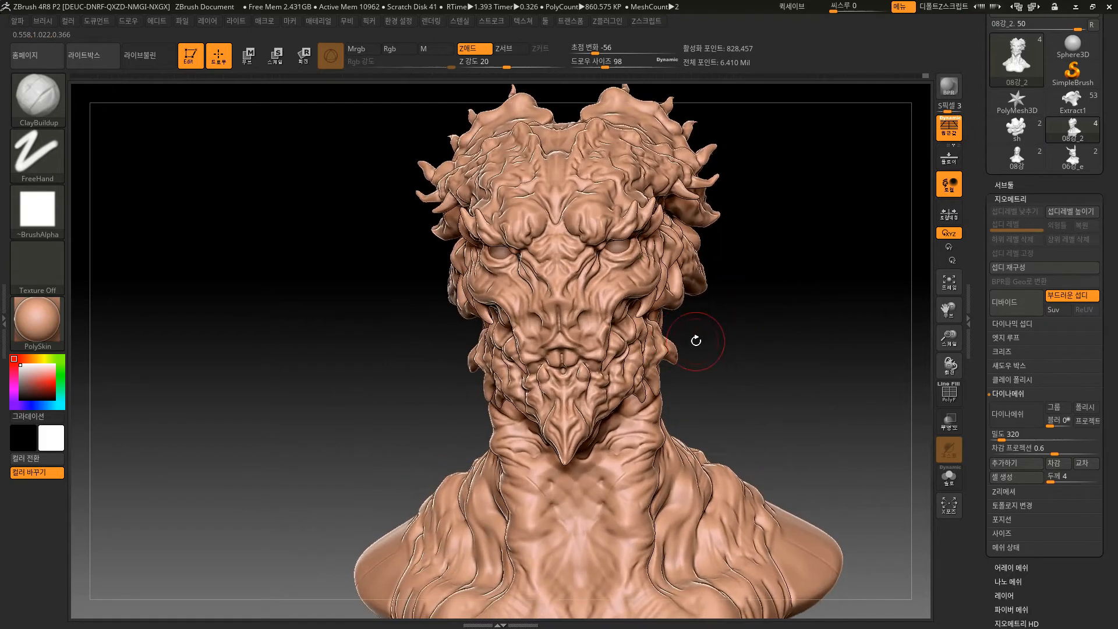
Select the DamStandard brush and set its draw size to 58 for work on the bust's chest
alt+drag(799, 361, 781, 236)
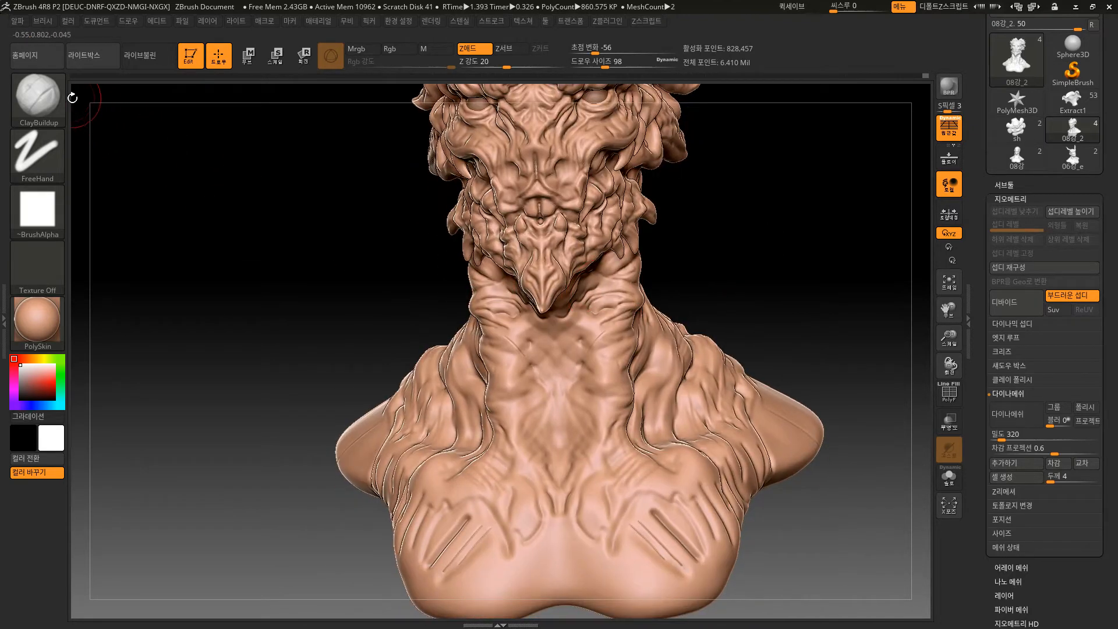
click(50, 96)
click(241, 116)
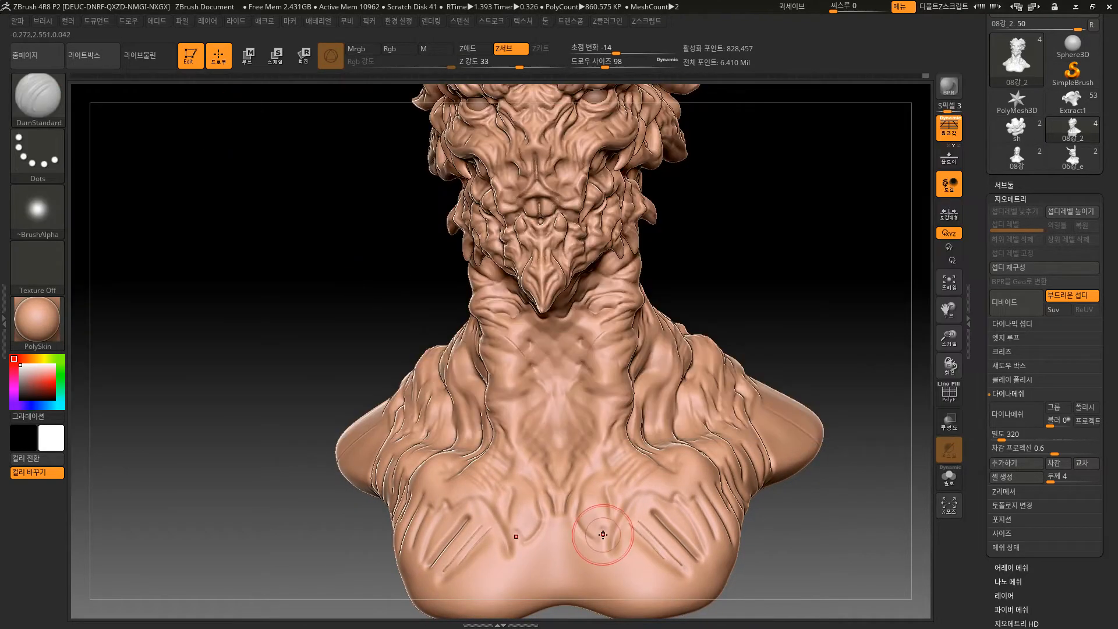
key(bracketleft)
key(bracketleft)
key(bracketleft)
key(bracketleft)
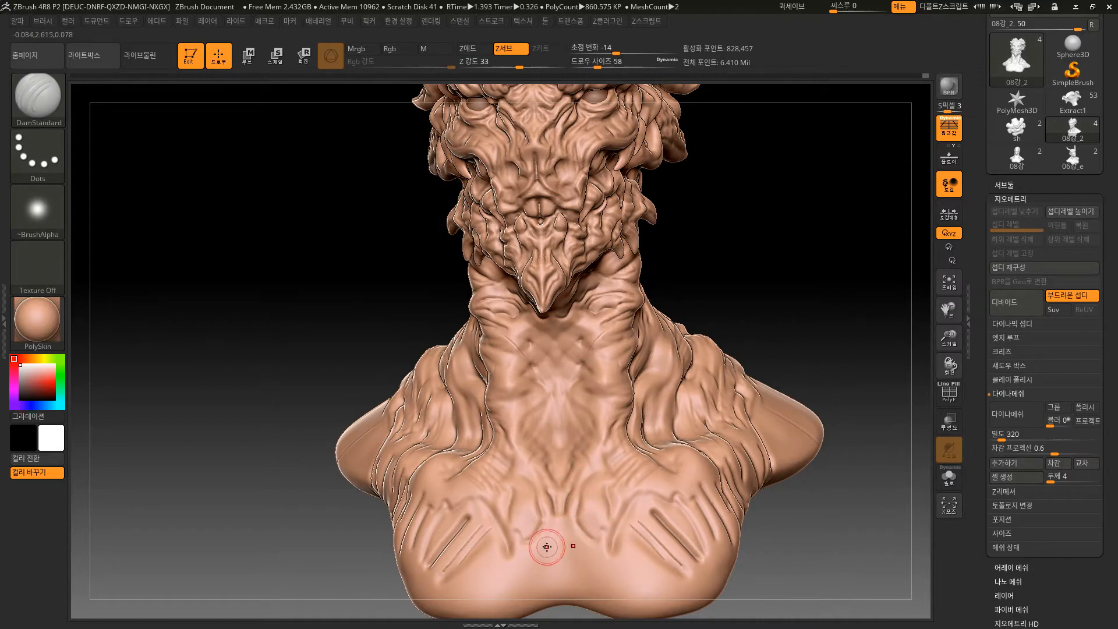
Carve short diagonal DamStandard creases into the lower chest beside the existing grooves, undoing one trial stroke
drag(551, 545, 486, 604)
mouse_move(786, 284)
alt+mouse_down()
mouse_move(769, 203)
mouse_move(789, 257)
mouse_move(777, 349)
alt+mouse_up()
key(ctrl+z)
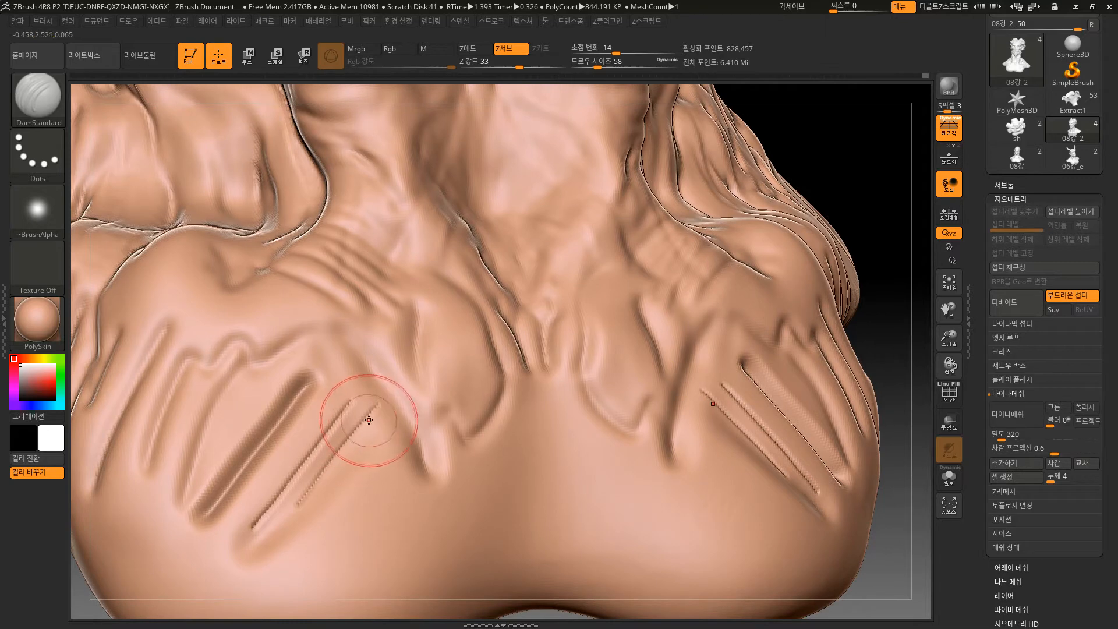
drag(376, 448, 308, 540)
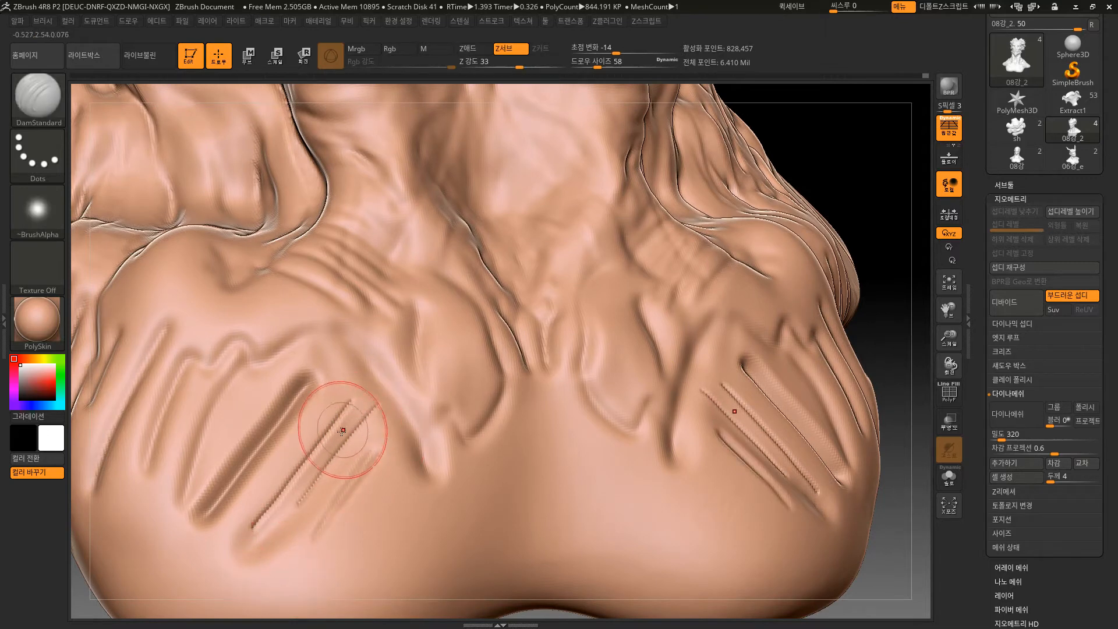
Display the polygon wireframe and examine the mesh density along the chest grooves up close
mouse_move(865, 156)
mouse_down()
mouse_move(803, 123)
mouse_move(761, 182)
mouse_move(879, 317)
mouse_move(742, 287)
mouse_move(706, 335)
mouse_move(691, 391)
mouse_up()
key(shift+f)
key(alt)
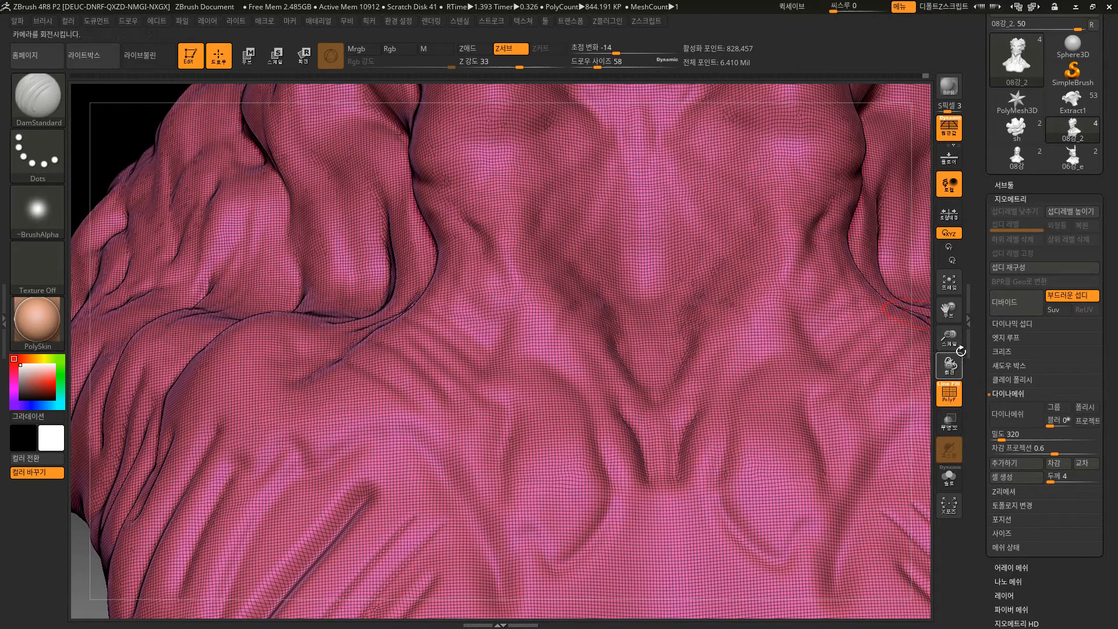
drag(948, 324, 949, 336)
drag(950, 329, 684, 284)
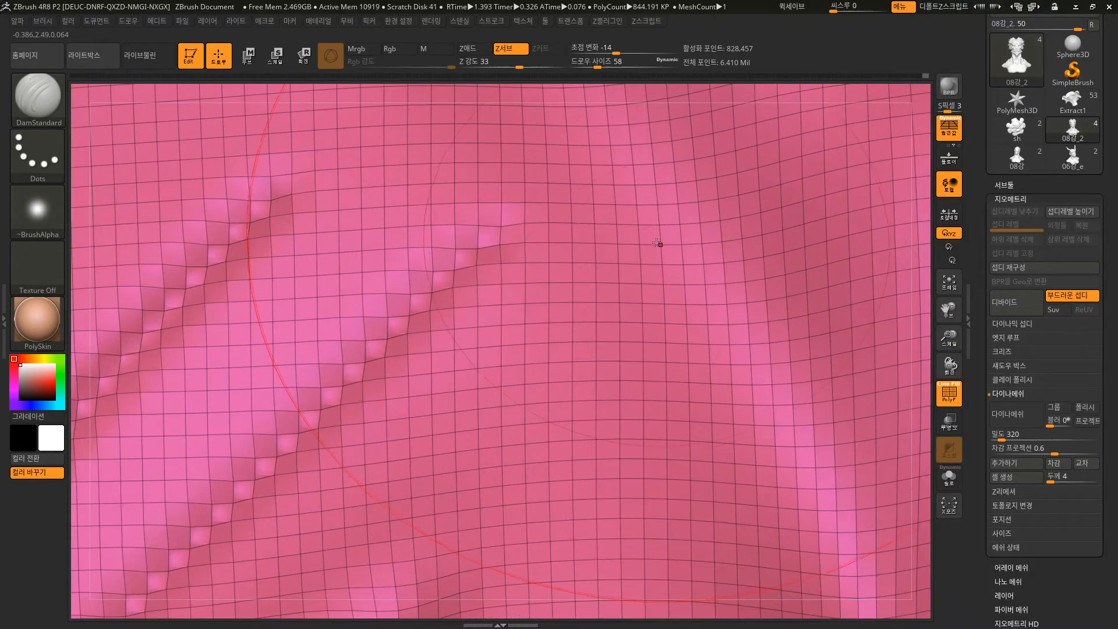
Reduce the DamStandard brush's draw size to 1 over the chest polygons
key(bracketleft)
key(bracketleft)
key(bracketleft)
key(bracketleft)
key(bracketleft)
key(bracketleft)
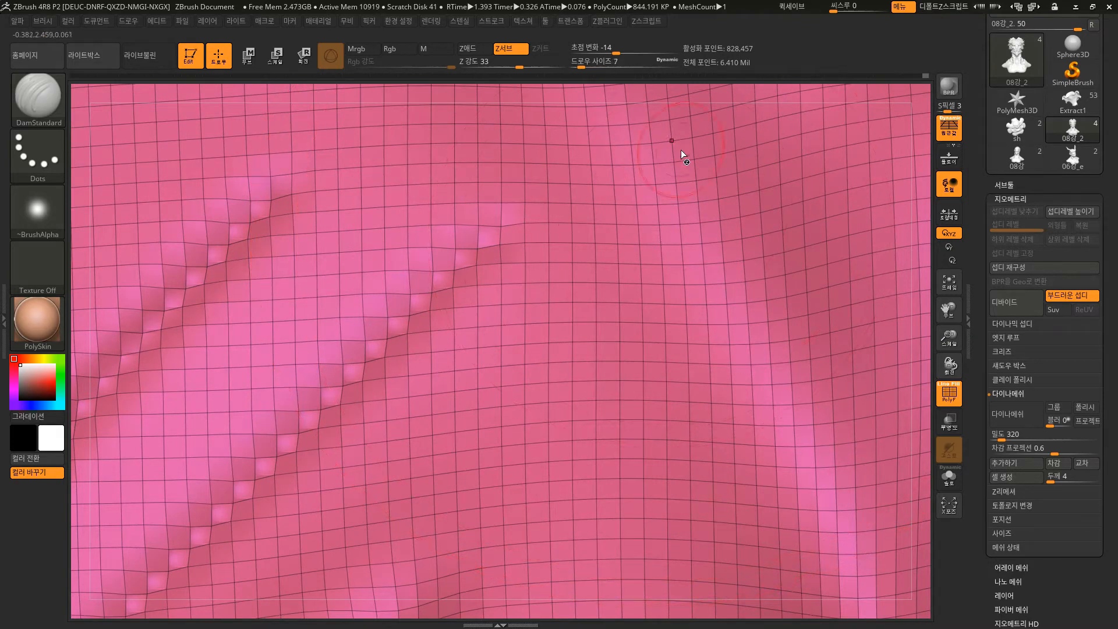
key(bracketright)
key(bracketleft)
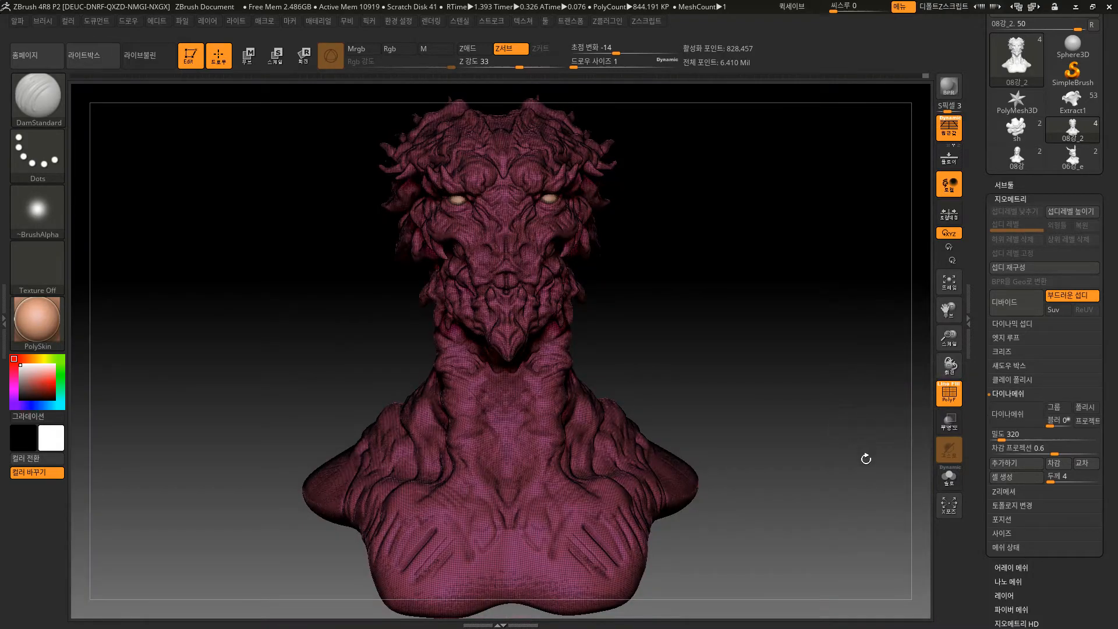
Inspect the wireframe density over the whole bust from the front and side, and turn the wireframe off
mouse_move(866, 476)
mouse_down()
mouse_move(908, 559)
mouse_move(879, 524)
mouse_move(906, 557)
mouse_move(879, 513)
mouse_move(914, 574)
mouse_move(897, 438)
mouse_move(877, 402)
mouse_move(906, 559)
mouse_move(879, 501)
mouse_move(885, 543)
mouse_move(841, 326)
mouse_up()
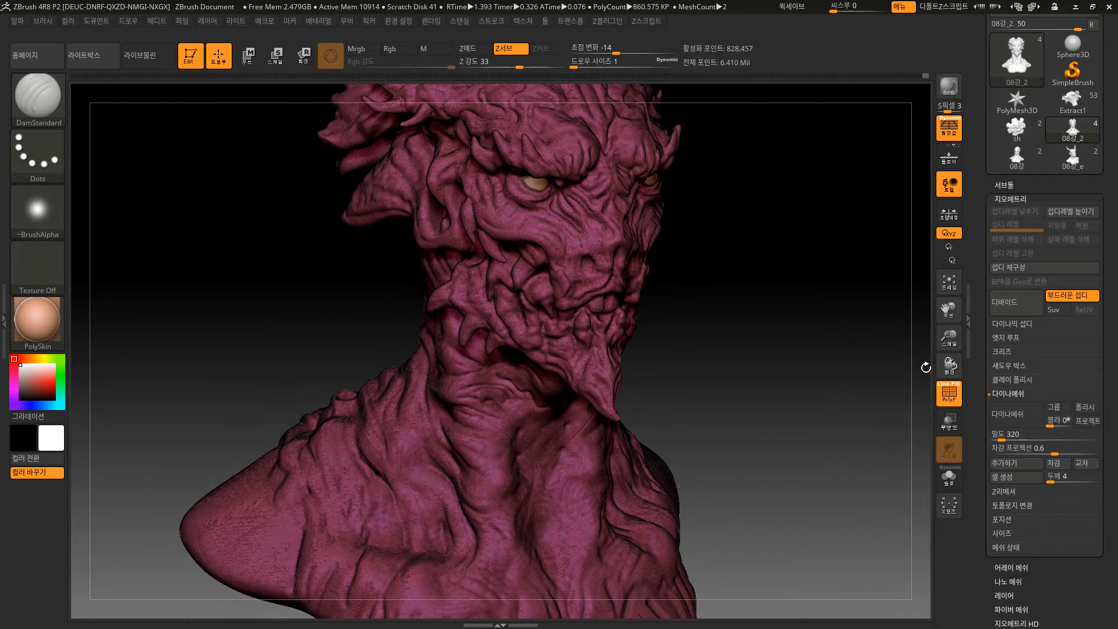
key(shift)
key(shift+f)
mouse_move(799, 387)
alt+mouse_down()
mouse_move(784, 315)
mouse_move(816, 444)
alt+mouse_up()
Delete the 08강_3 subtool and accept the irreversible deletion
click(1011, 185)
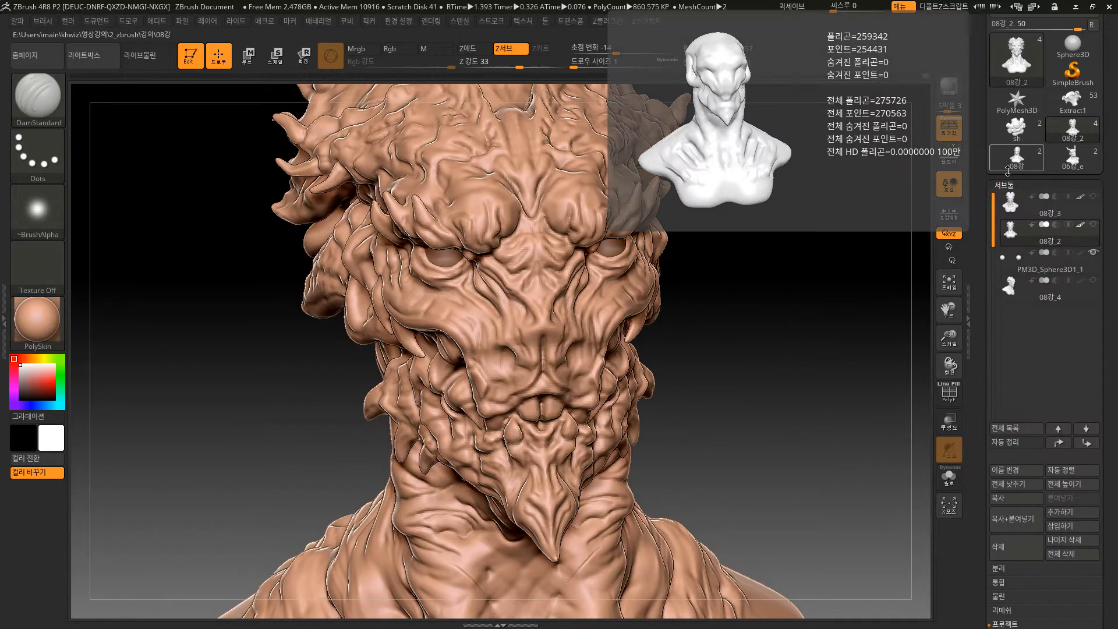
scroll(1101, 424, down, 2)
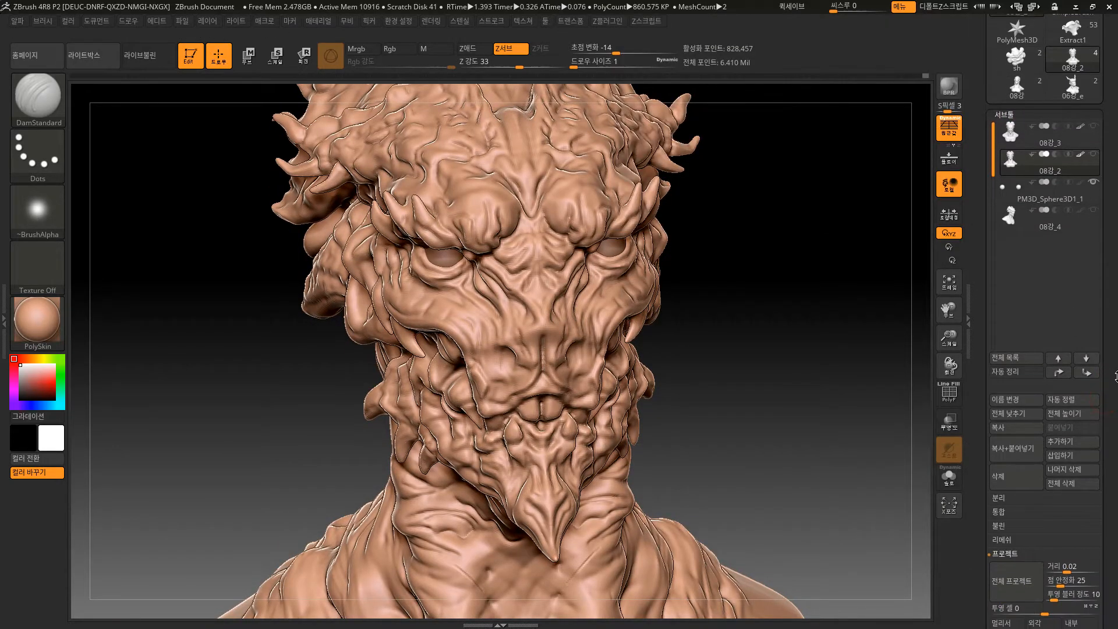
mouse_move(1077, 170)
click(1043, 135)
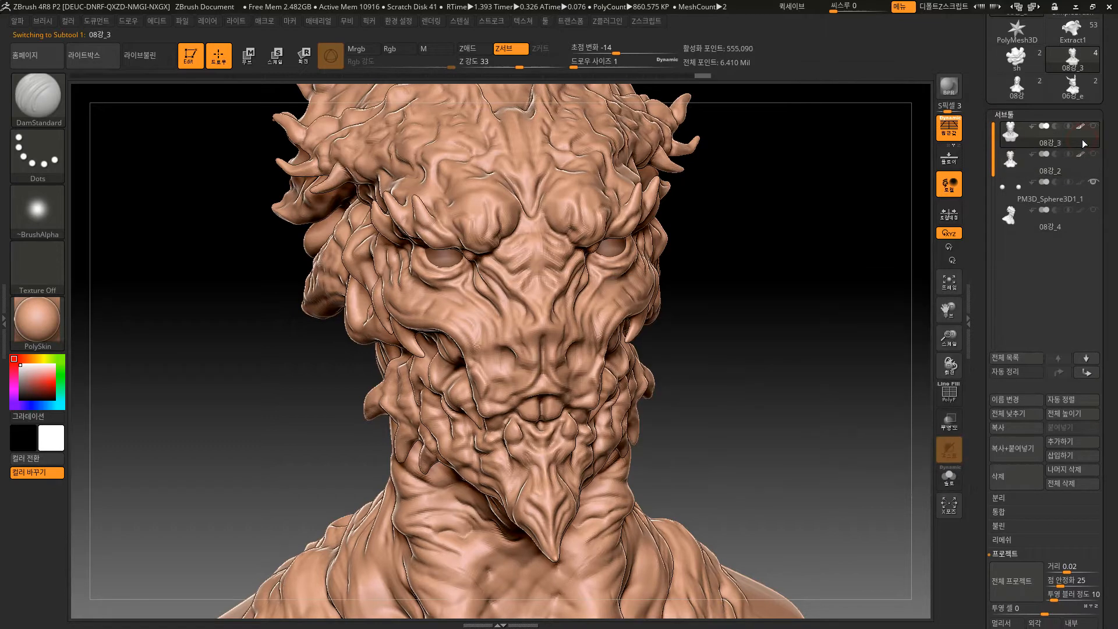
mouse_move(1017, 65)
mouse_move(1069, 60)
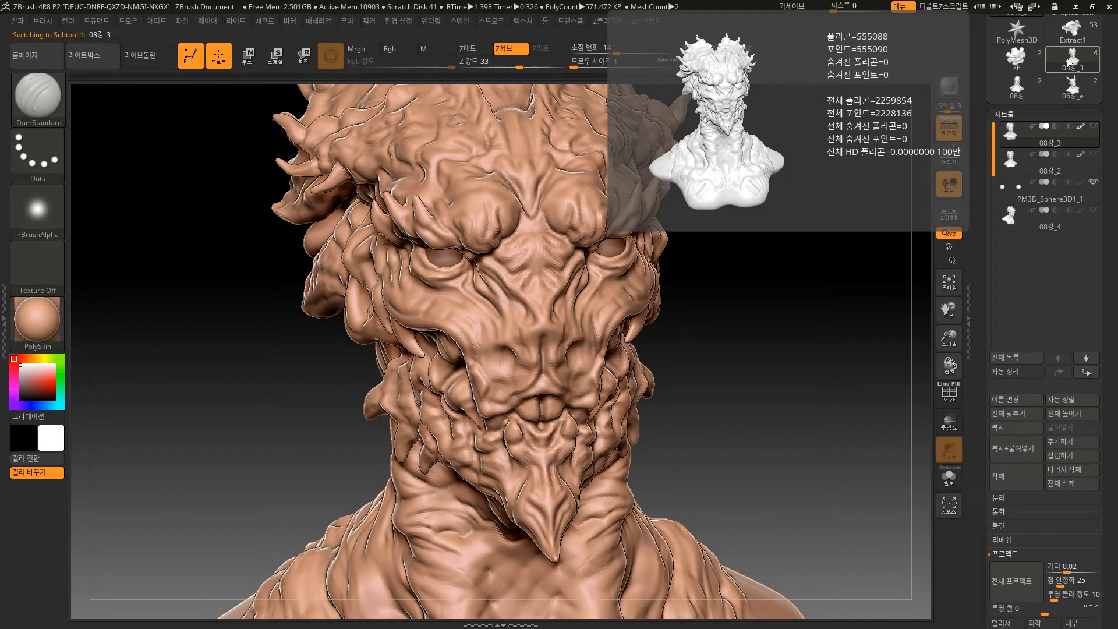
mouse_move(1095, 175)
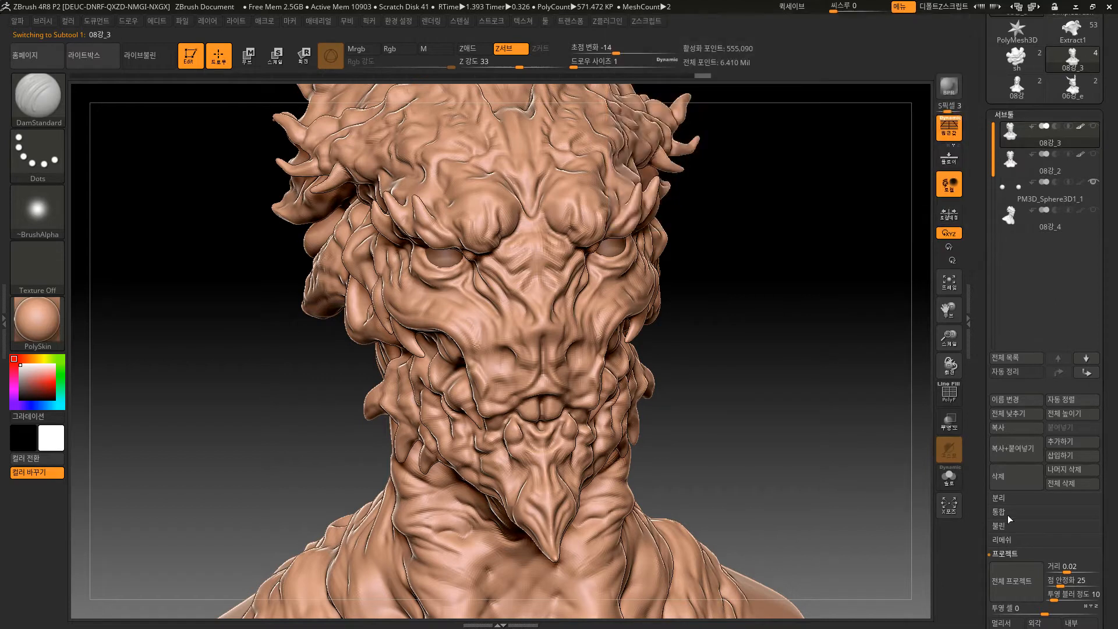
click(998, 477)
click(928, 503)
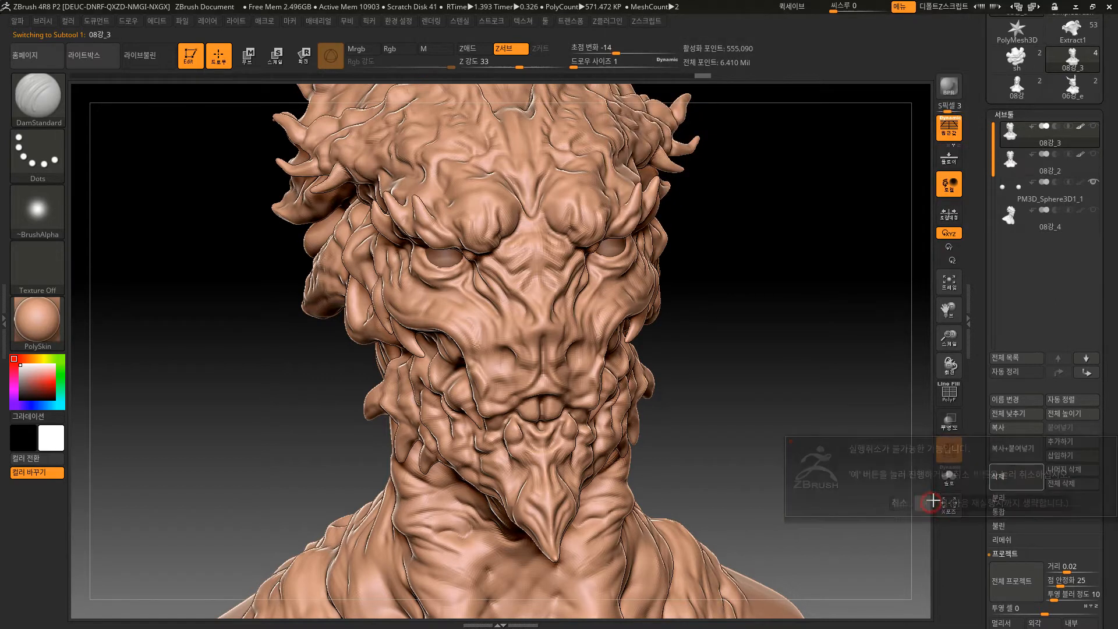
Append a copy of the 08강_2 bust as a new subtool and move it to the beginning of the subtool list
mouse_move(1081, 186)
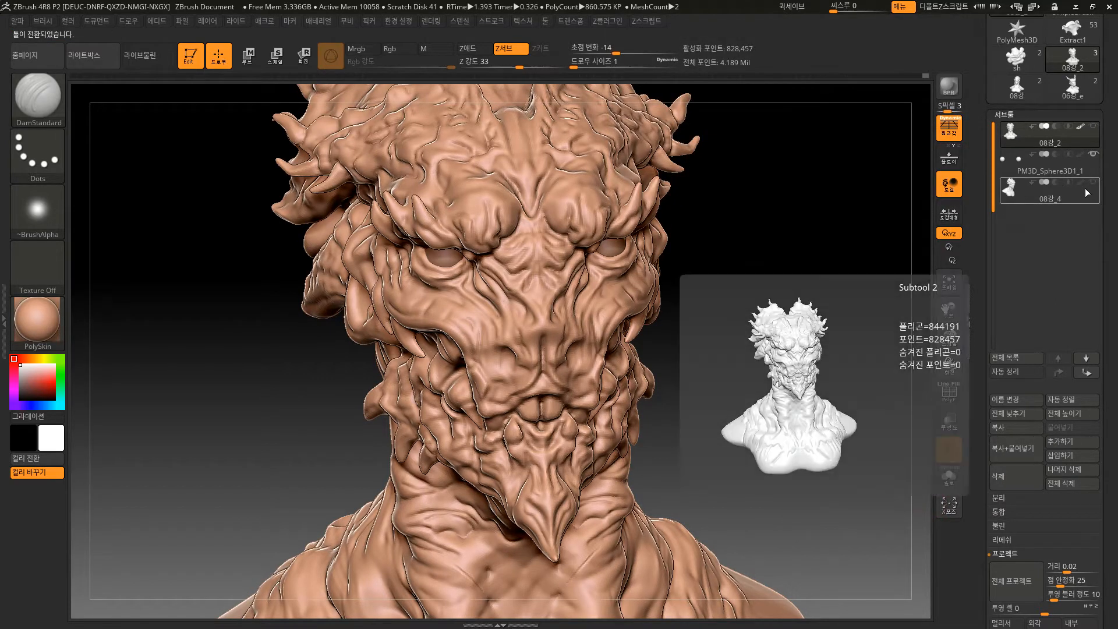
mouse_move(1091, 140)
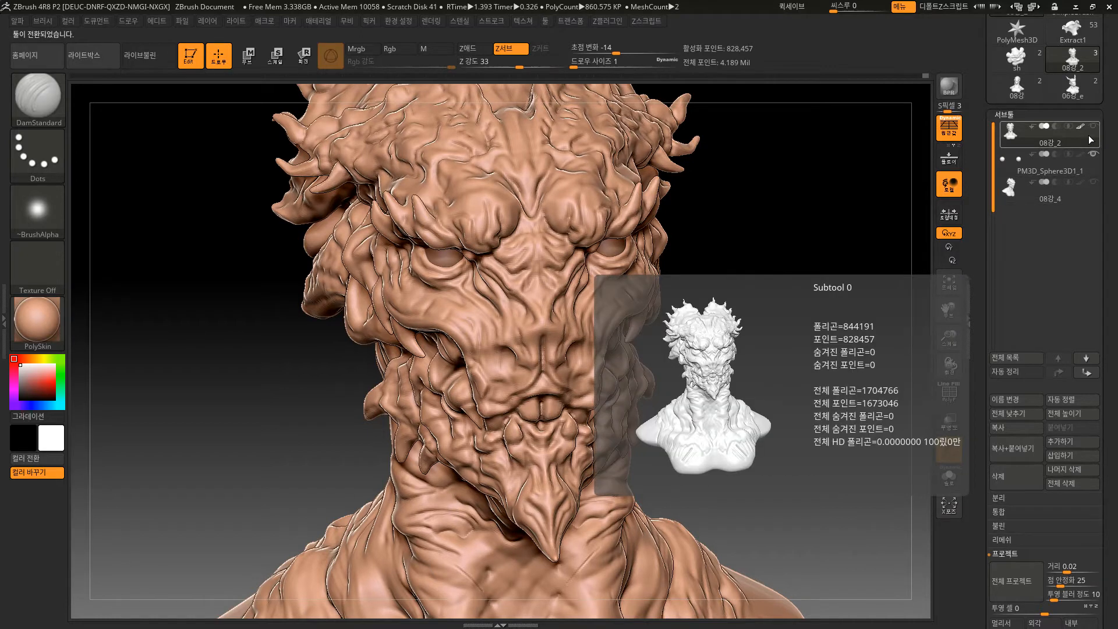
scroll(1098, 363, down, 10)
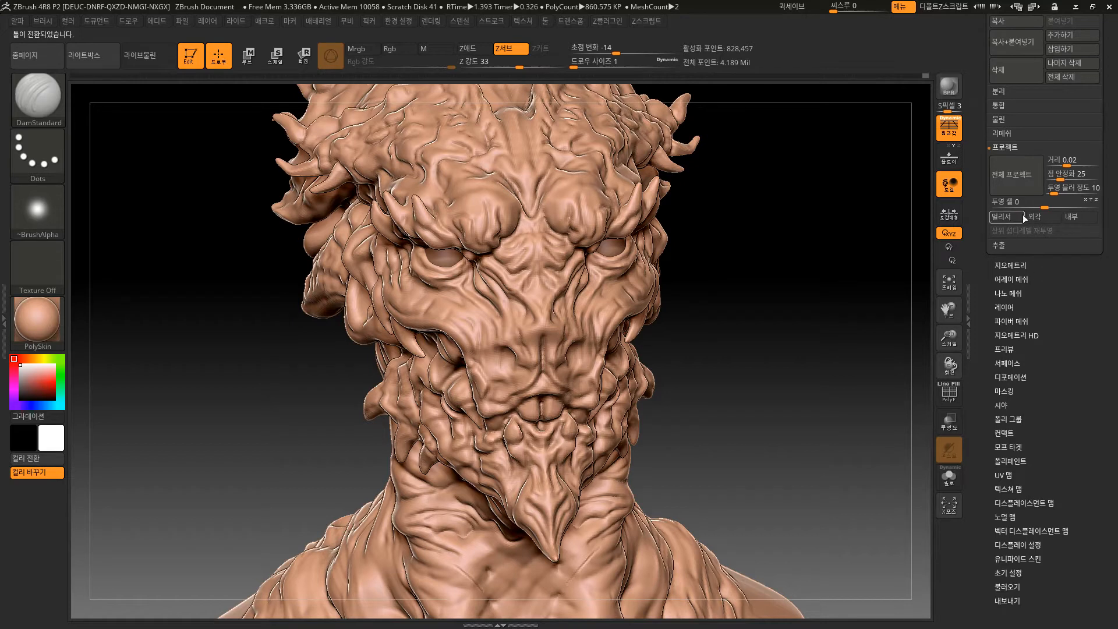
click(1016, 265)
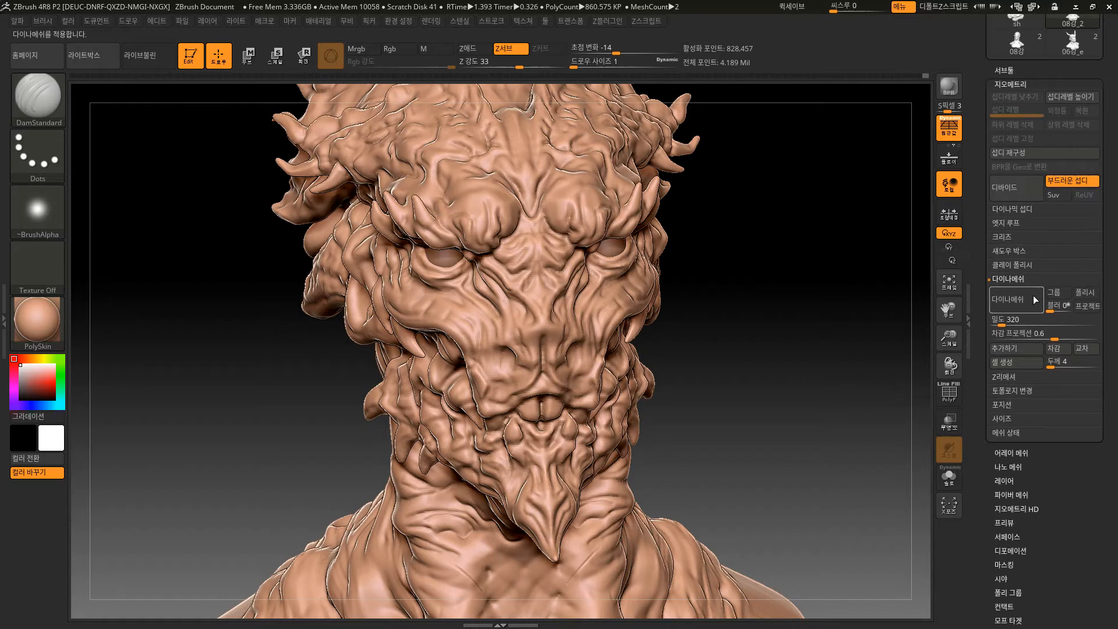
click(999, 68)
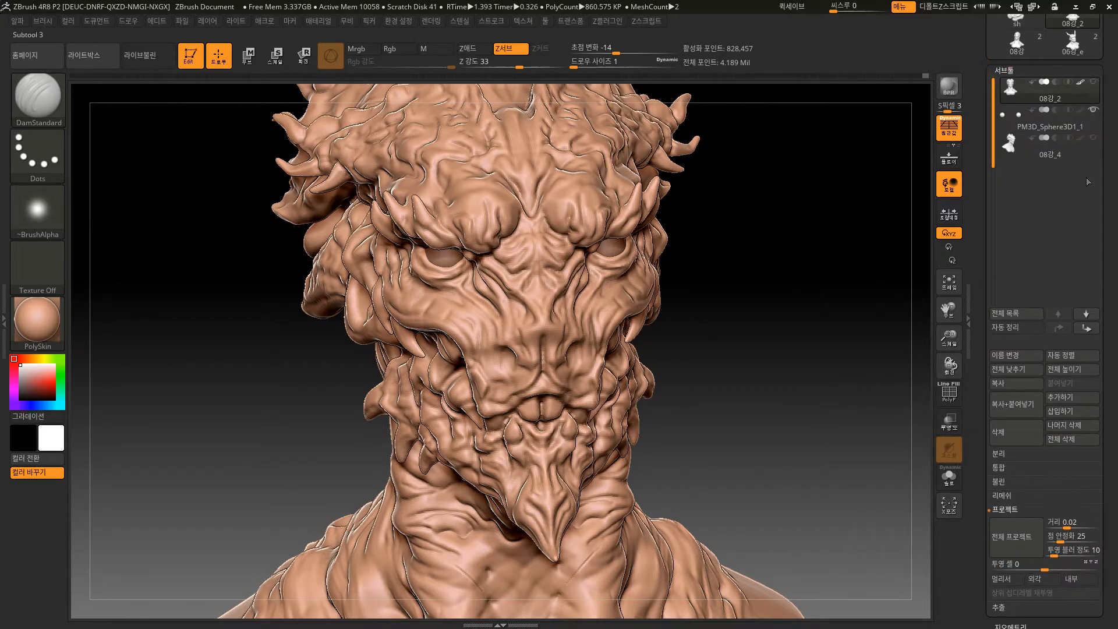
click(1062, 399)
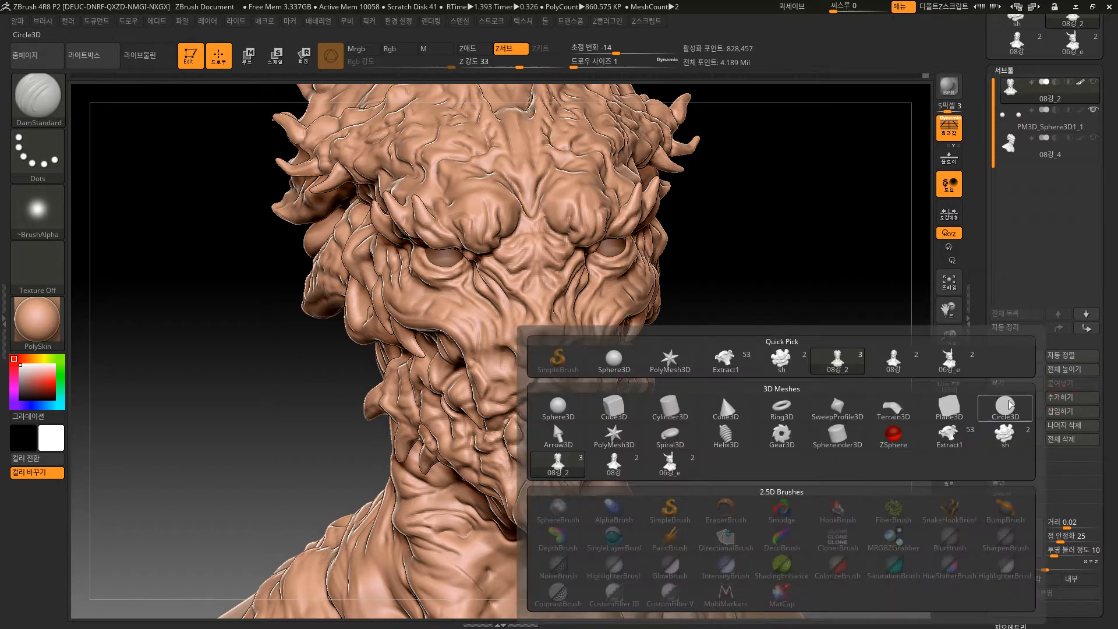
click(839, 362)
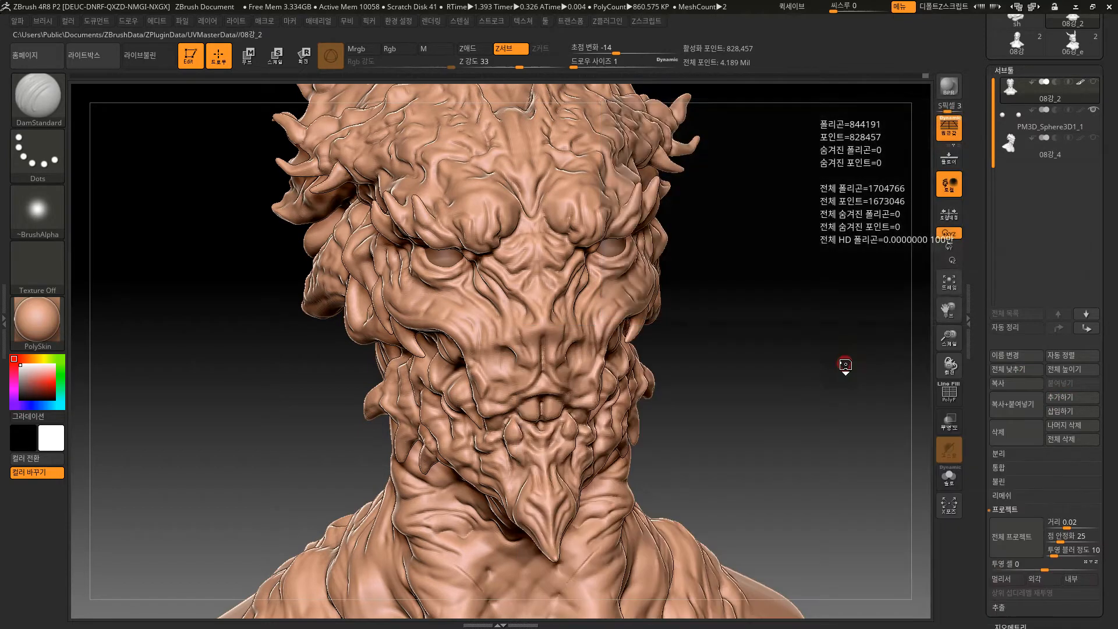
click(1071, 175)
click(1067, 331)
click(1068, 331)
click(1068, 330)
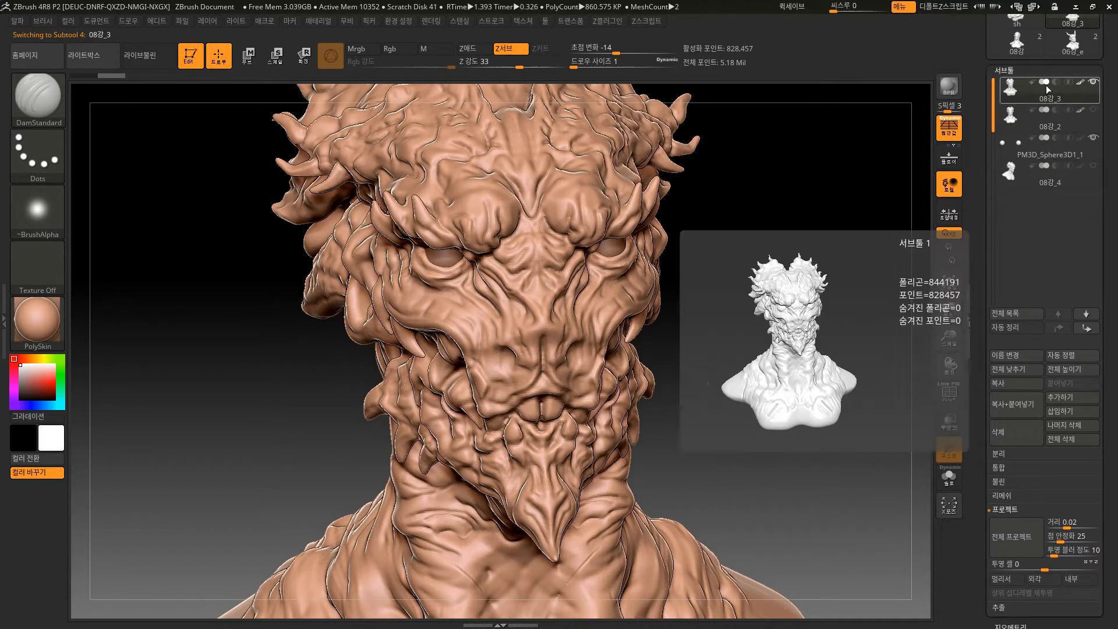
Set the ZRemesher target polygon count to 10 and remesh the 08강_3 bust
key(f)
drag(792, 443, 803, 366)
scroll(1043, 560, down, 5)
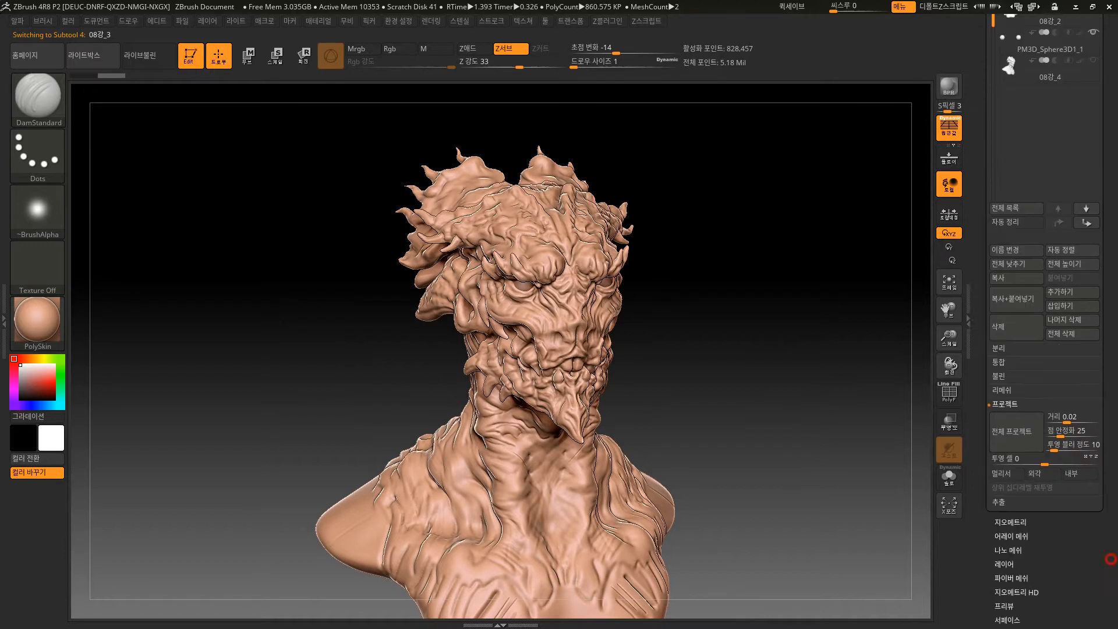
click(1020, 424)
drag(1090, 419, 1083, 491)
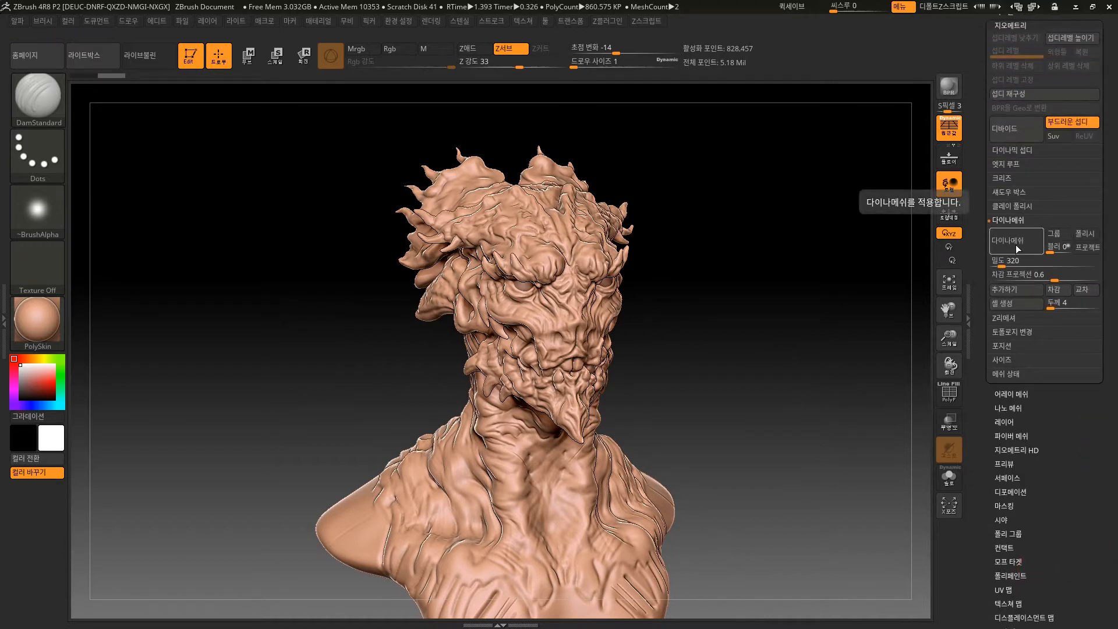
click(1012, 319)
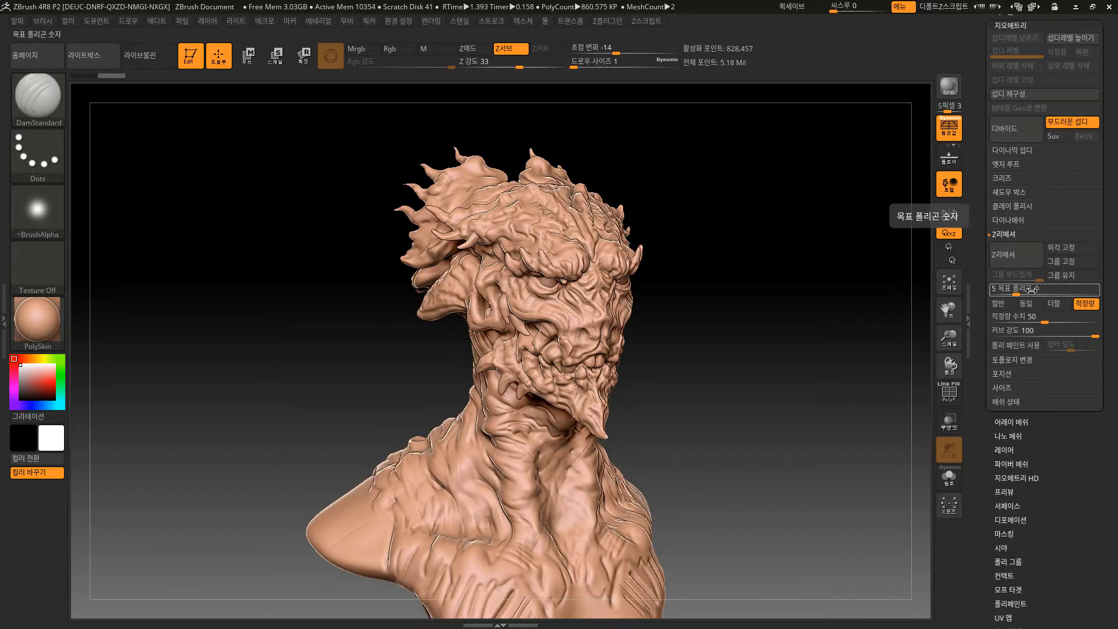
click(1026, 289)
shift+drag(811, 301, 815, 352)
key(f)
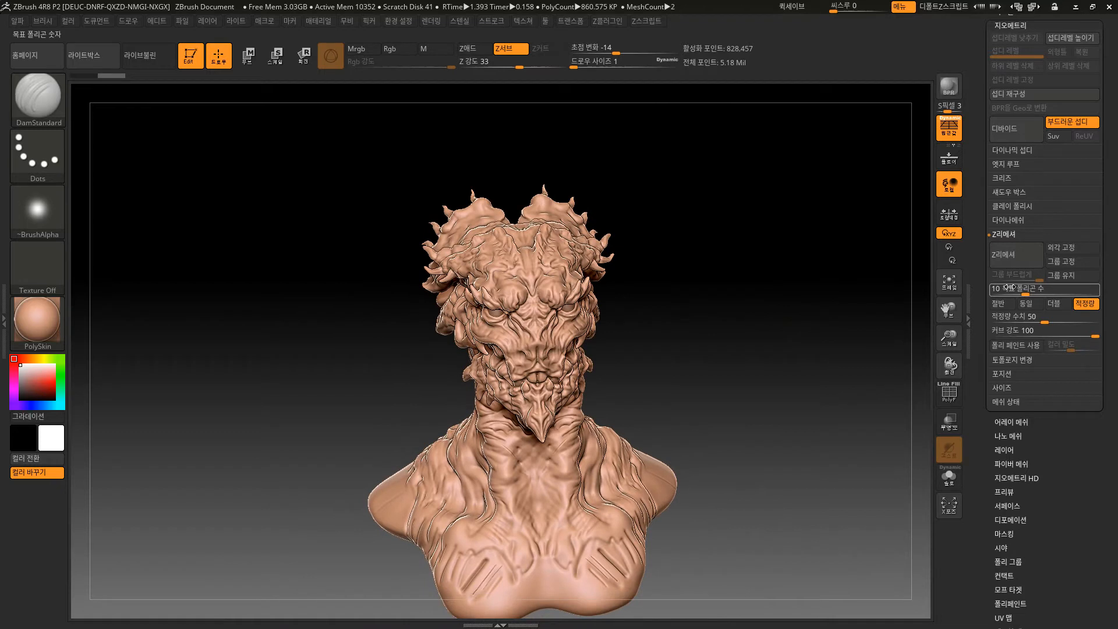
click(1015, 260)
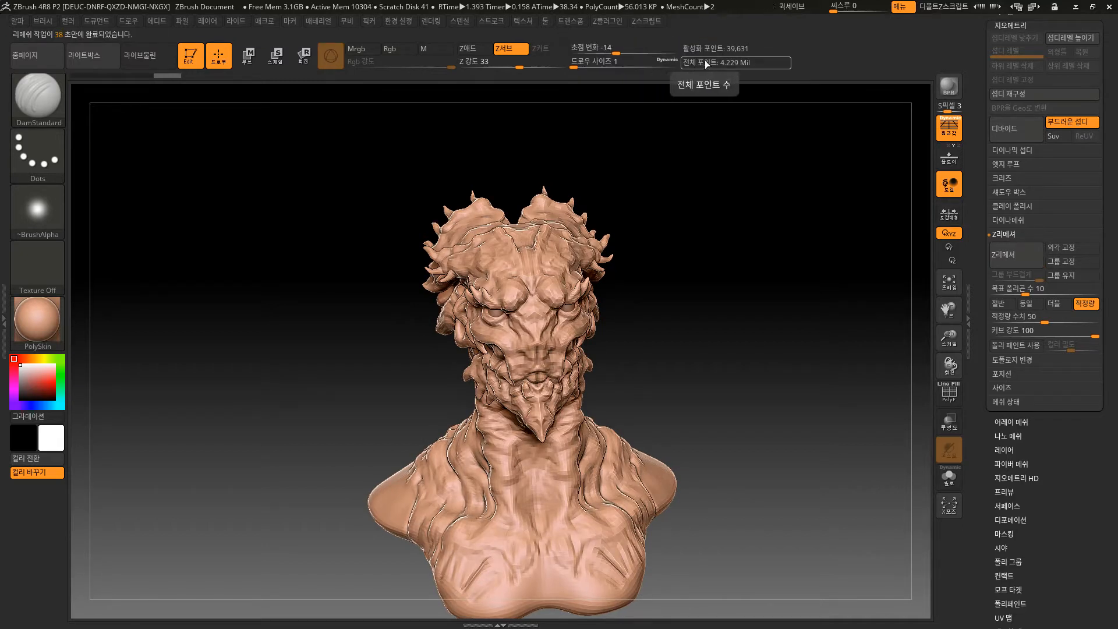
Inspect the remeshed 08강_3 bust's face and crest from three-quarter and front views
mouse_move(673, 215)
mouse_down()
mouse_move(689, 207)
mouse_move(771, 335)
mouse_move(685, 445)
mouse_up()
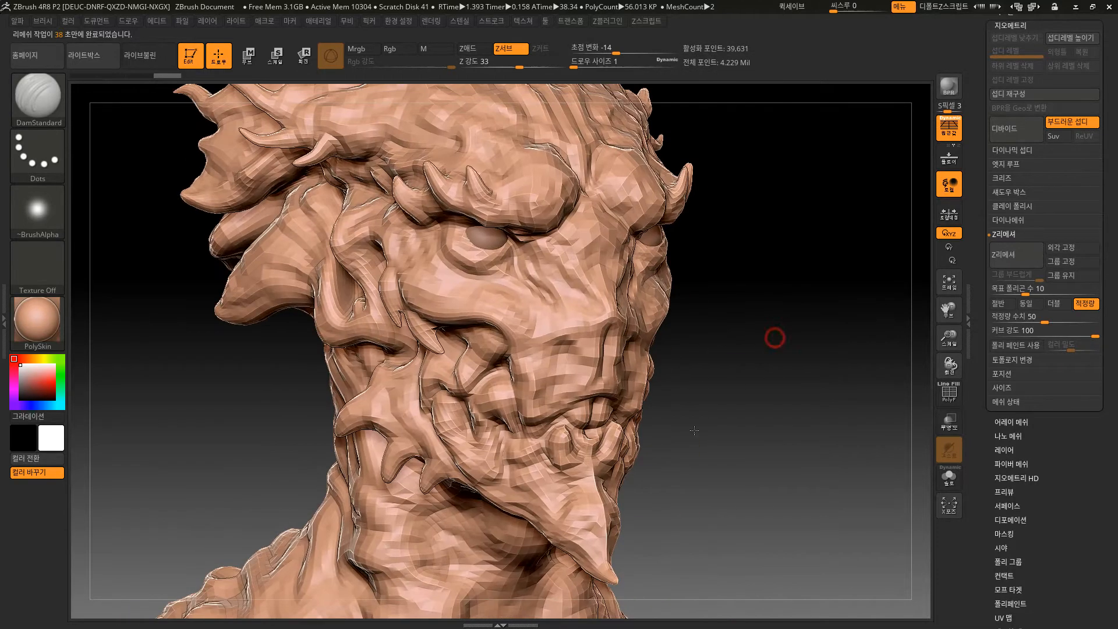
drag(1079, 25, 1076, 297)
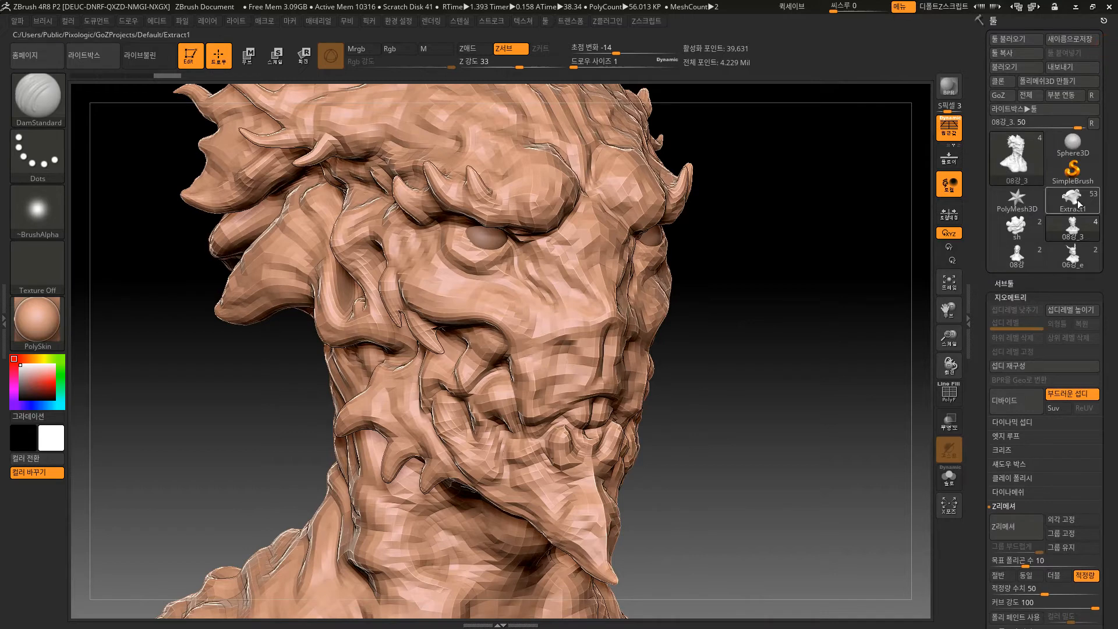
mouse_move(781, 372)
alt+mouse_down()
mouse_move(759, 339)
mouse_move(716, 332)
mouse_move(737, 366)
alt+mouse_up()
alt+drag(742, 309, 792, 375)
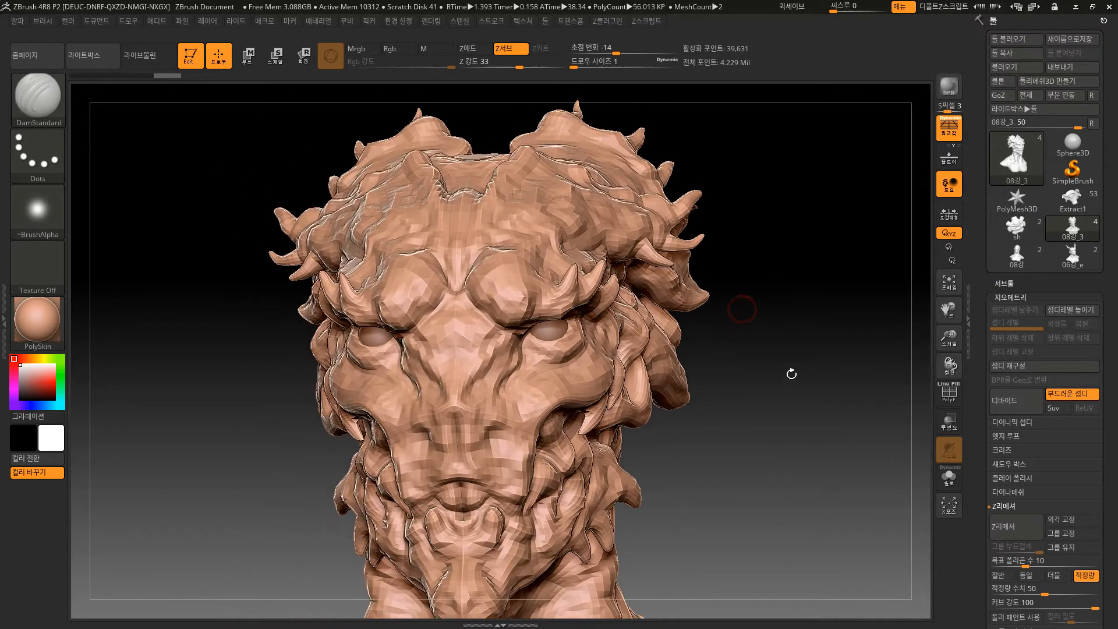
Make the detailed 08강_2 subtool active and hide the remeshed 08강_3 subtool
click(1011, 284)
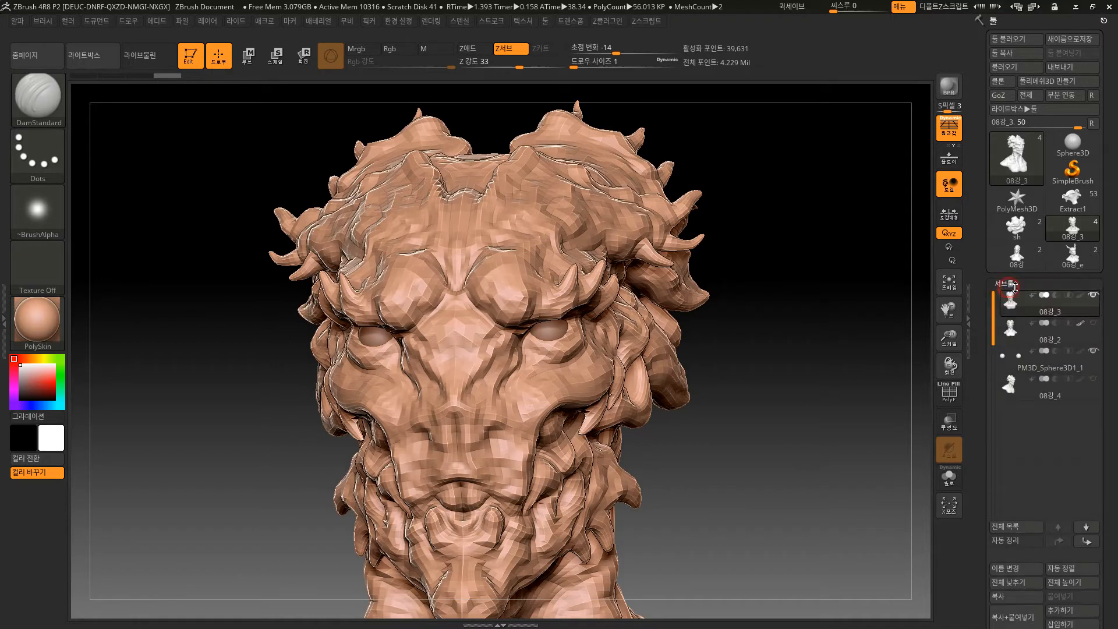
click(1075, 330)
click(1074, 285)
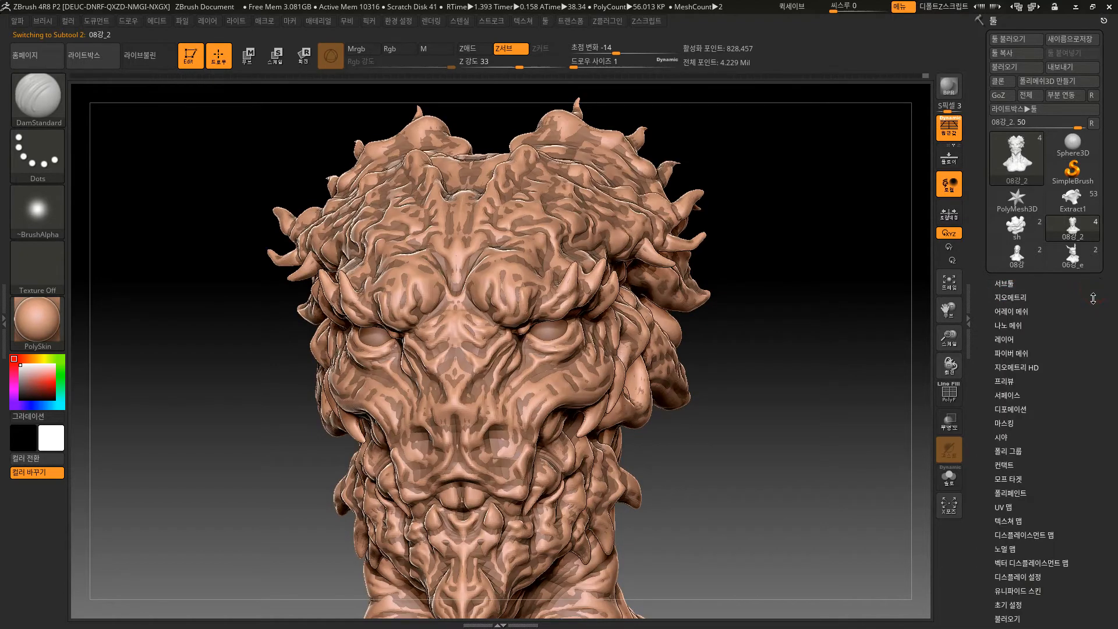
click(1074, 286)
click(1093, 294)
Compare the two busts by briefly showing 08강_3 over 08강_2, and view the detailed face and neck up close
mouse_move(776, 375)
mouse_down()
mouse_move(782, 382)
mouse_move(618, 340)
mouse_up()
alt+drag(795, 386, 746, 278)
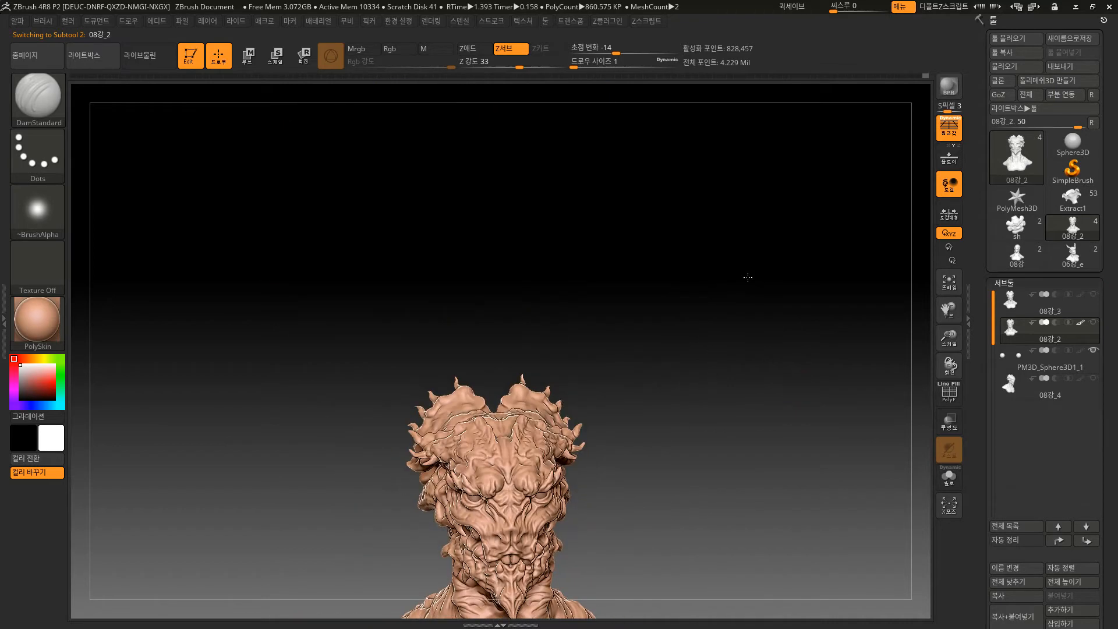
alt+drag(734, 488, 737, 294)
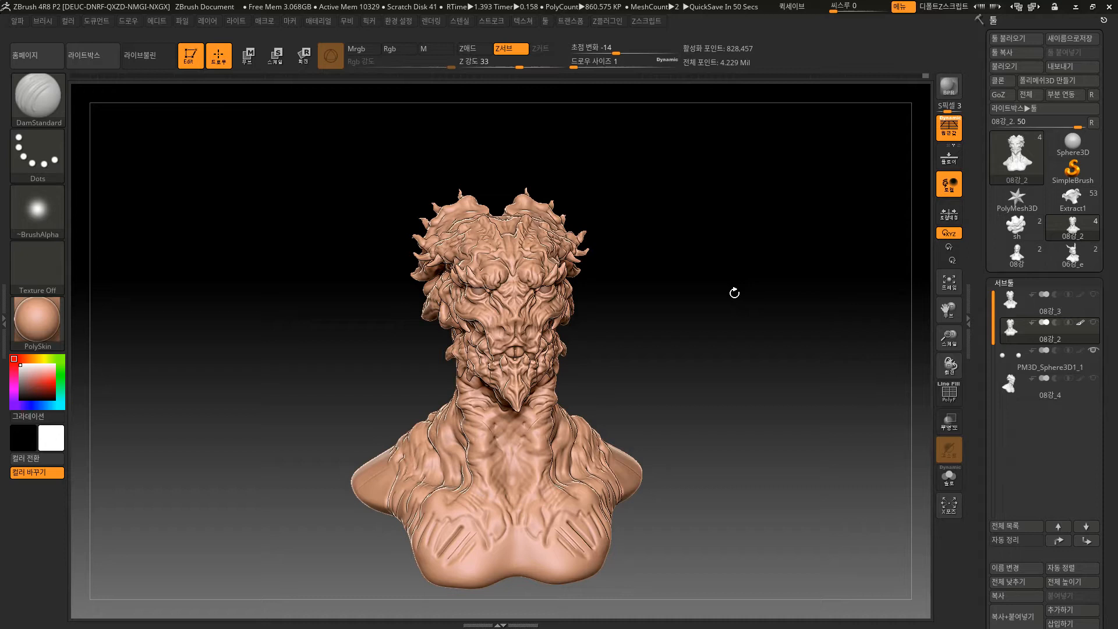
click(1095, 295)
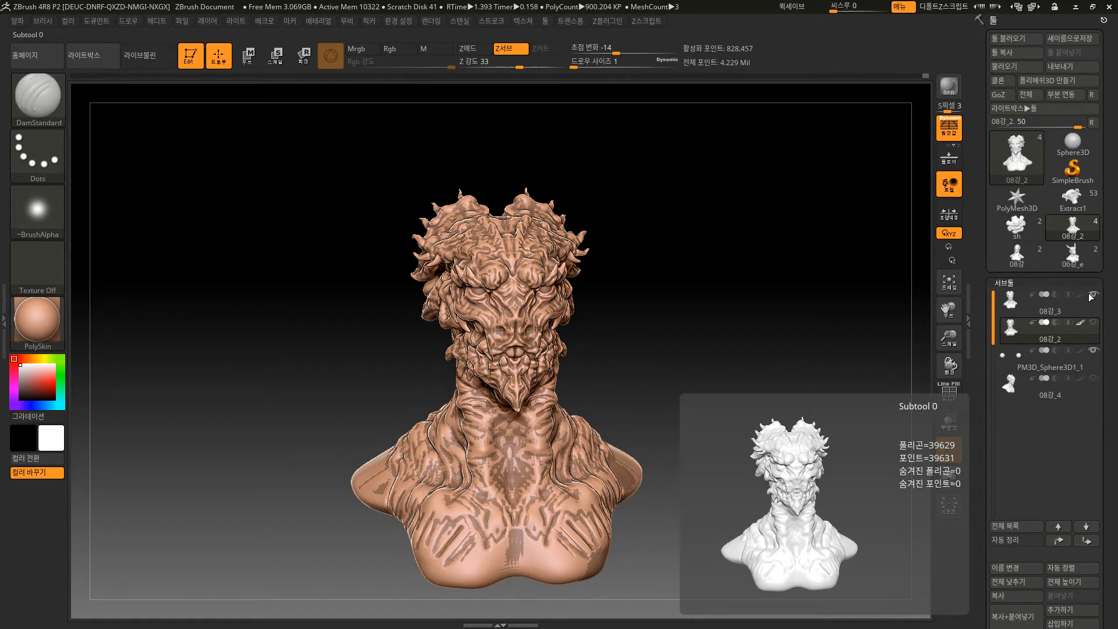
click(1092, 296)
alt+drag(798, 255, 820, 339)
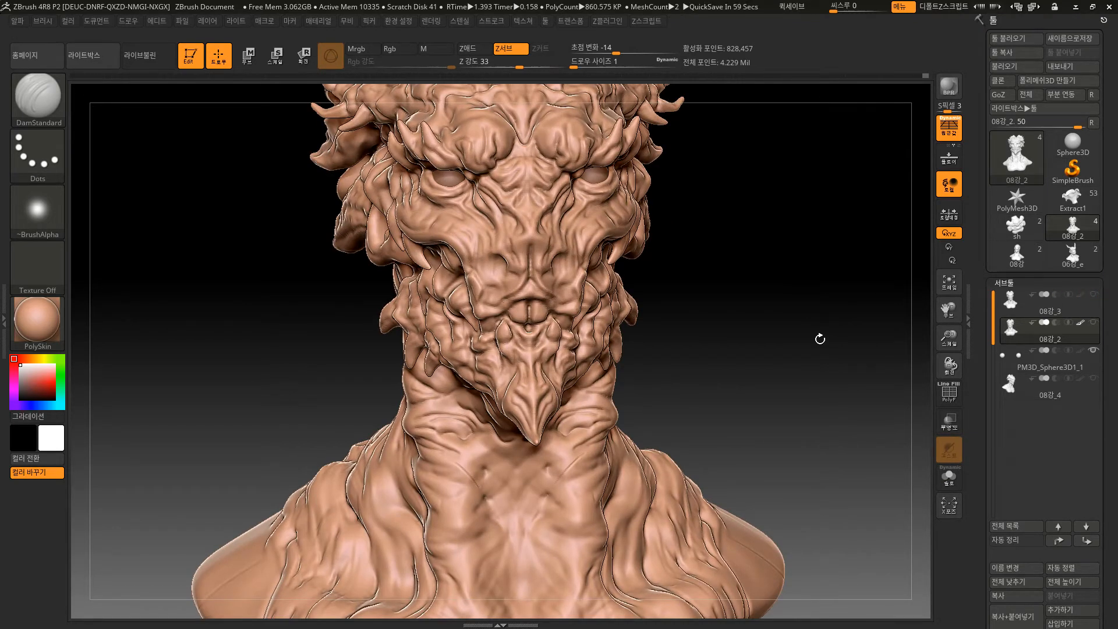
Show the 08강_3 and 08강_2 busts together and make 08강_3 the active subtool
click(1093, 296)
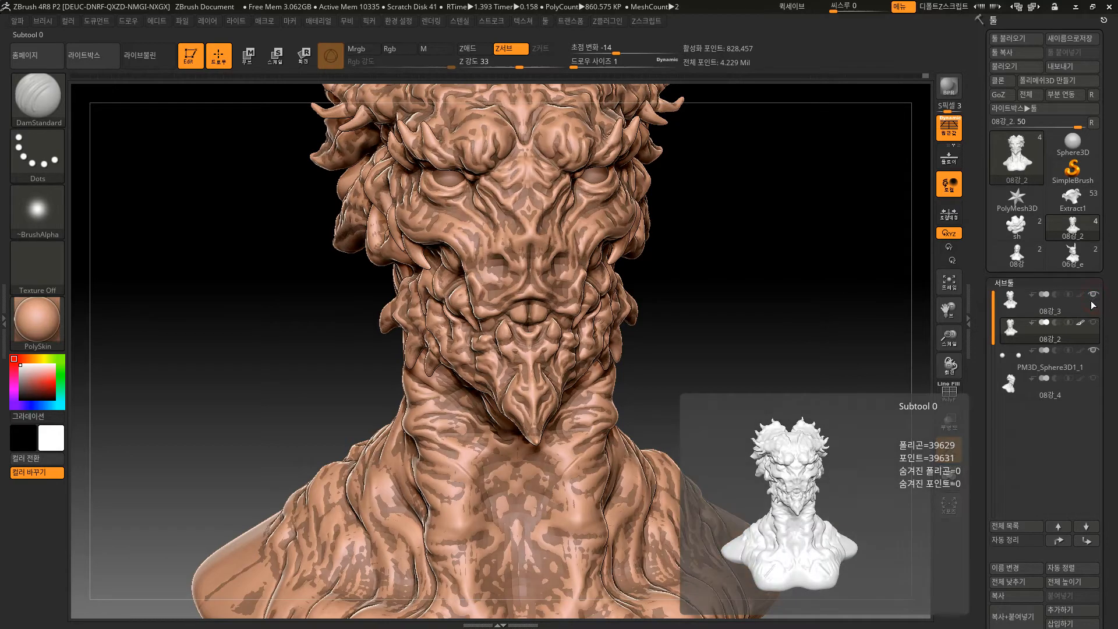
click(1093, 322)
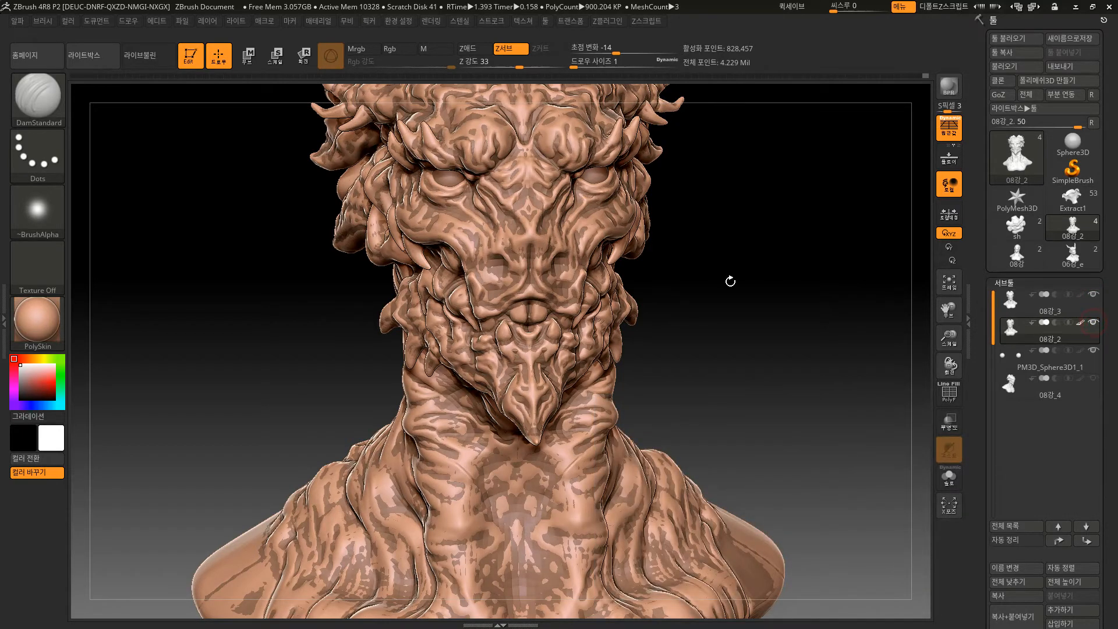
key(f)
alt+drag(715, 192, 714, 178)
click(1089, 312)
alt+drag(734, 372, 757, 379)
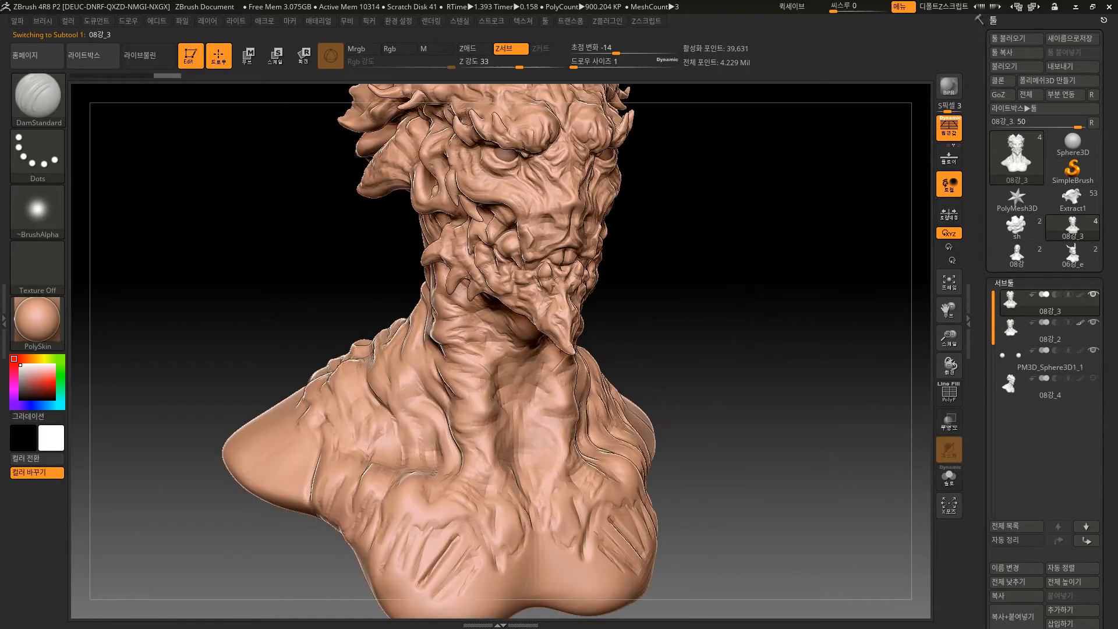
Subdivide the 08강_3 bust once to level 2 and isolate it in Solo mode for a close view of the face
scroll(1114, 478, down, 5)
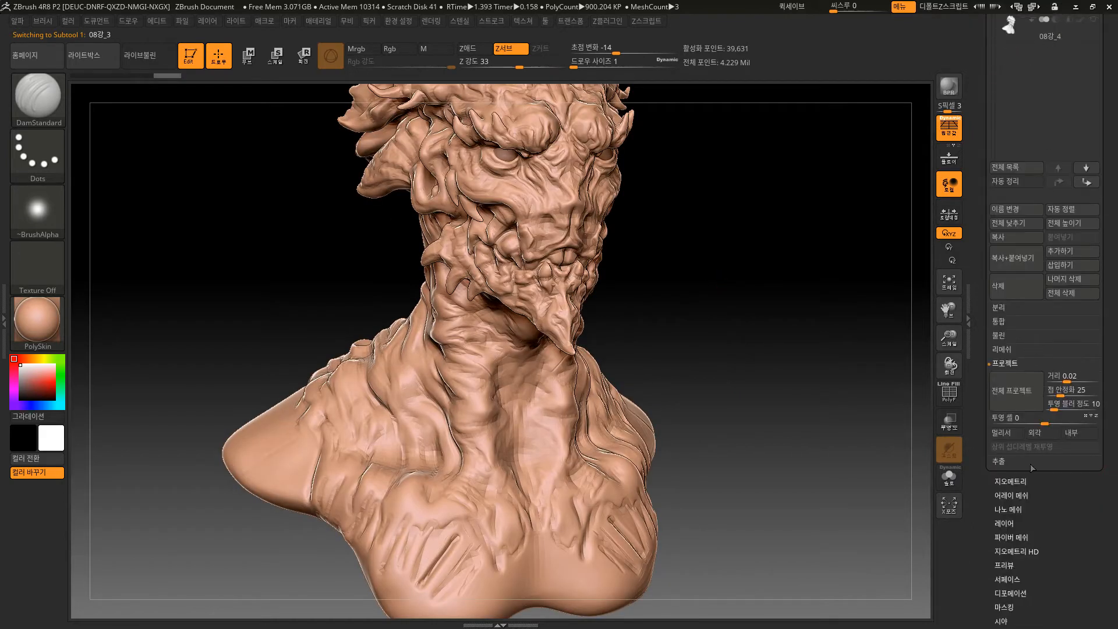
click(1023, 482)
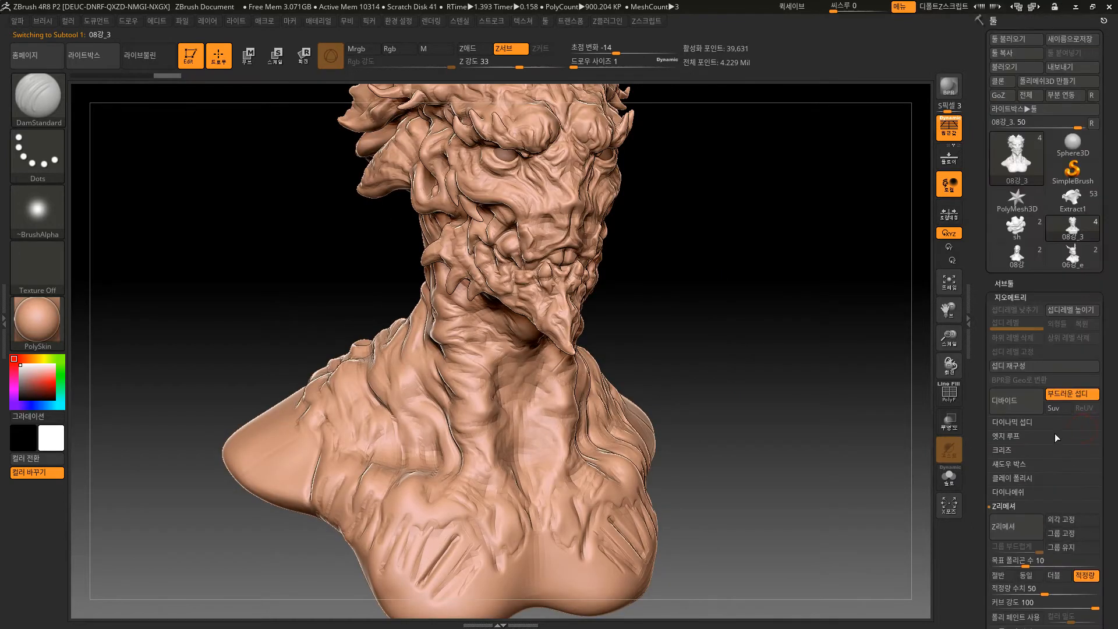
click(1032, 402)
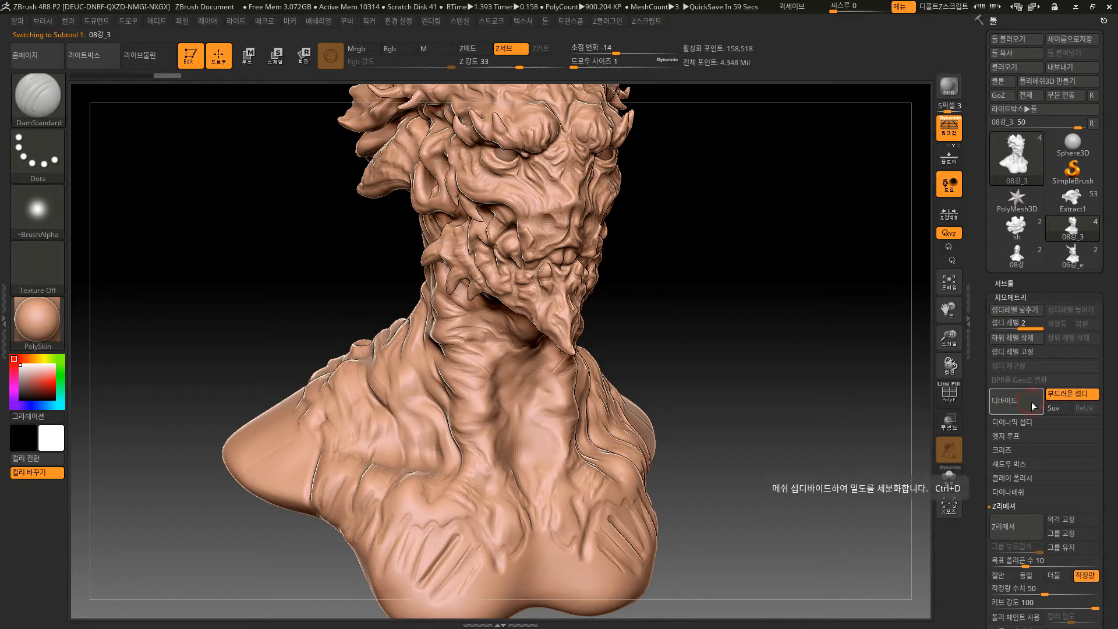
click(949, 475)
scroll(783, 262, up, 5)
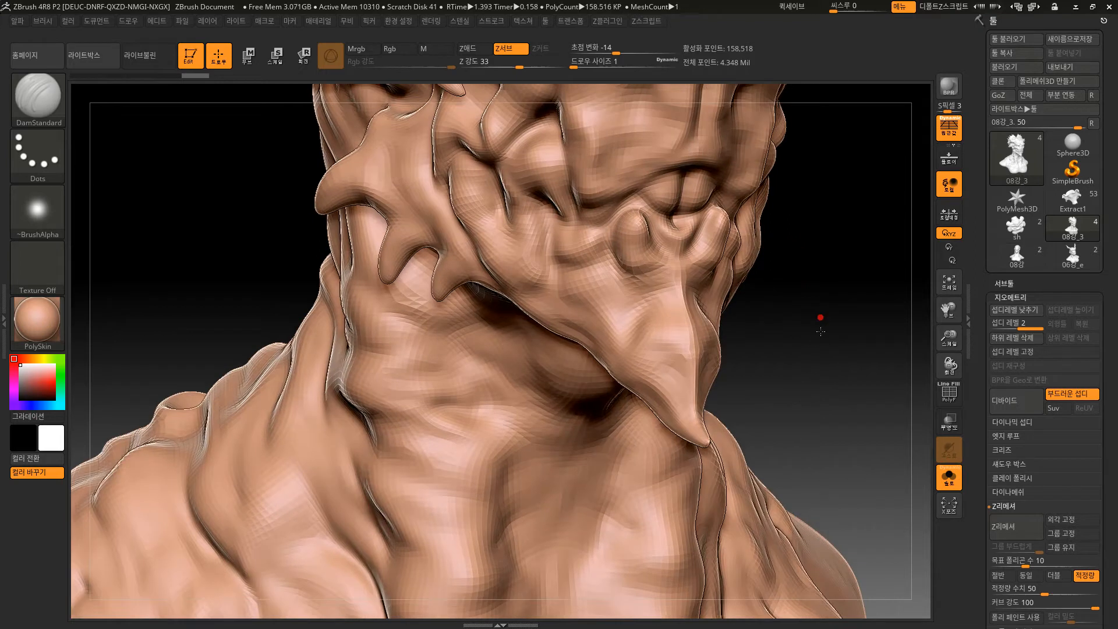
drag(821, 317, 791, 414)
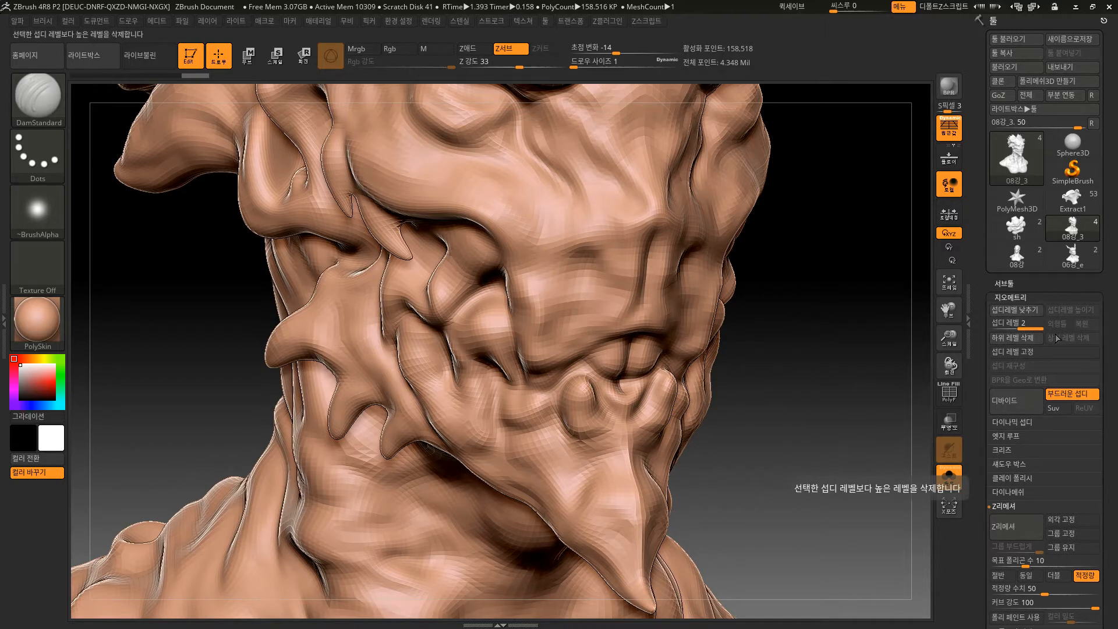
Compare subdivision levels 1 and 2 of 08강_3 around the mouth and cheek, with and without the polyframe
key(shift+d)
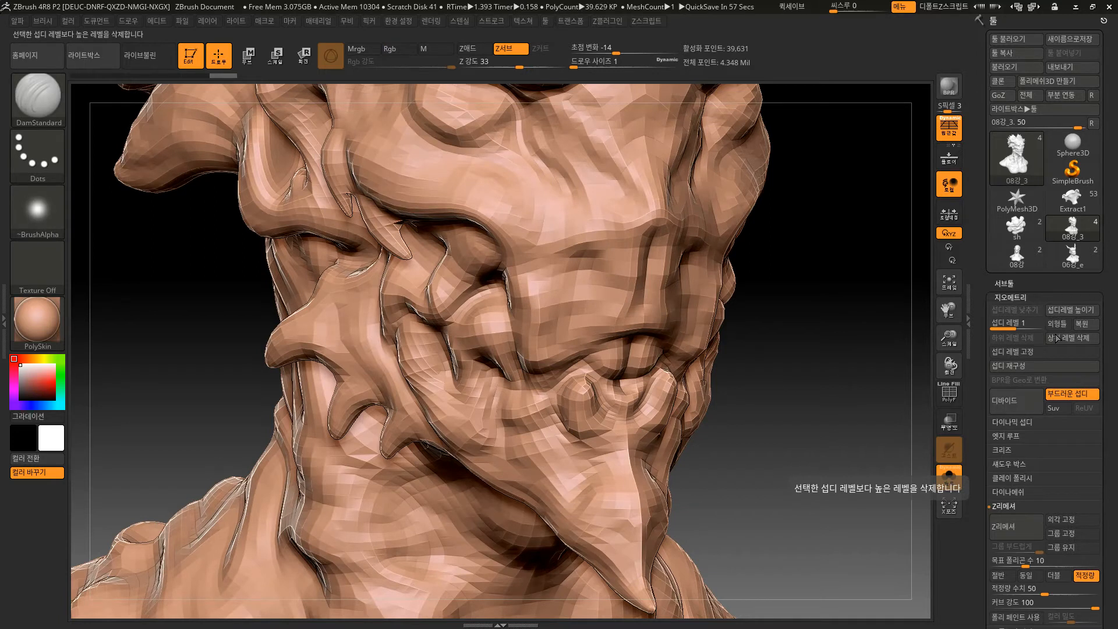
key(d)
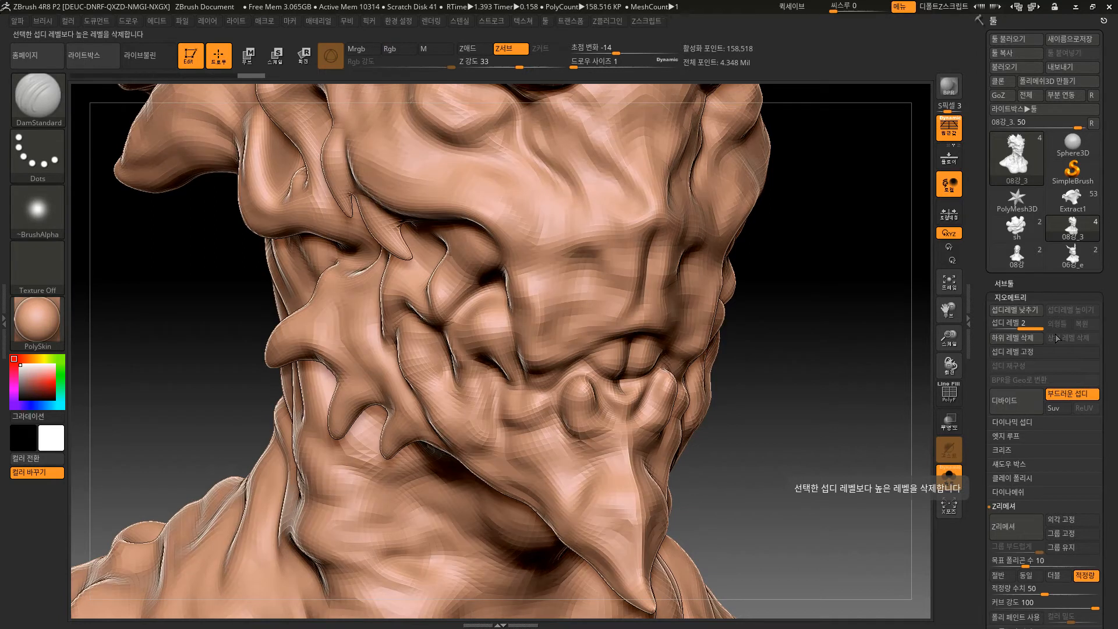
key(shift+d)
alt+drag(859, 319, 859, 426)
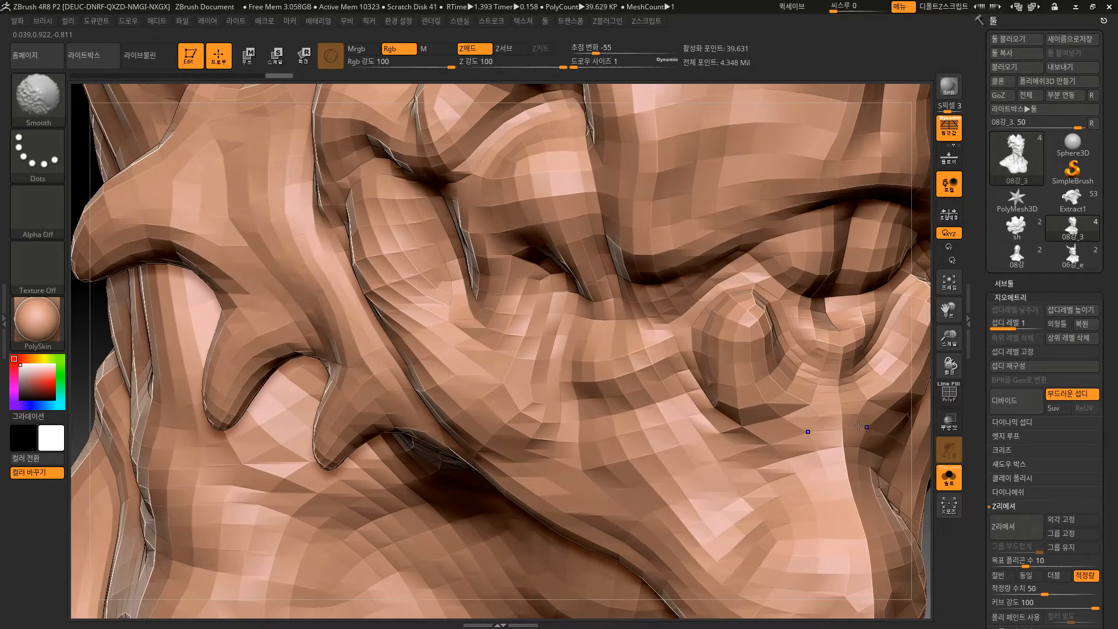
key(shift+f)
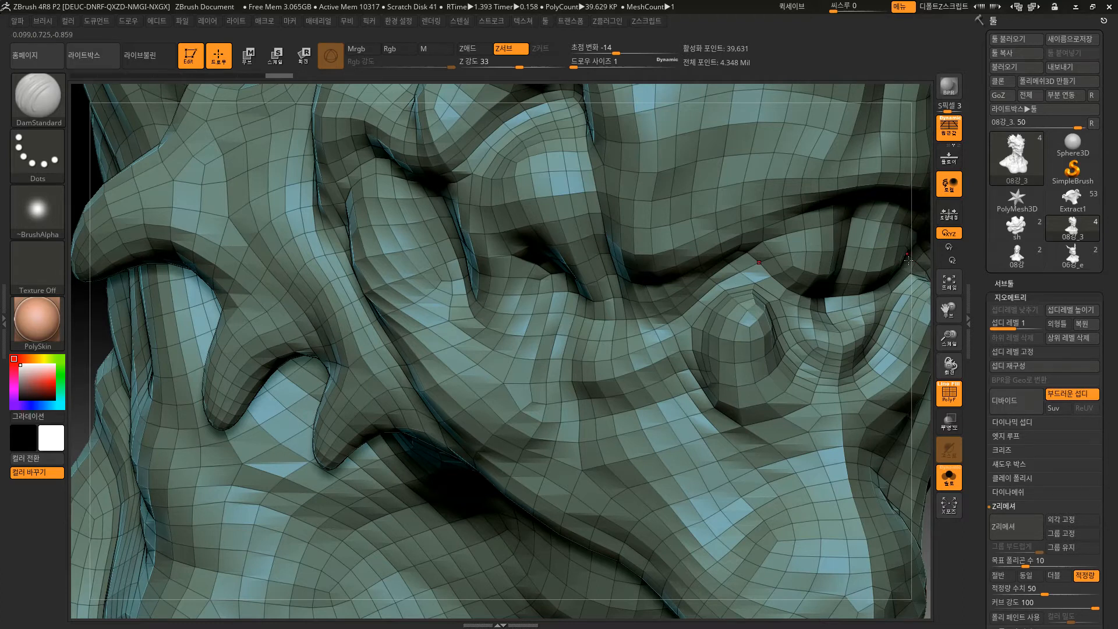
key(d)
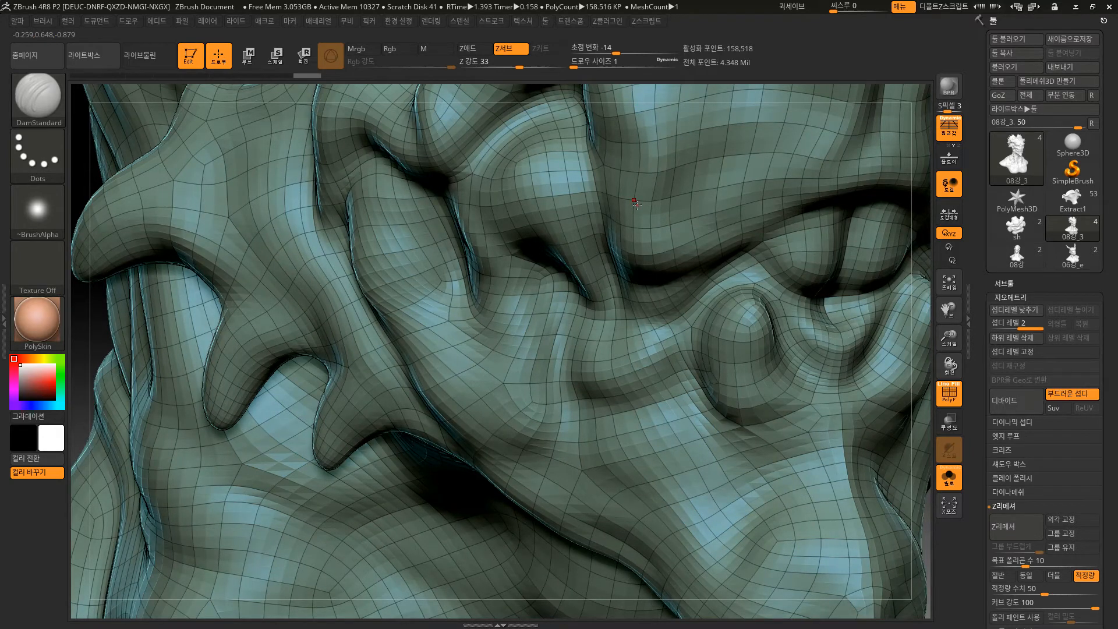
key(shift+f)
key(shift+f)
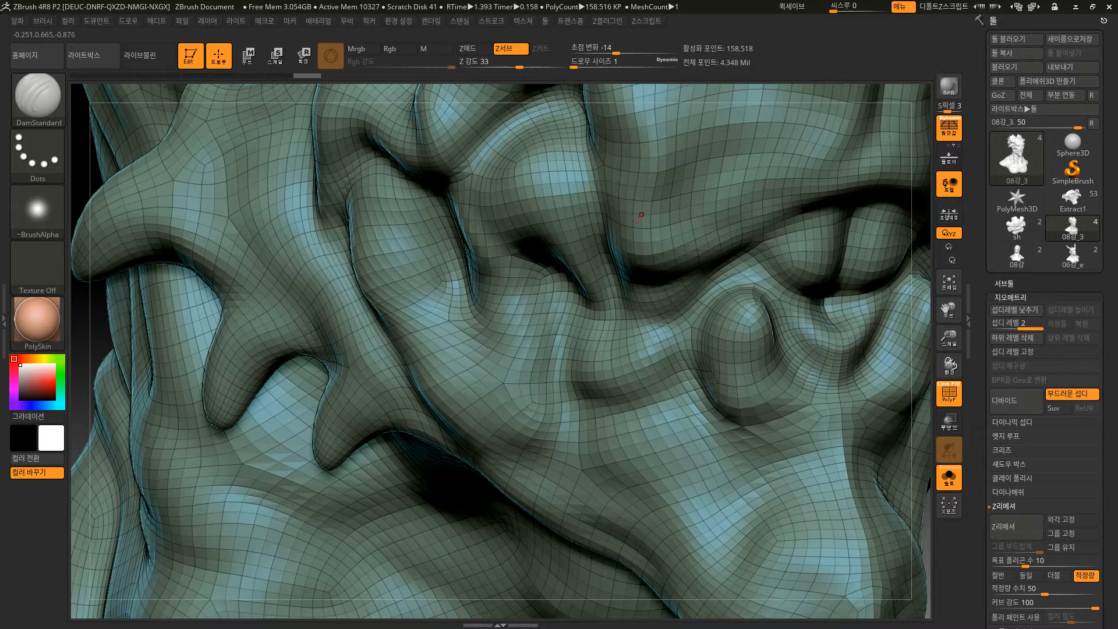
key(shift+f)
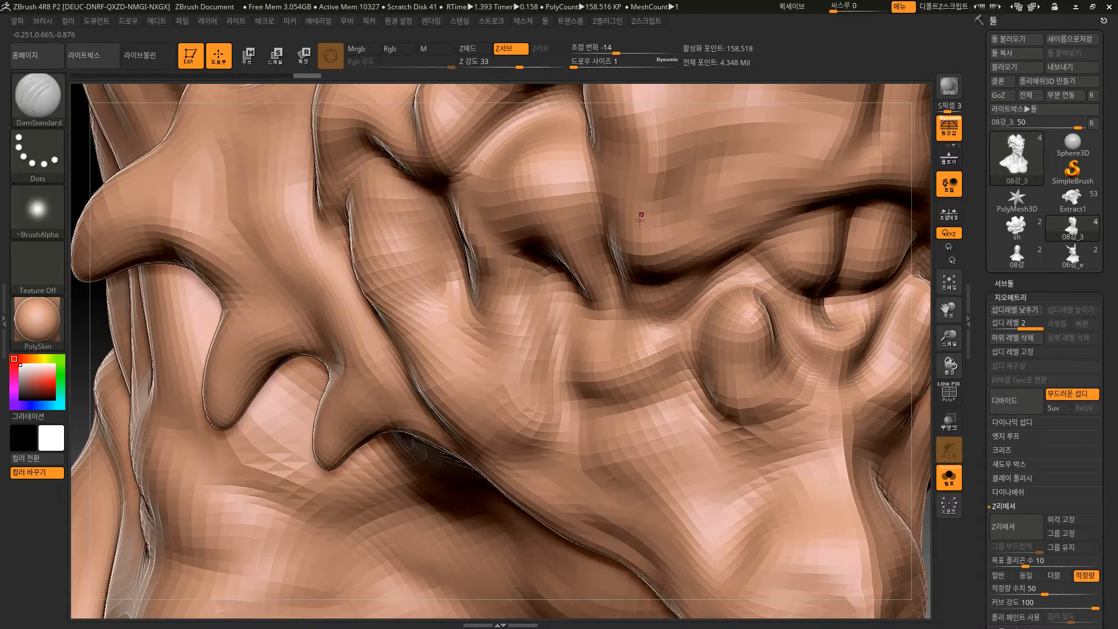
Examine the polyframe density at subdivision level 1, return to level 2, and check the subtool's polygon count
key(shift)
key(shift+d)
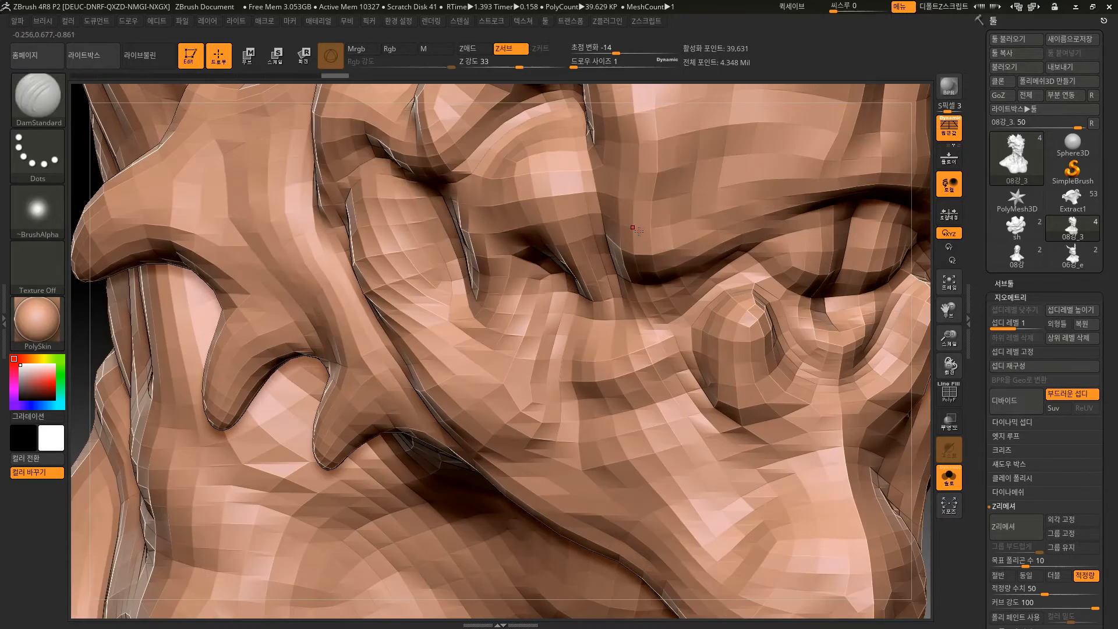
key(shift+f)
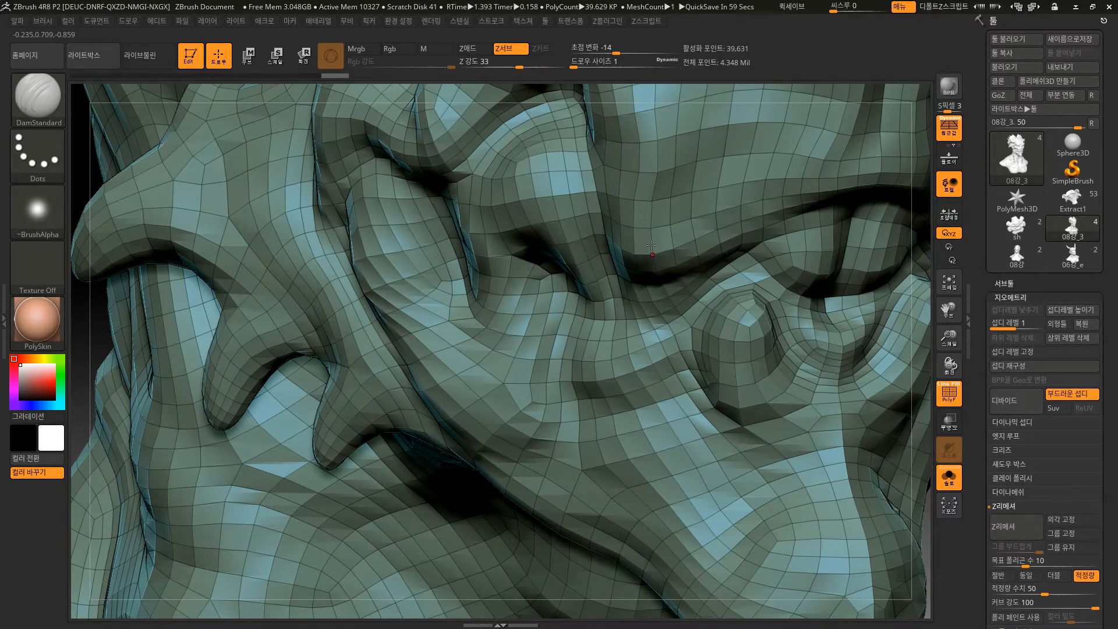
key(ctrl+d)
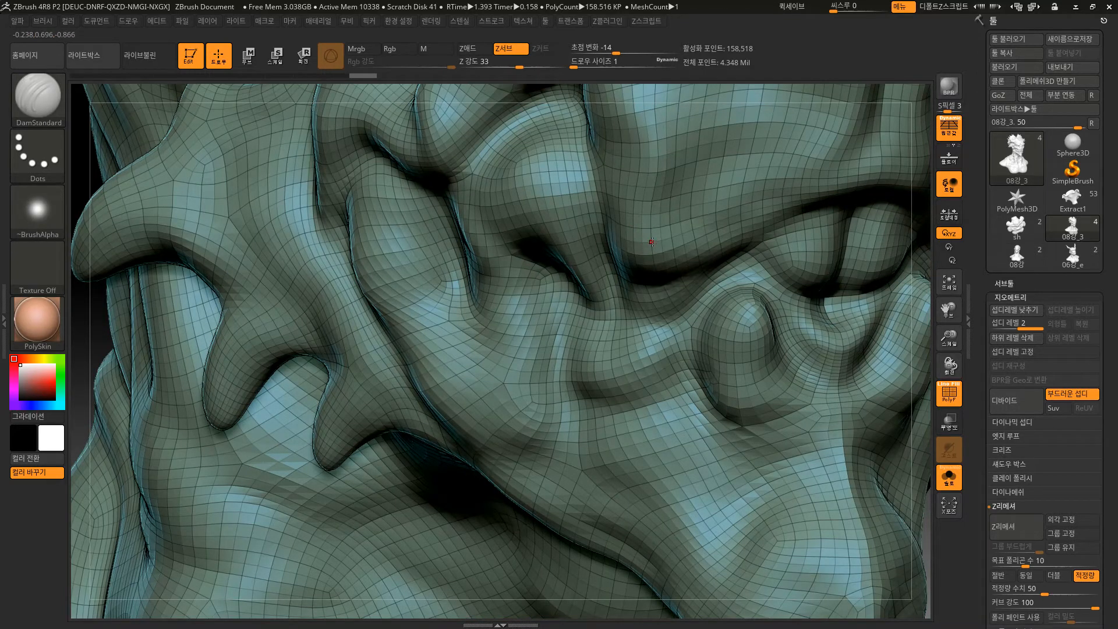
mouse_move(1013, 162)
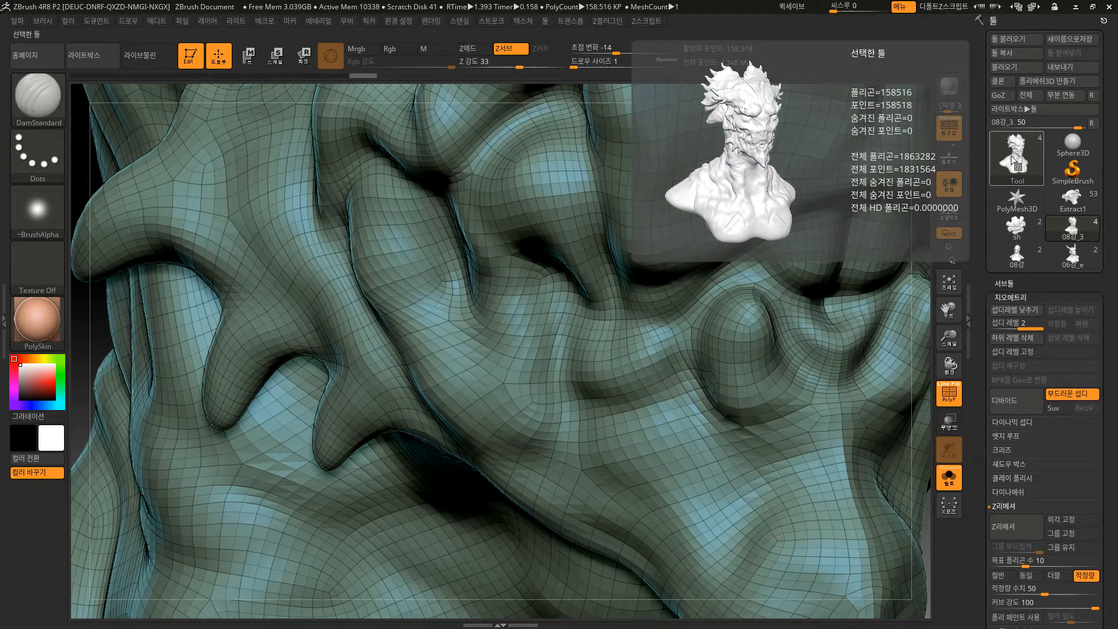
Inspect the level 2 bust from front and side views, first with the polyframe and then with it hidden
key(f)
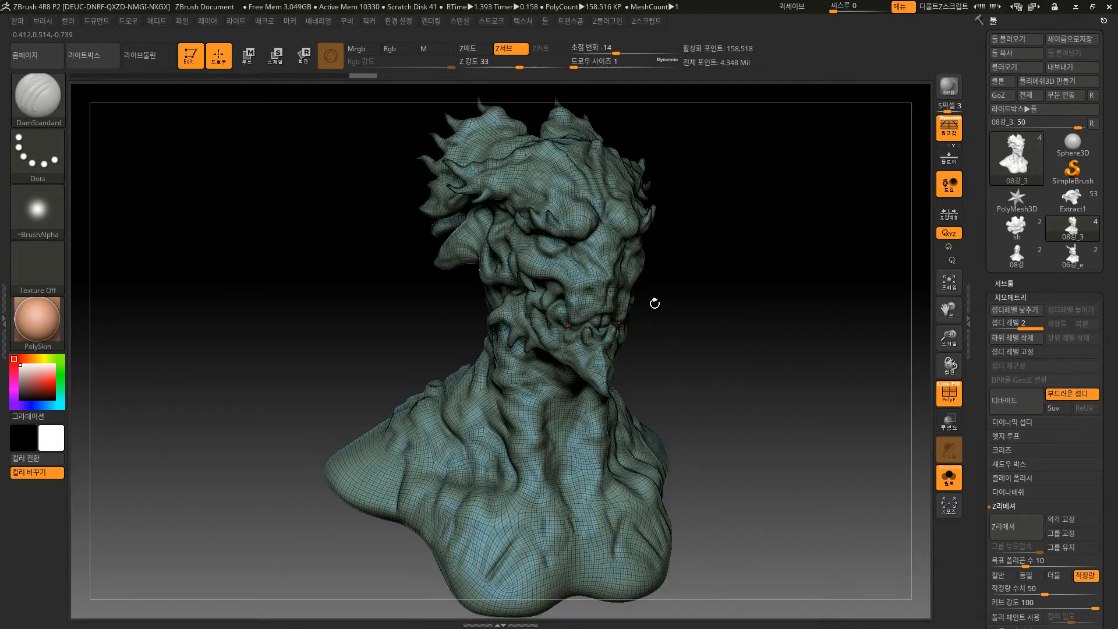
shift+drag(754, 324, 745, 372)
drag(706, 262, 712, 372)
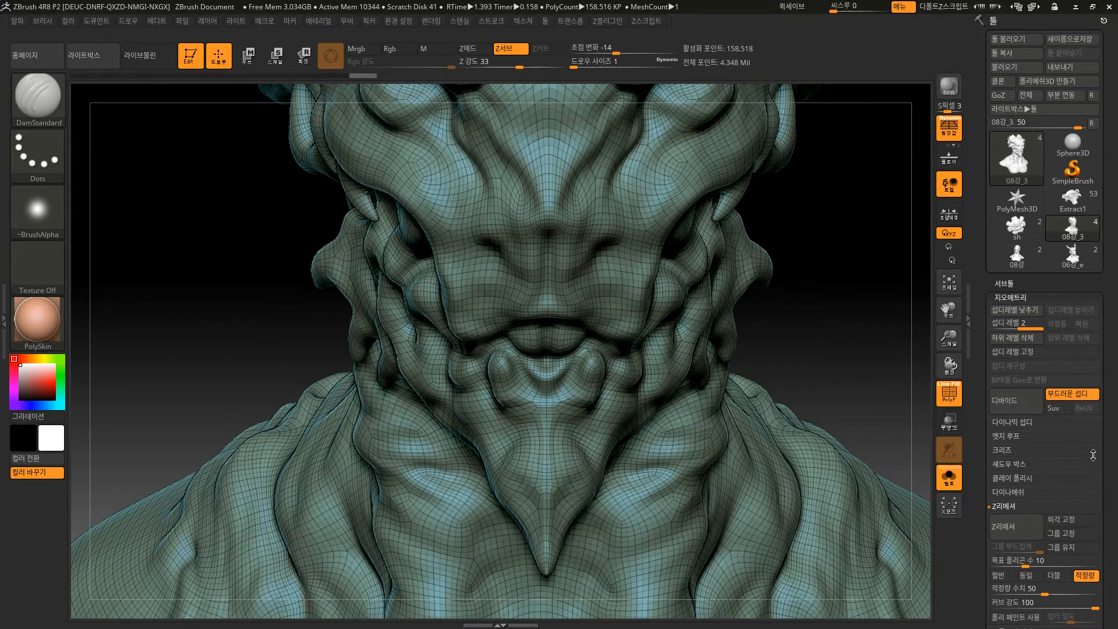
scroll(1106, 449, down, 3)
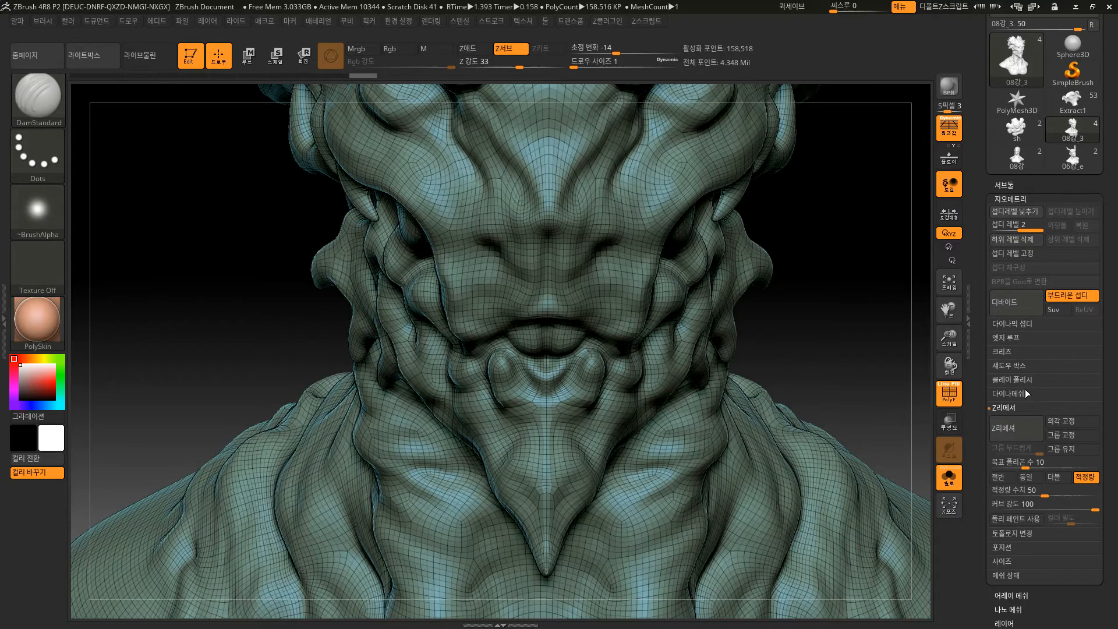
alt+drag(810, 294, 606, 189)
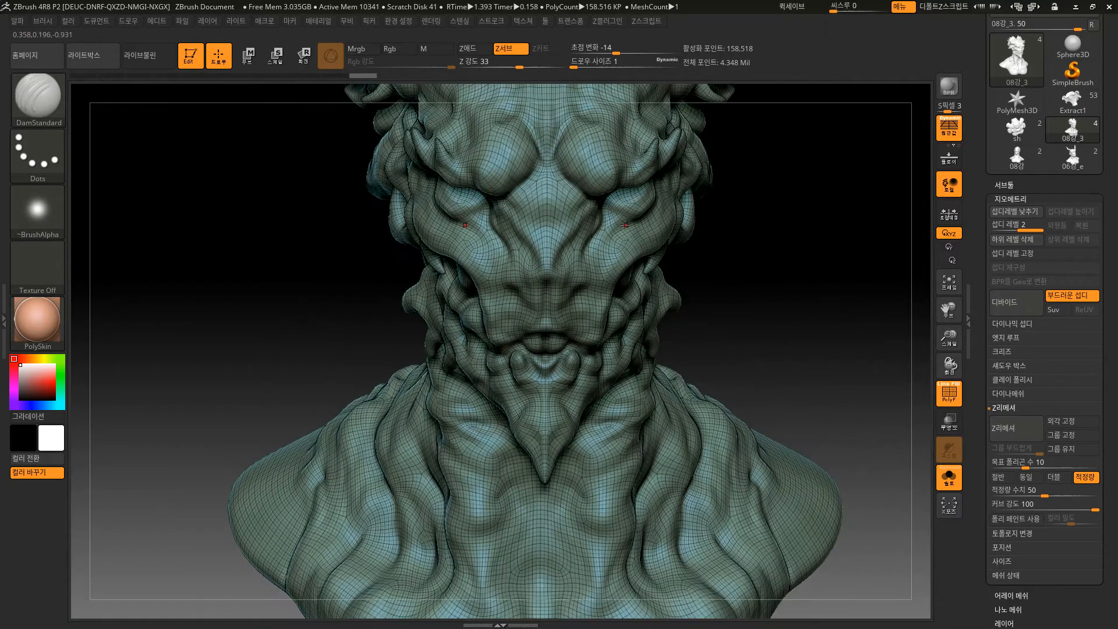
drag(714, 279, 818, 350)
key(shift+f)
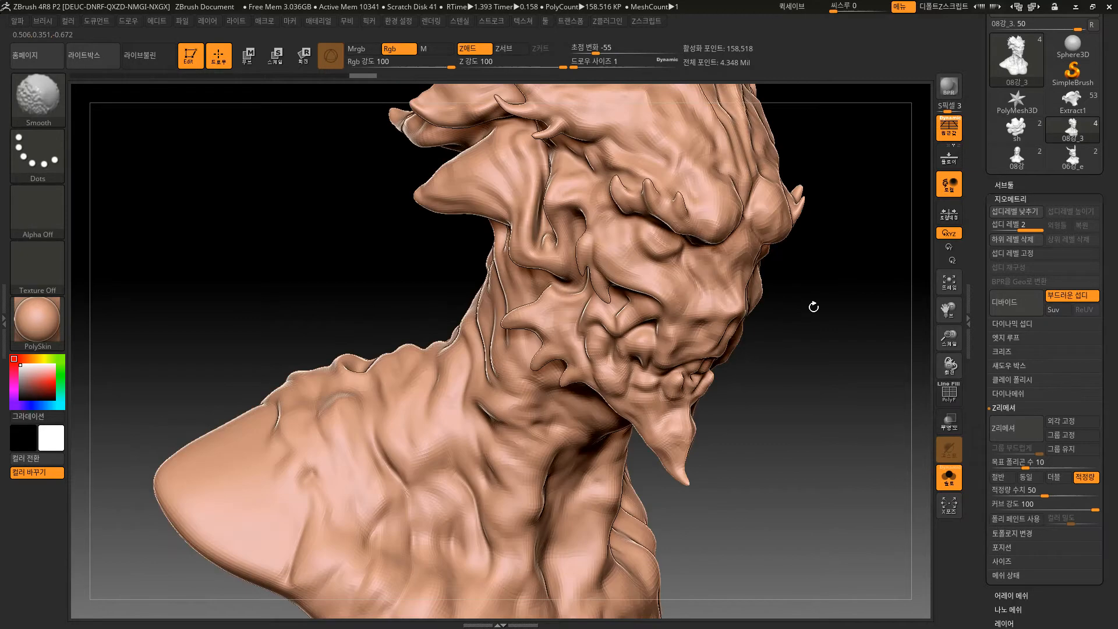
alt+drag(819, 313, 827, 468)
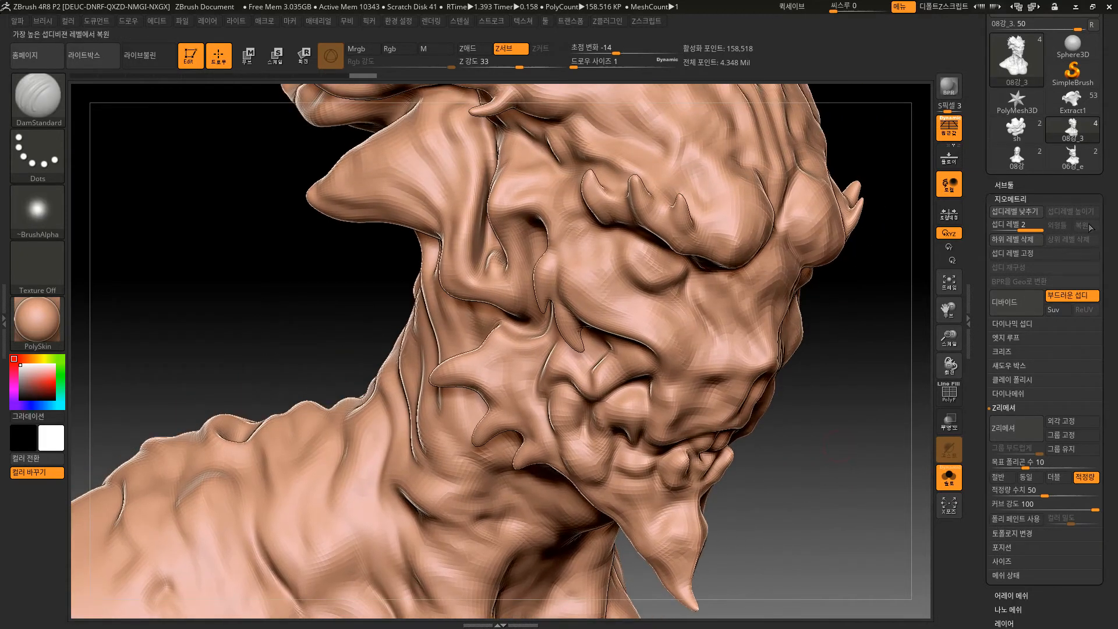
shift+drag(879, 305, 584, 252)
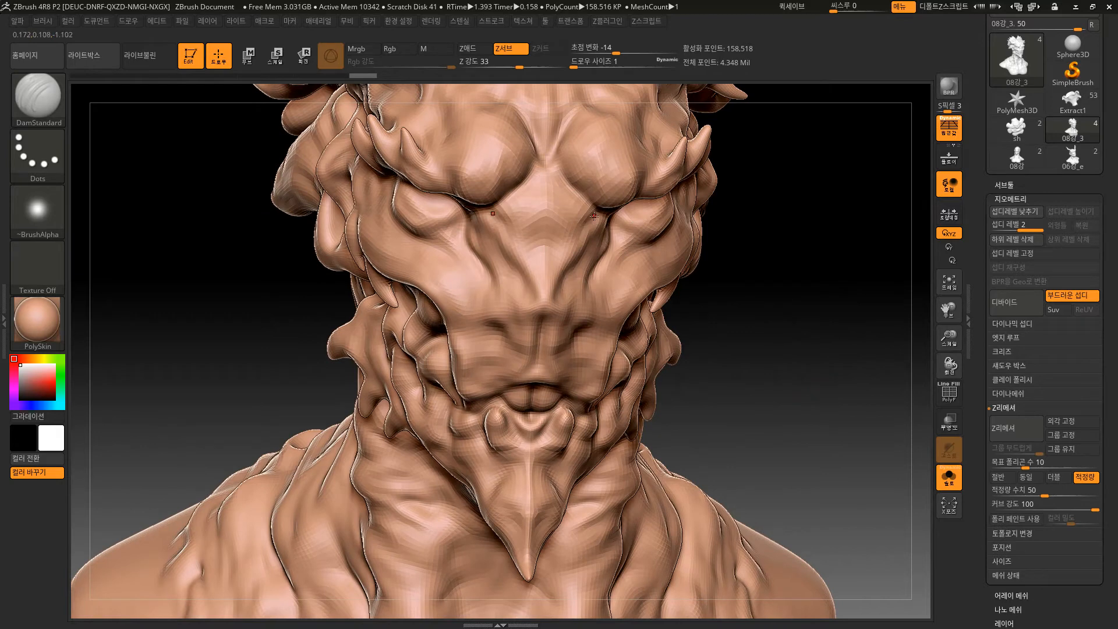
Subdivide the 08강_3 bust again to level 3 and view its face from the front
click(1025, 299)
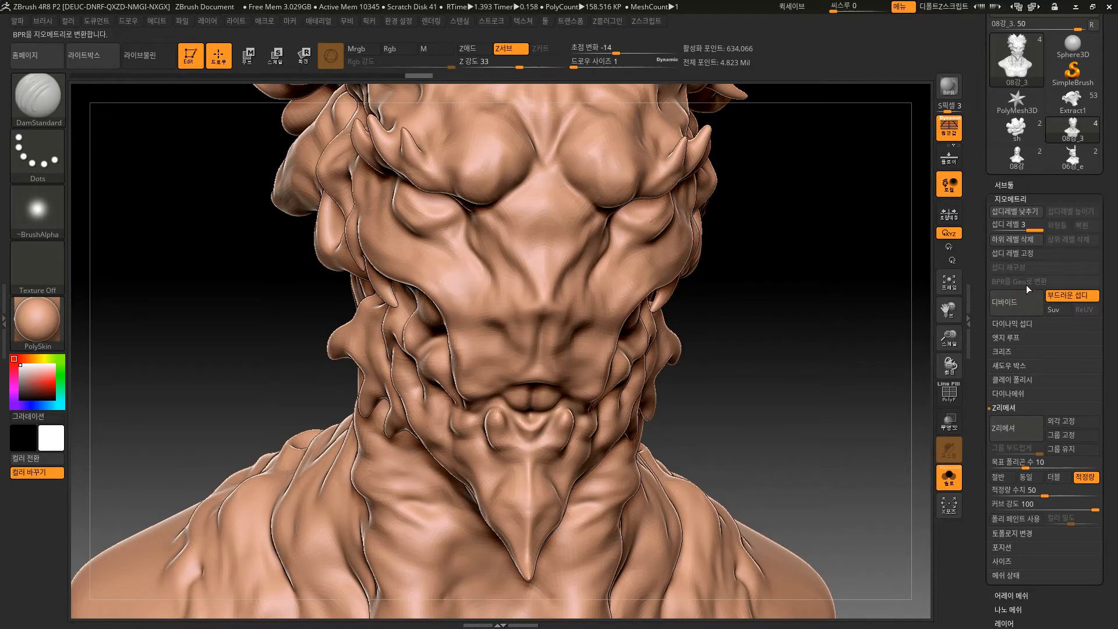
drag(839, 353, 796, 355)
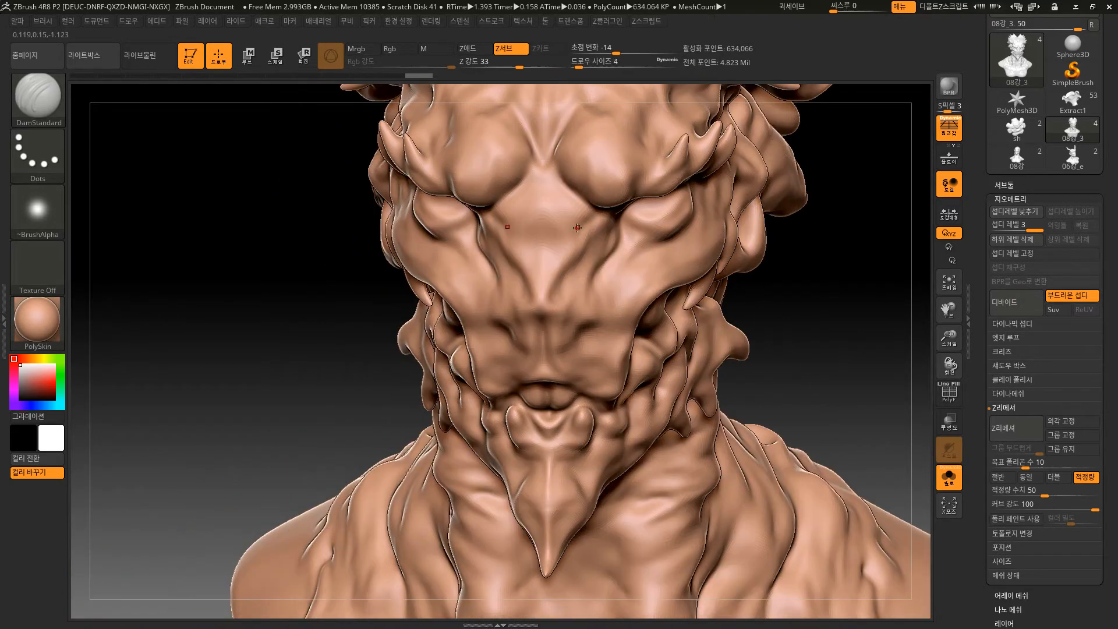
Try fine DamStandard strokes on the bridge between the eyes and undo them
mouse_move(586, 211)
mouse_down()
mouse_move(573, 239)
mouse_move(536, 180)
mouse_move(537, 249)
mouse_move(579, 241)
mouse_up()
key(ctrl+z)
key(ctrl+z)
key(ctrl+z)
drag(869, 354, 923, 304)
Compare the isolated 08강_2 and 08강_3 busts by activating each subtool in turn, finishing with 08강_3 active
click(1056, 185)
click(1084, 239)
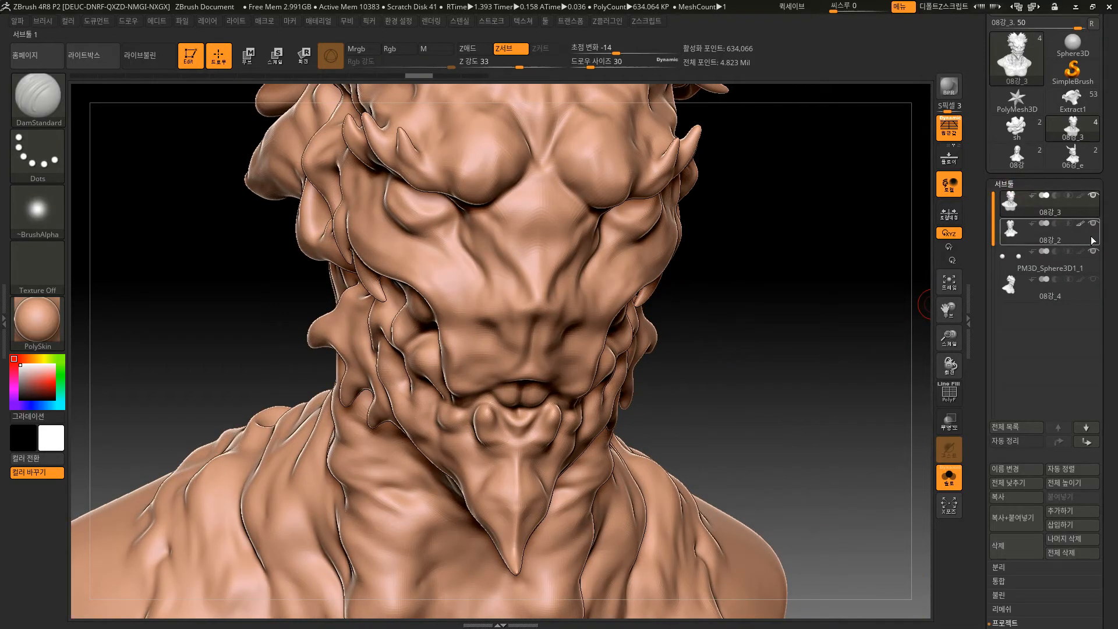
mouse_move(1082, 239)
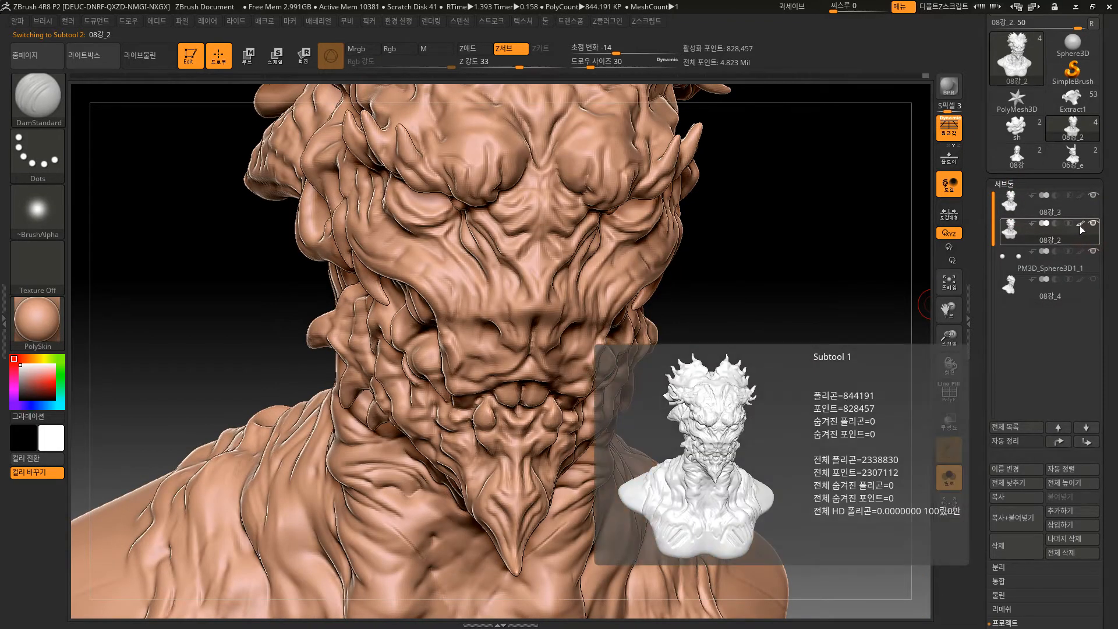
click(1089, 210)
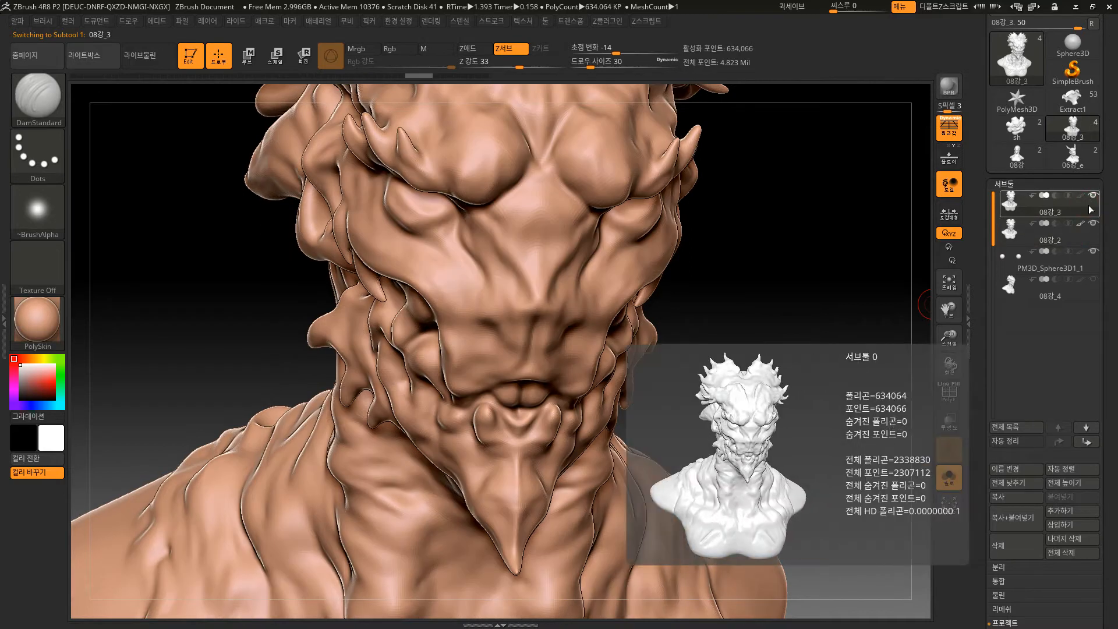
Lower 08강_3 to subdivision level 2, briefly leave Solo mode to compare it with the detailed bust, and isolate it again
scroll(1101, 484, down, 3)
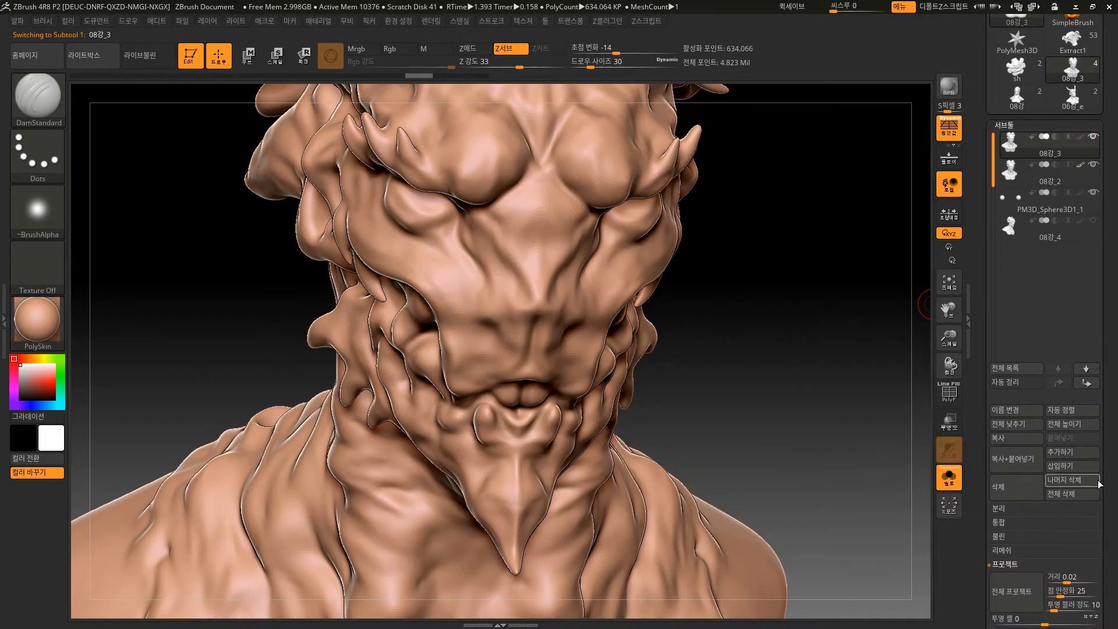
key(shift+d)
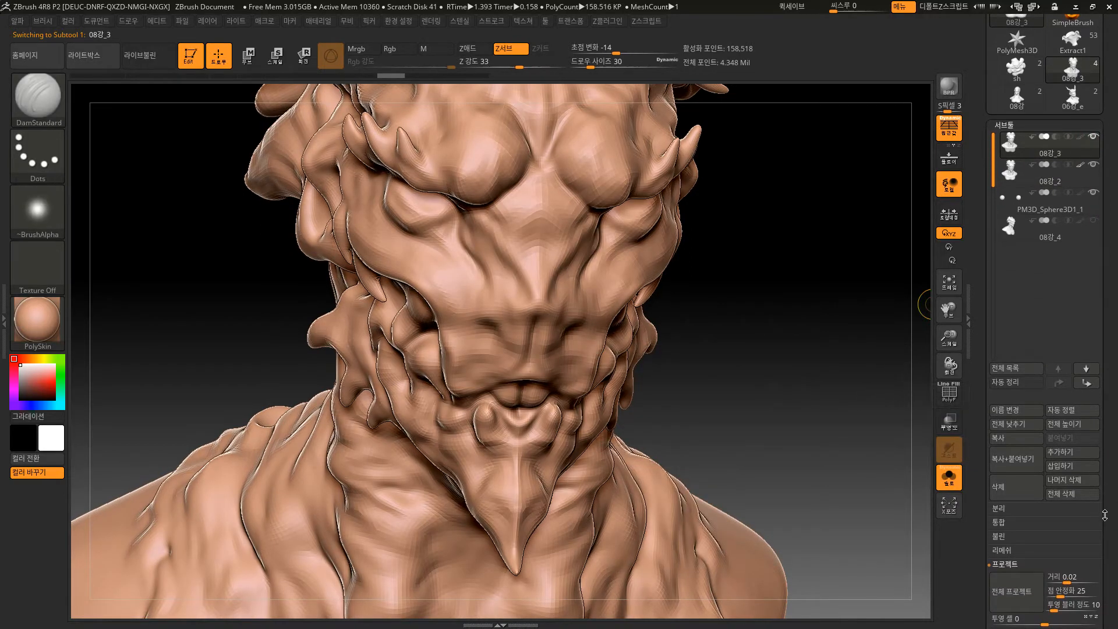
scroll(1008, 518, down, 4)
click(956, 482)
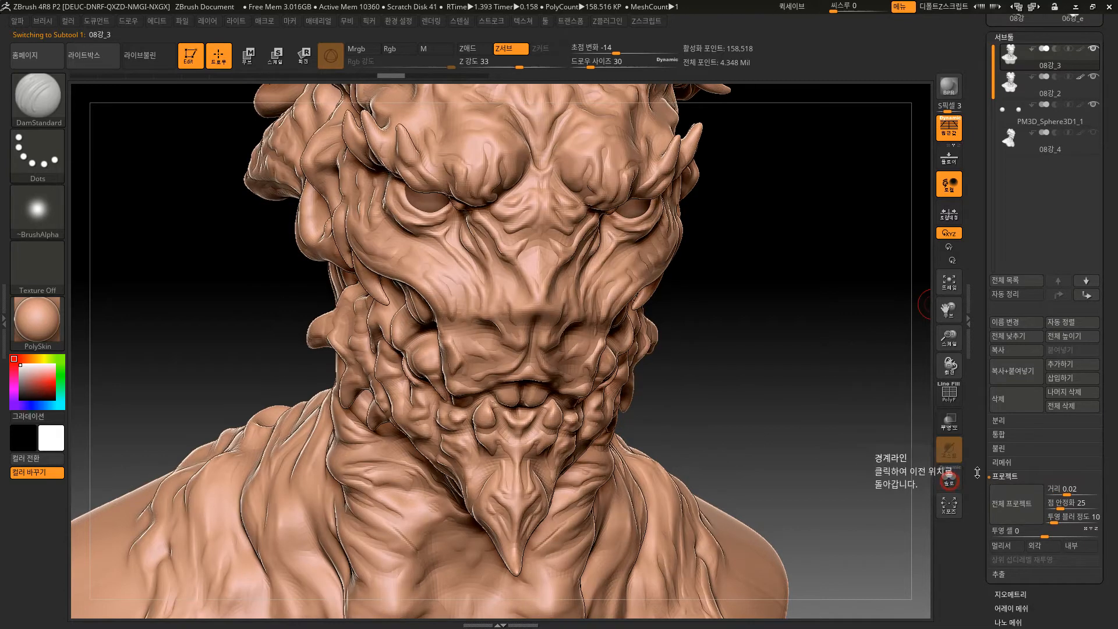
click(956, 482)
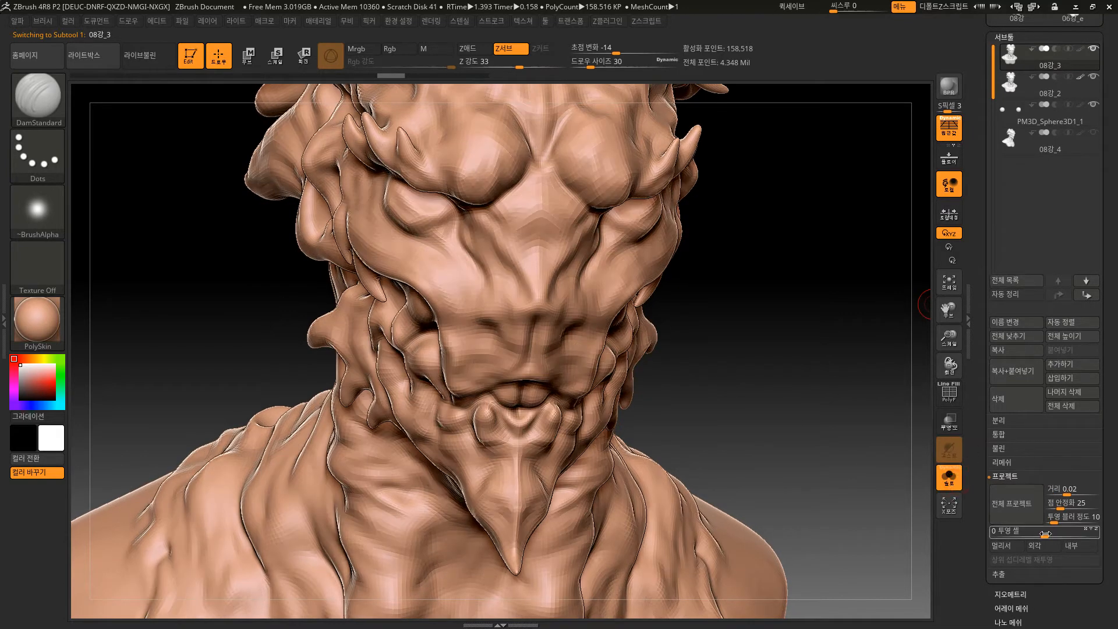
Check the 08강_3 bust's subdivision level in the geometry settings, and review its mesh information before returning to the subtool list
click(1016, 595)
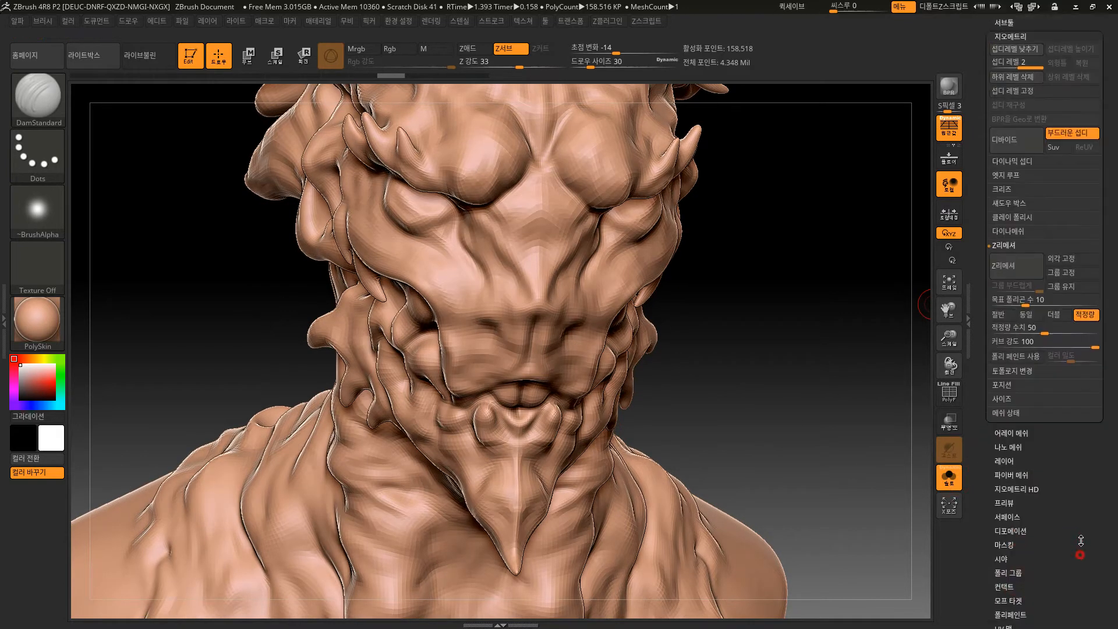
drag(1081, 543, 1081, 573)
drag(1015, 98, 1043, 98)
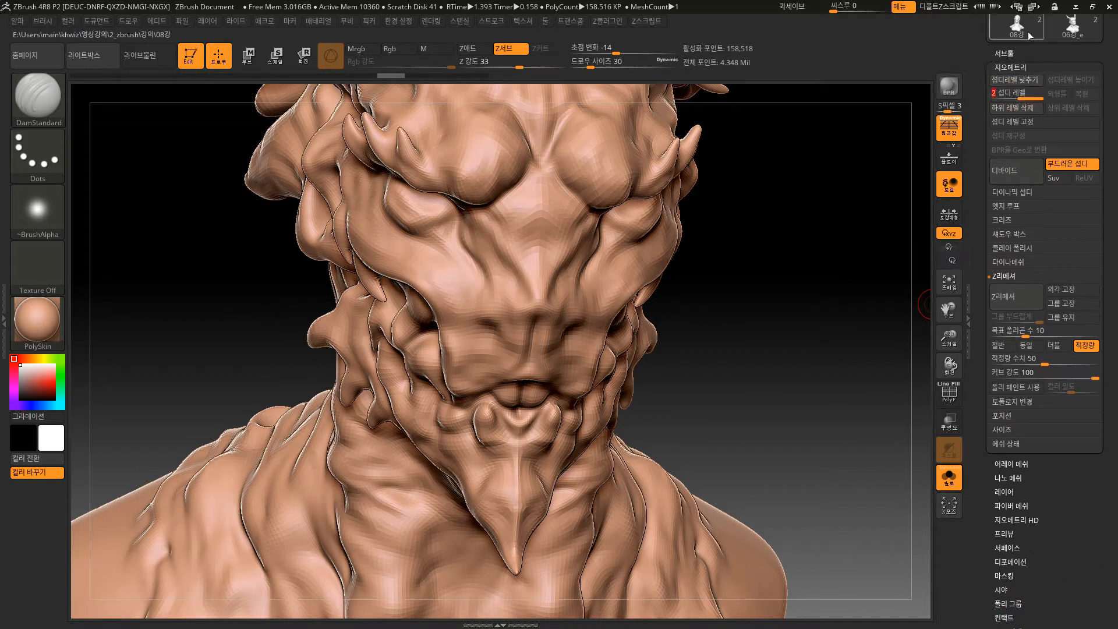
scroll(1022, 64, up, 5)
mouse_move(1019, 97)
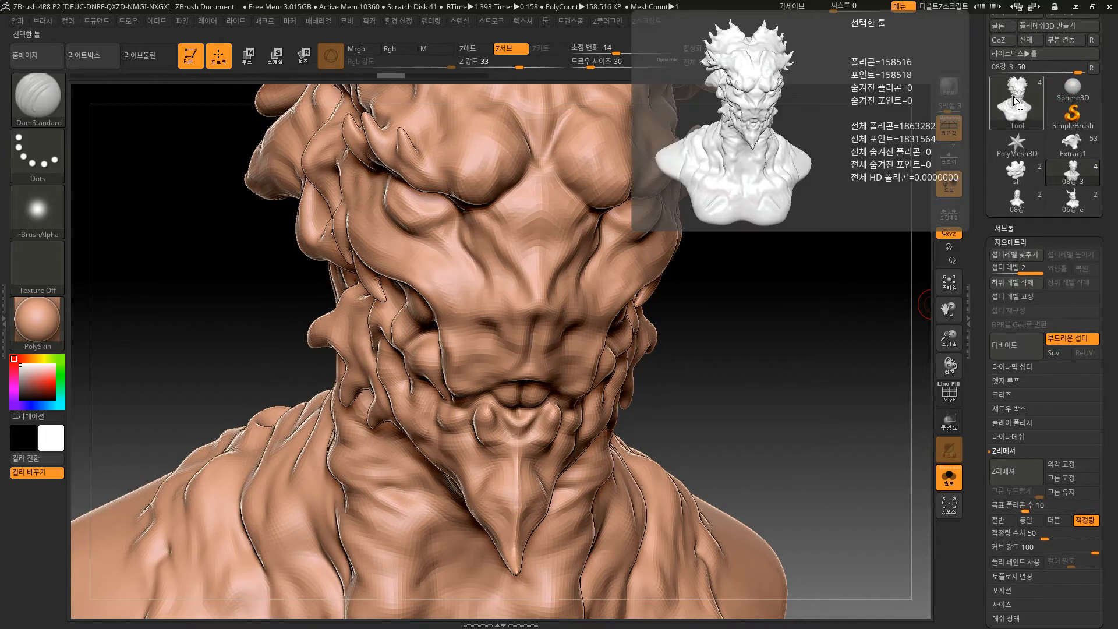
click(1011, 227)
scroll(1106, 466, down, 3)
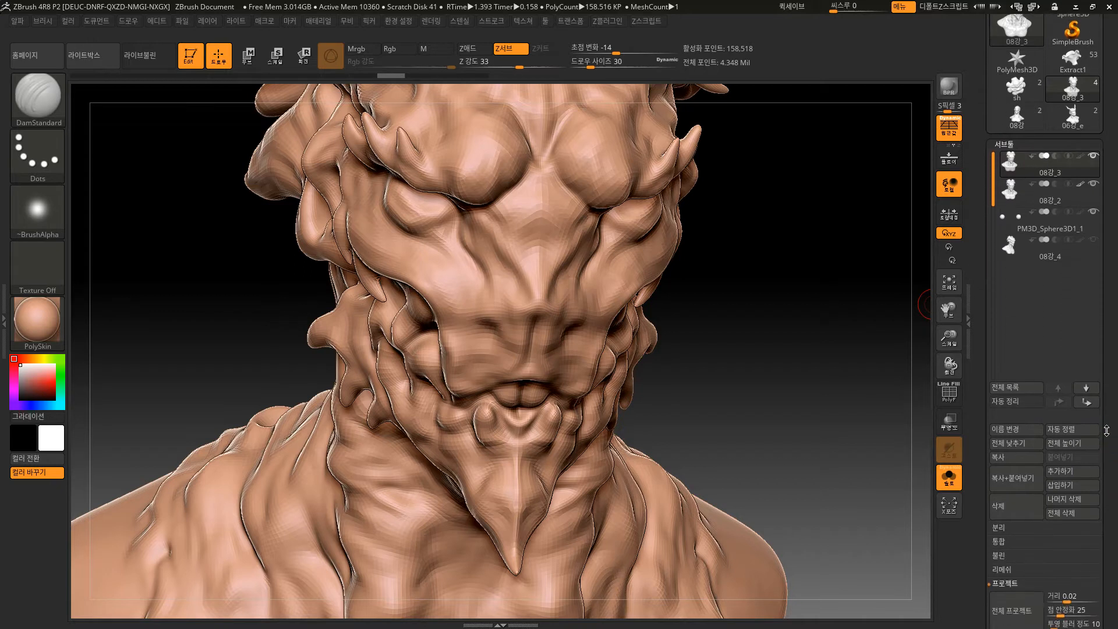
Leave Solo mode and project all visible subtool detail onto 08강_3 at subdivision level 2, declining polypaint transfer
click(950, 478)
scroll(1109, 525, down, 7)
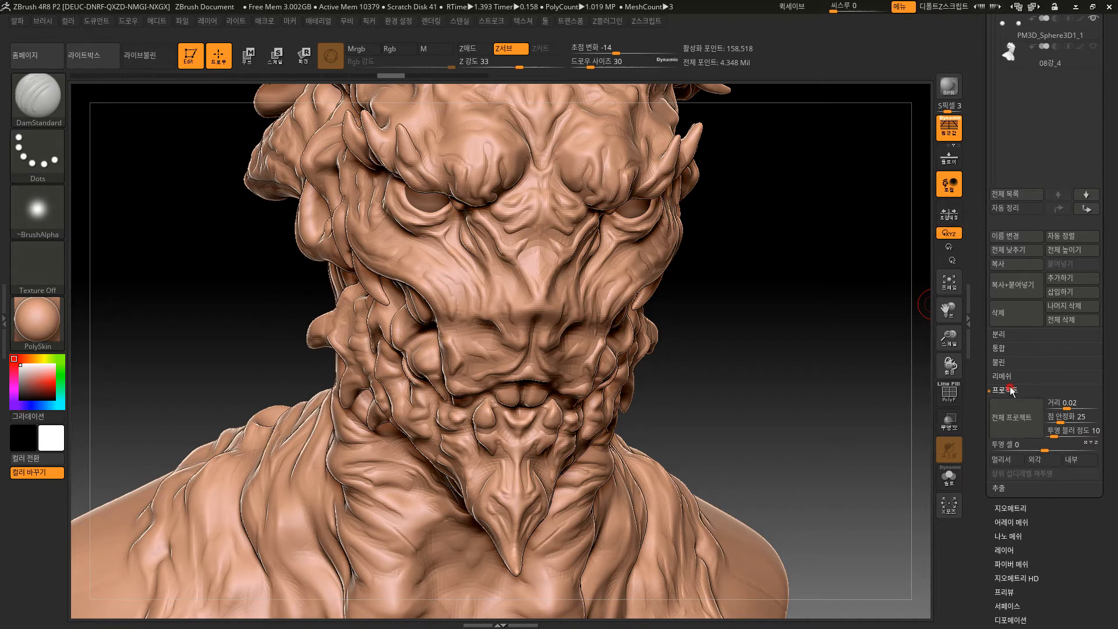
click(1011, 417)
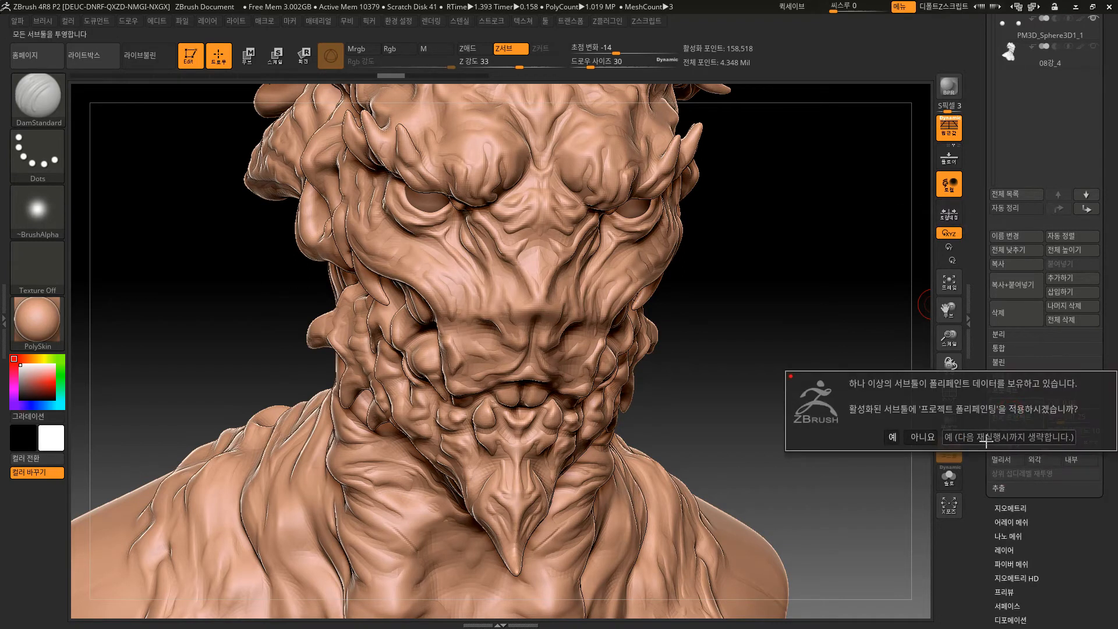
click(923, 436)
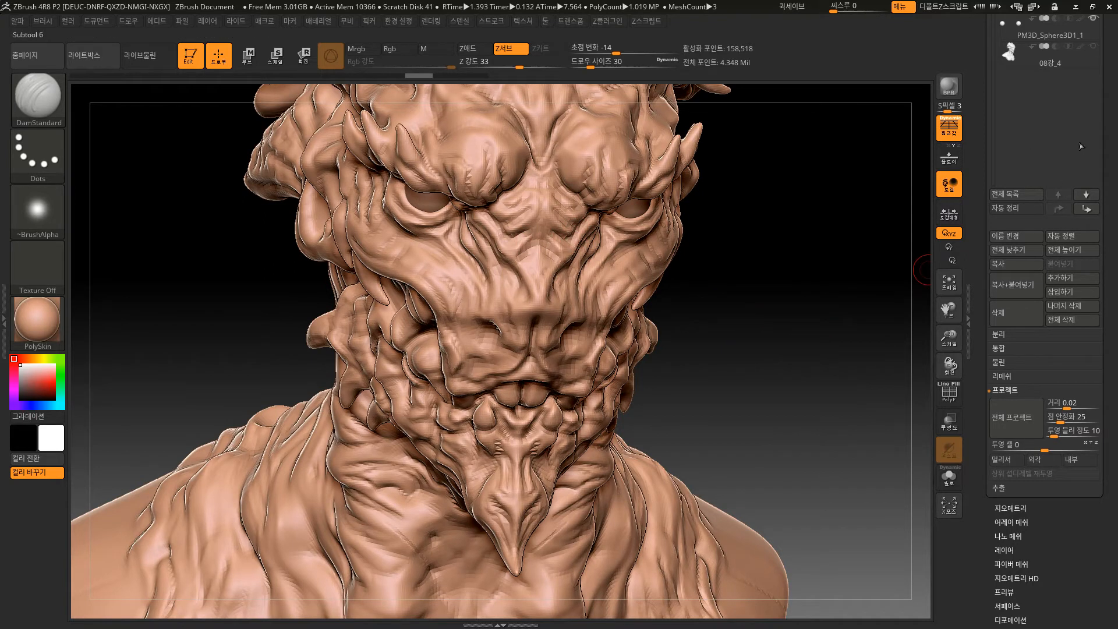
Isolate 08강_3 and compare its surface before and after the projection by stepping back and forward in the undo history
scroll(1108, 148, up, 5)
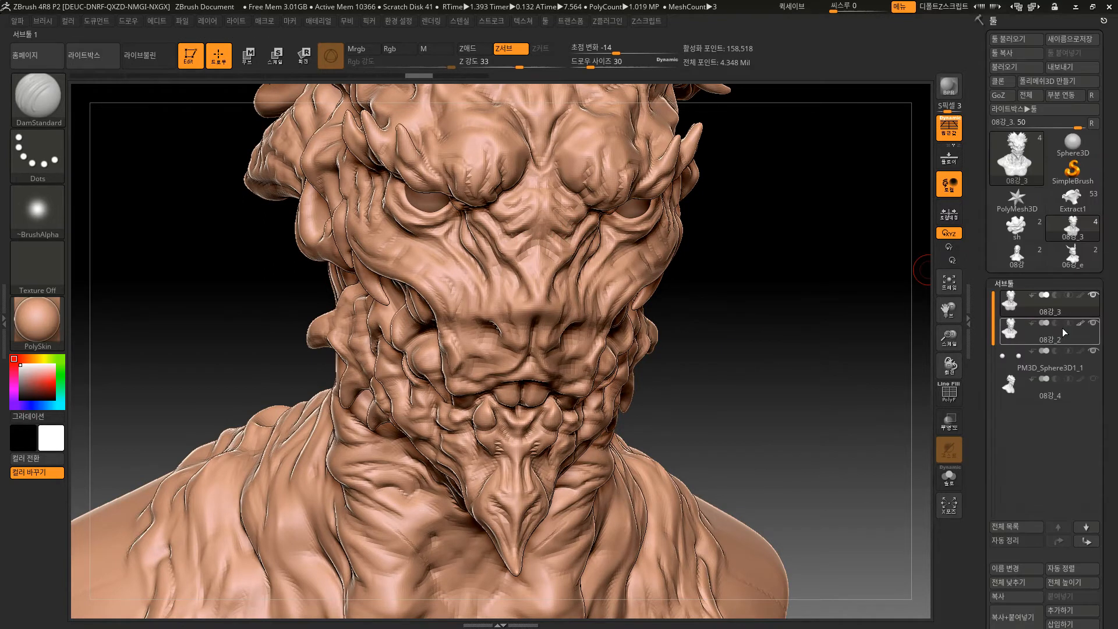
mouse_move(1087, 336)
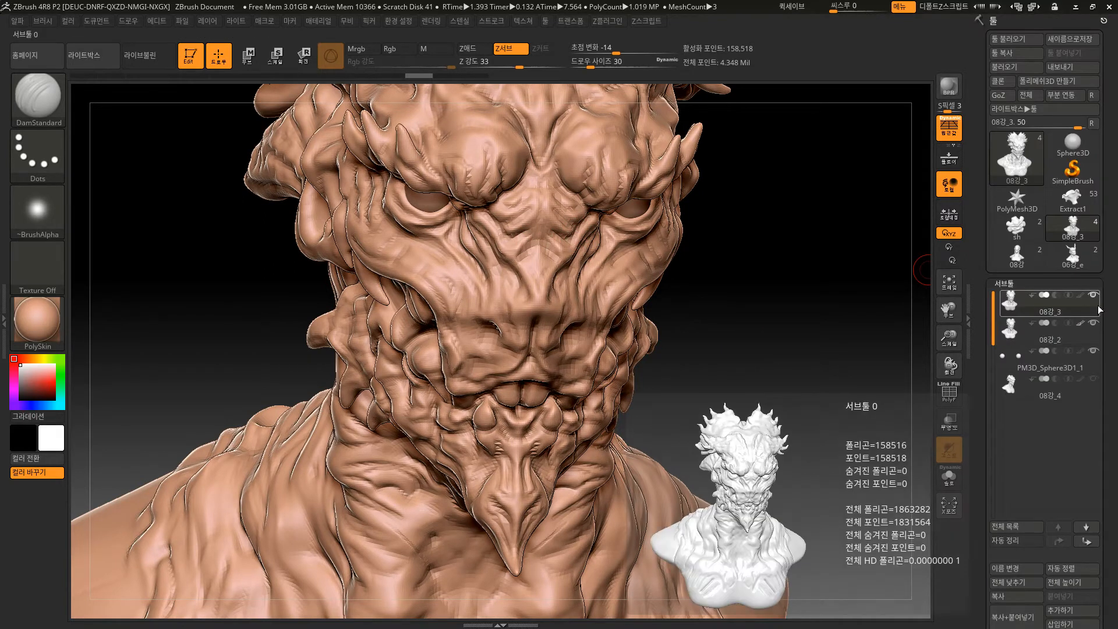
click(952, 479)
drag(829, 441, 823, 433)
key(ctrl)
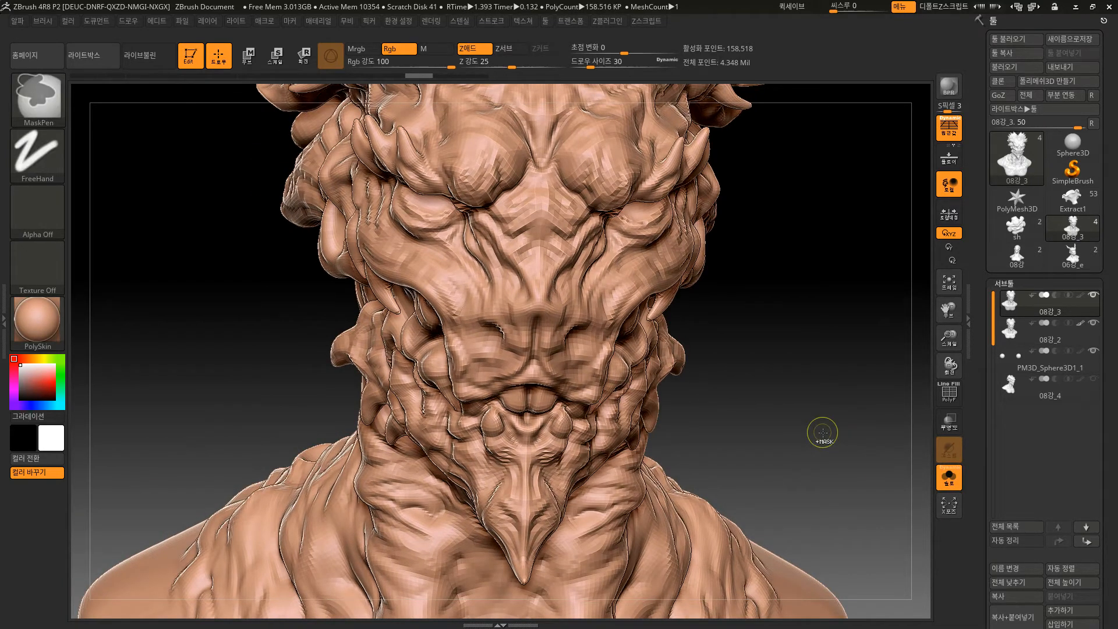
key(ctrl+z)
drag(799, 411, 803, 412)
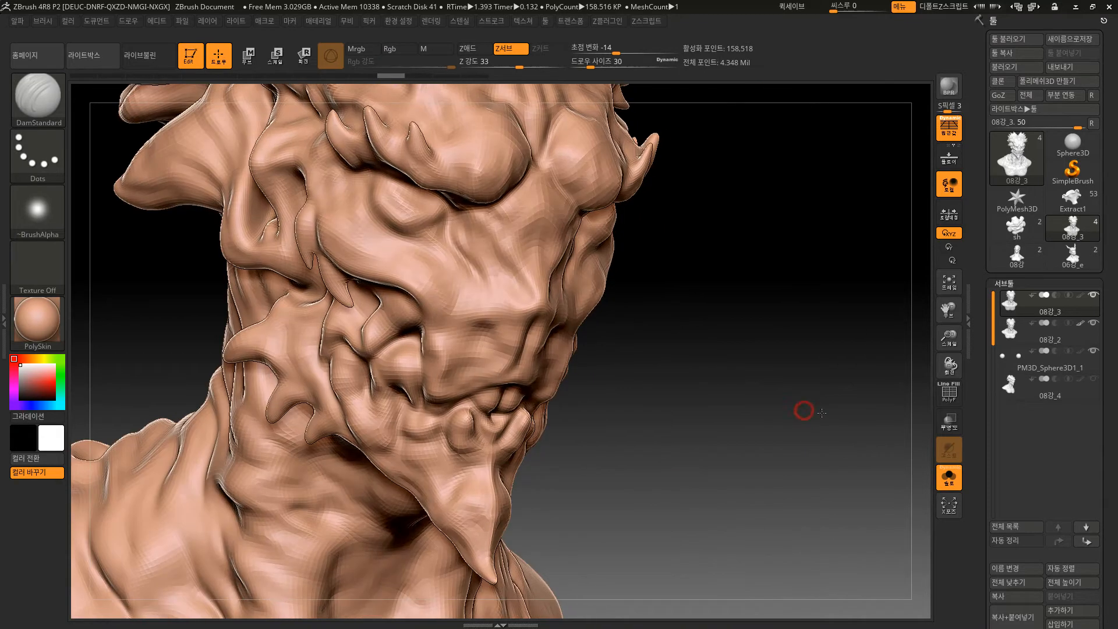
drag(388, 73, 414, 80)
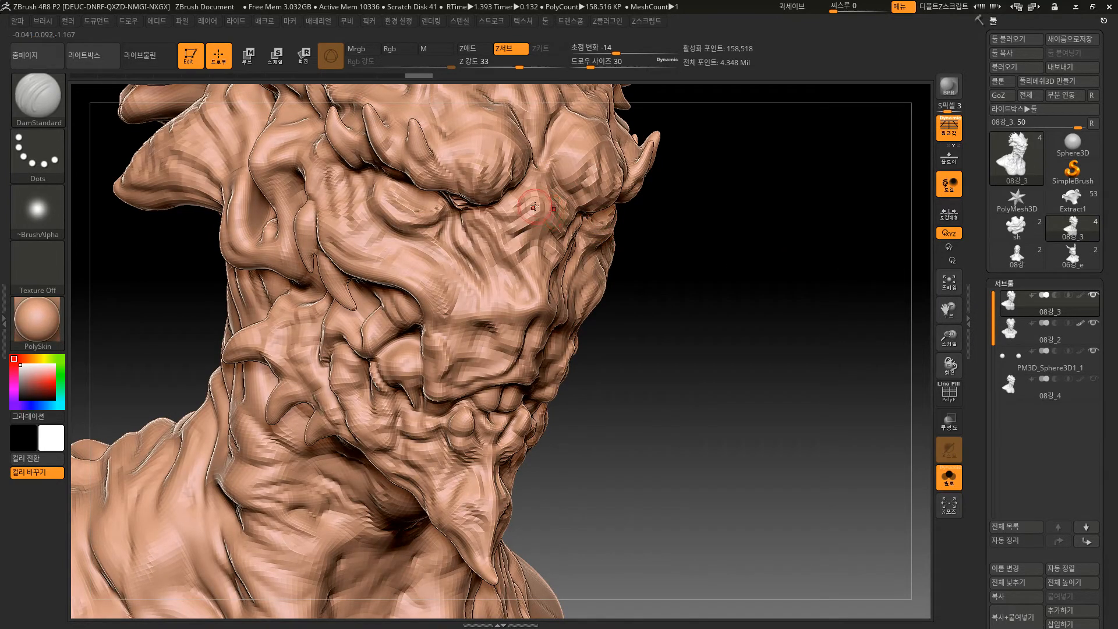
alt+drag(790, 452, 773, 444)
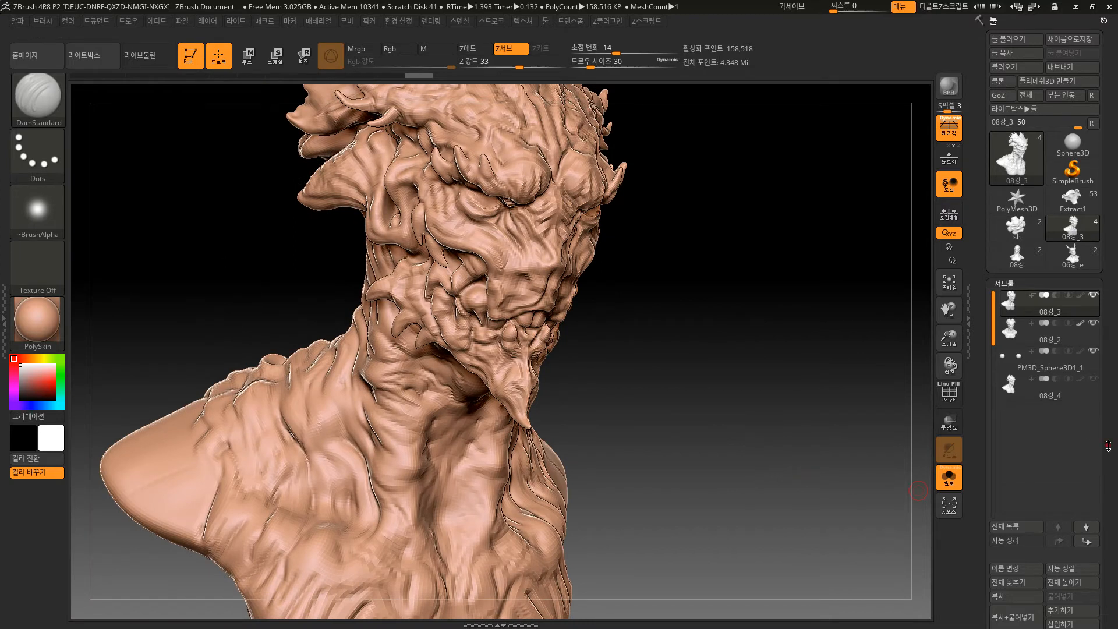
Divide the 08강_3 bust to subdivision level 3 with smooth subdivision on
drag(1109, 446, 1113, 354)
click(1030, 610)
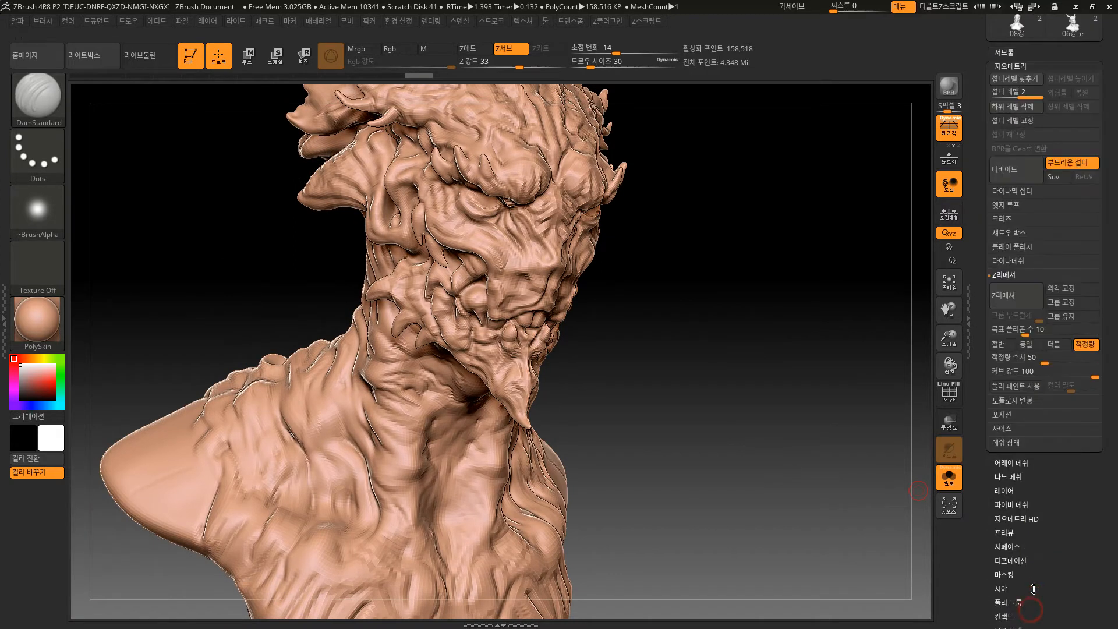
click(1008, 176)
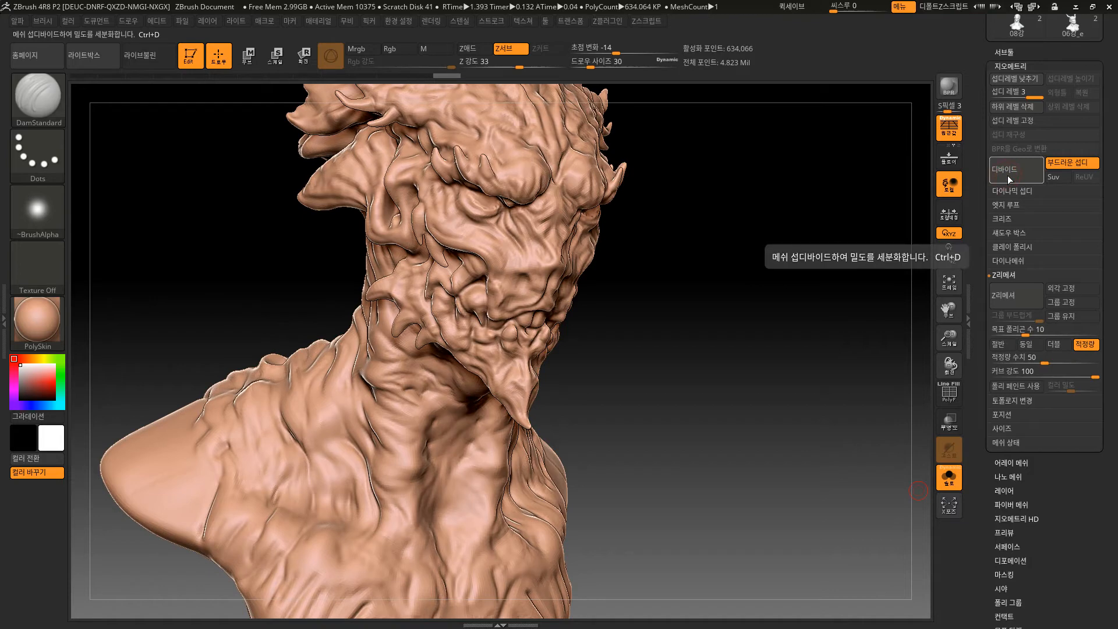
mouse_move(725, 244)
mouse_down()
mouse_move(732, 267)
mouse_move(774, 236)
mouse_up()
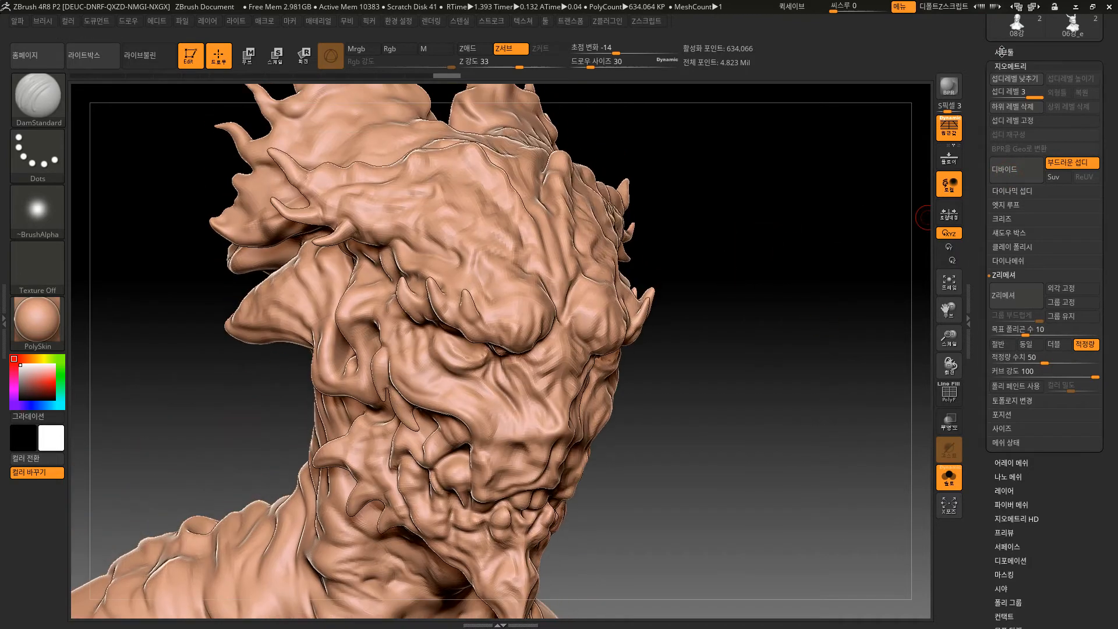
Show all the visible subtools again and project their detail onto the level 3 08강_3 bust without polypaint
click(1003, 52)
click(948, 476)
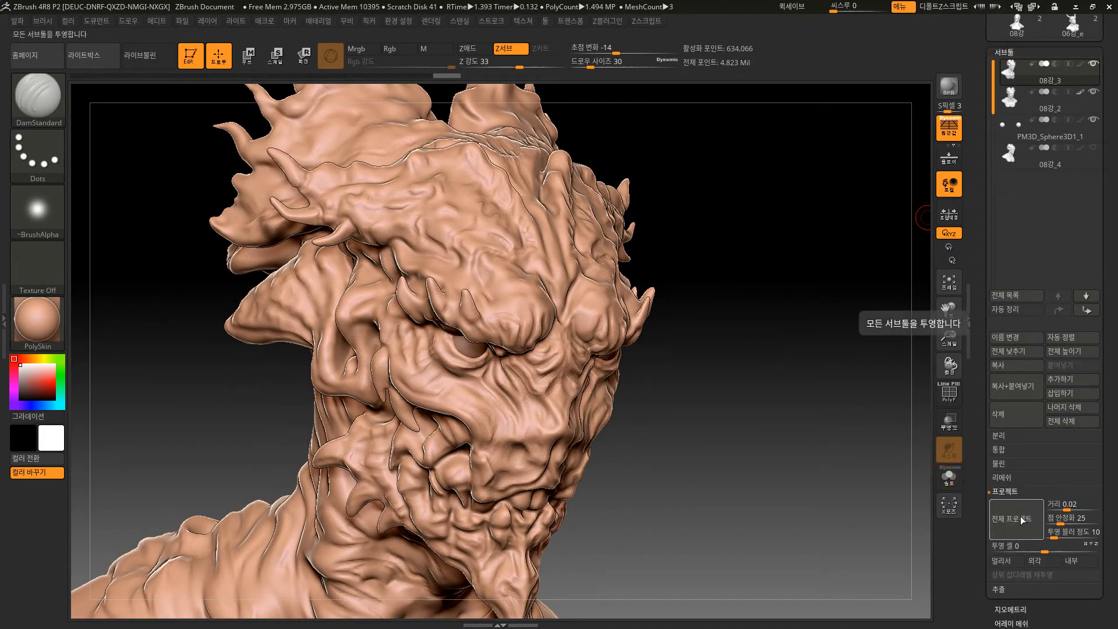
click(1021, 516)
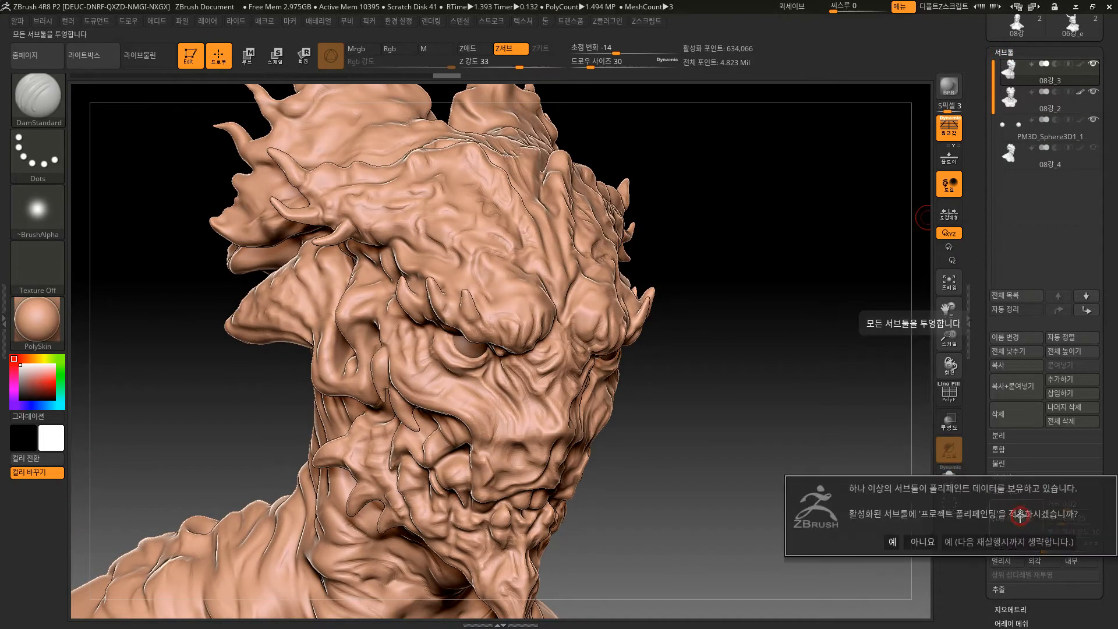
click(935, 543)
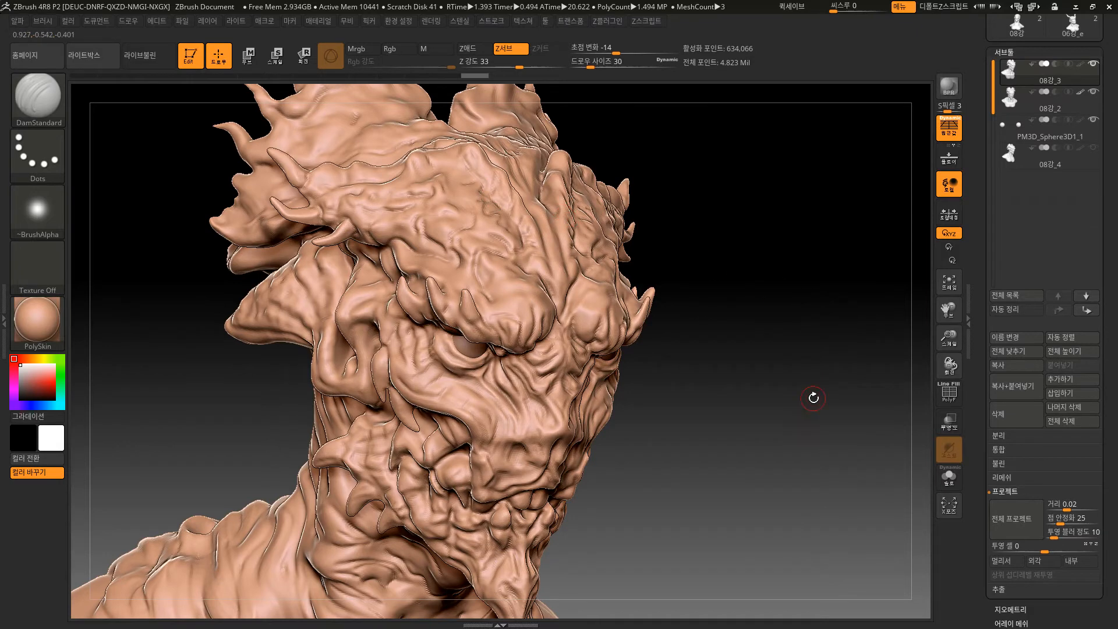
Hide the original 08강_2 bust, reactivate 08강_3, and inspect its projected detail from the front and side
shift+drag(813, 395, 812, 398)
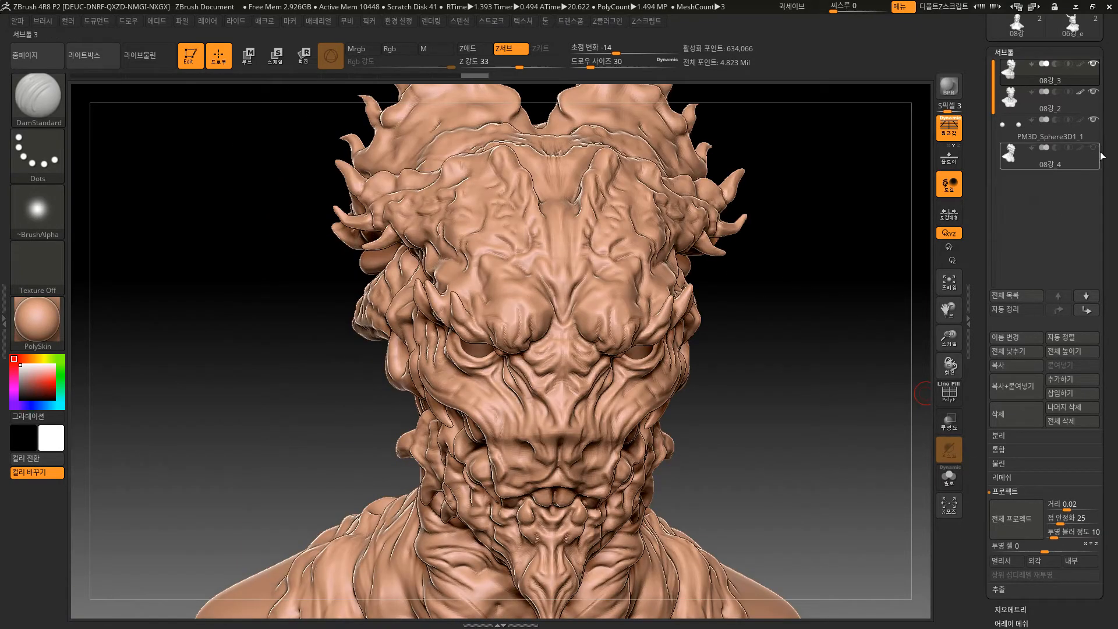
click(1082, 108)
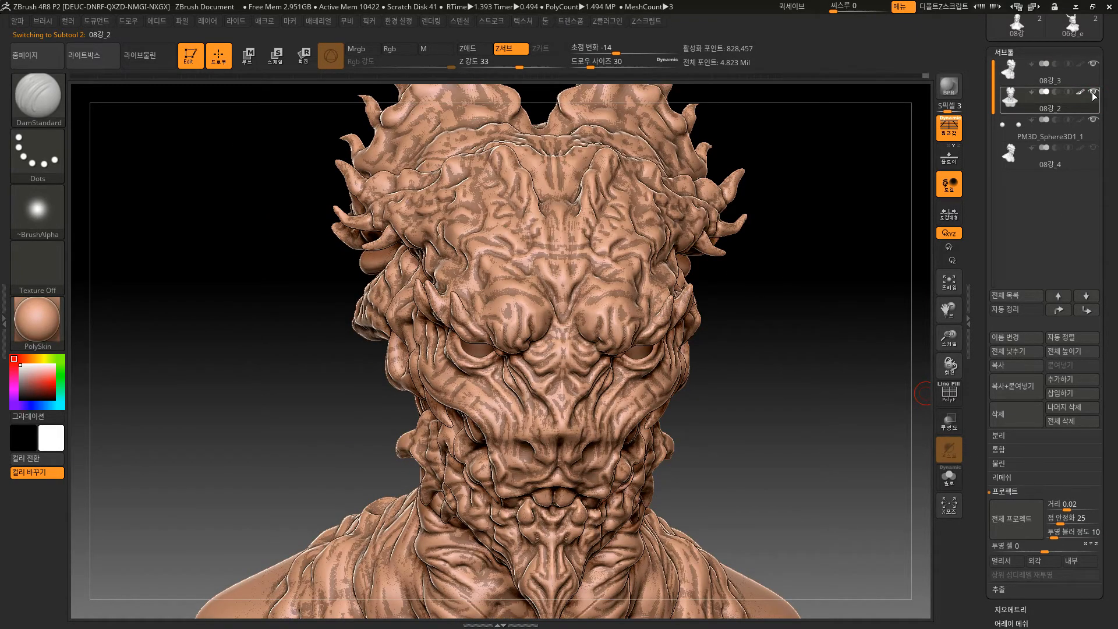
click(1096, 88)
click(1094, 92)
mouse_move(815, 402)
mouse_down()
mouse_move(795, 443)
mouse_move(771, 417)
mouse_move(778, 363)
mouse_move(837, 438)
mouse_move(786, 419)
mouse_up()
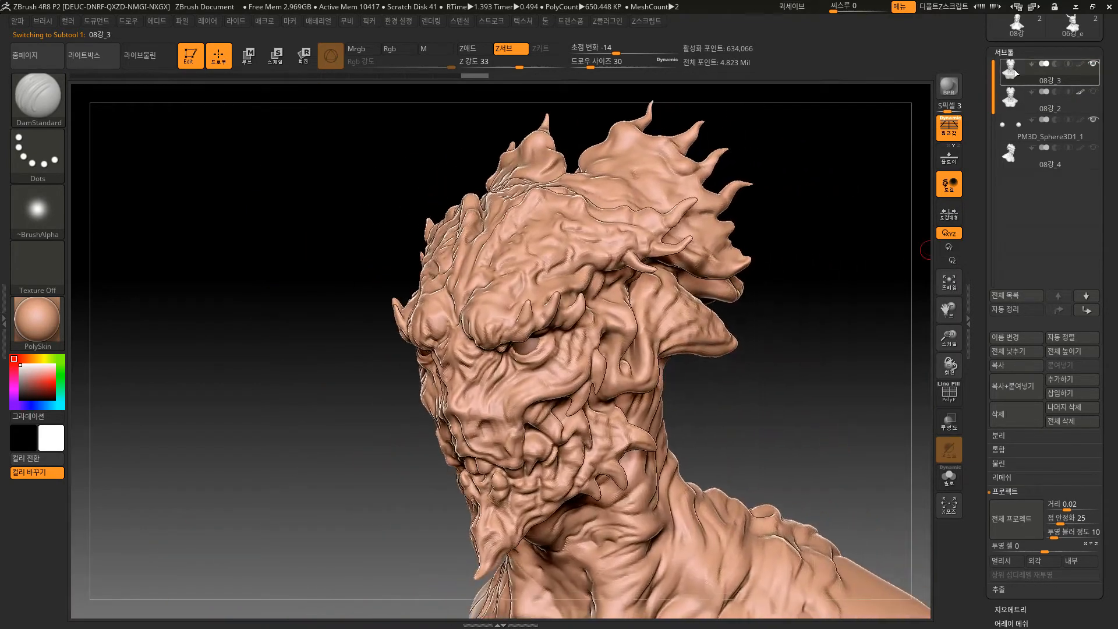
mouse_move(1004, 66)
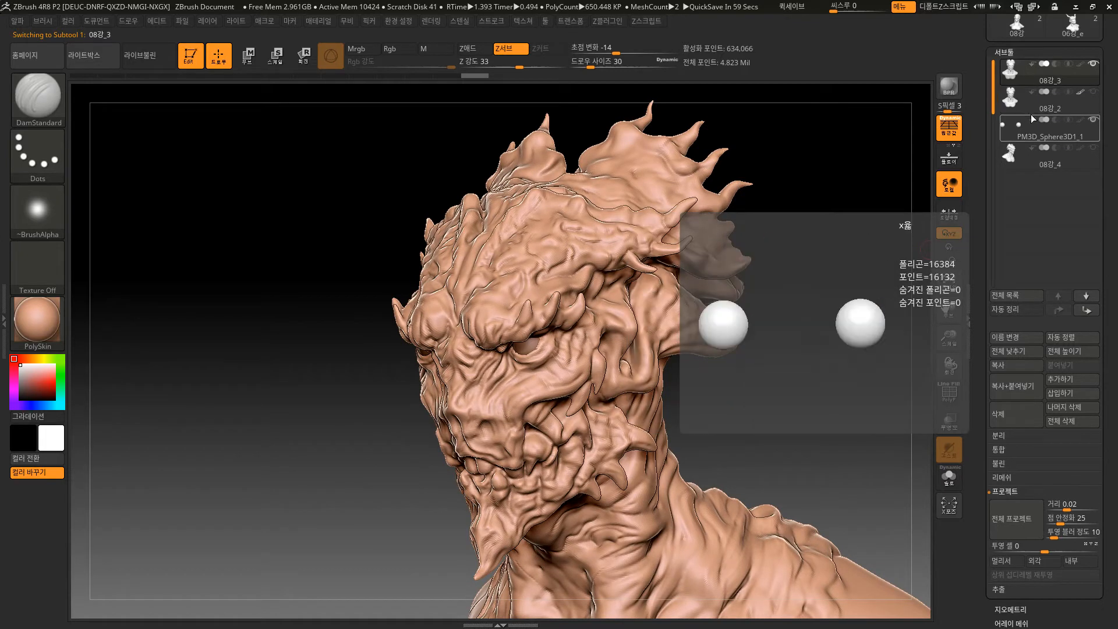
mouse_move(1035, 111)
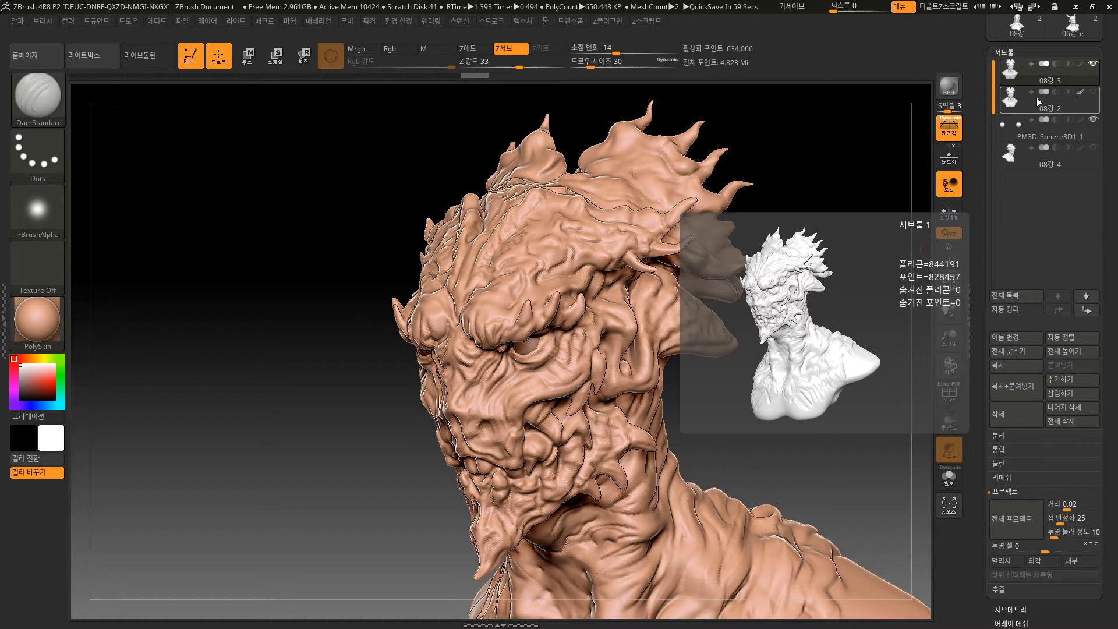
mouse_move(1038, 80)
drag(858, 429, 769, 431)
Divide the 08강_3 bust to subdivision level 4
scroll(1026, 487, down, 3)
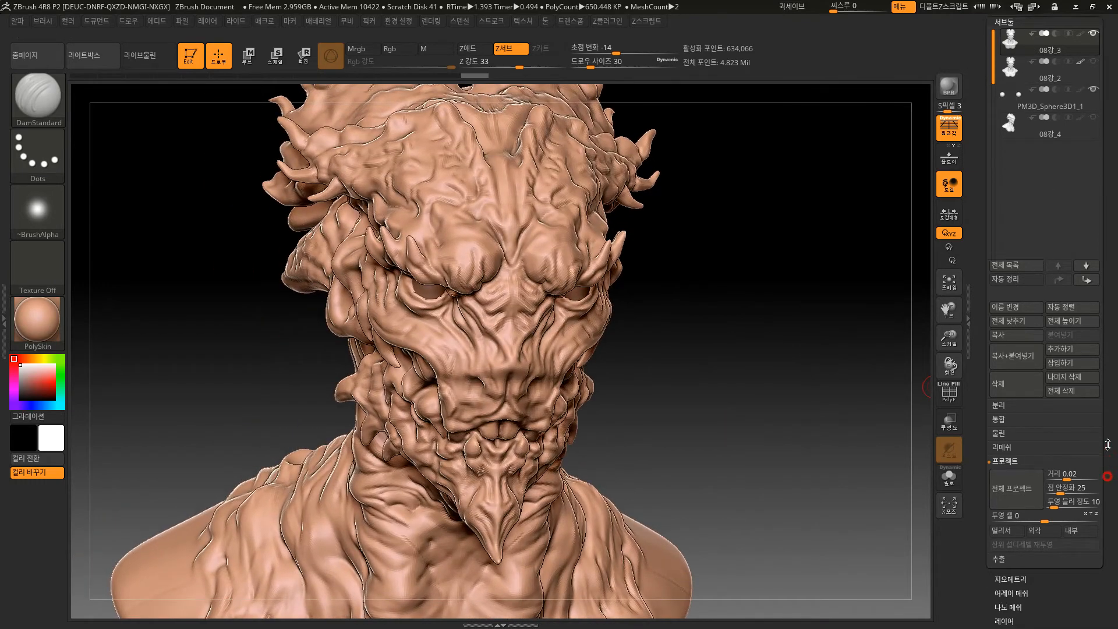
click(1014, 493)
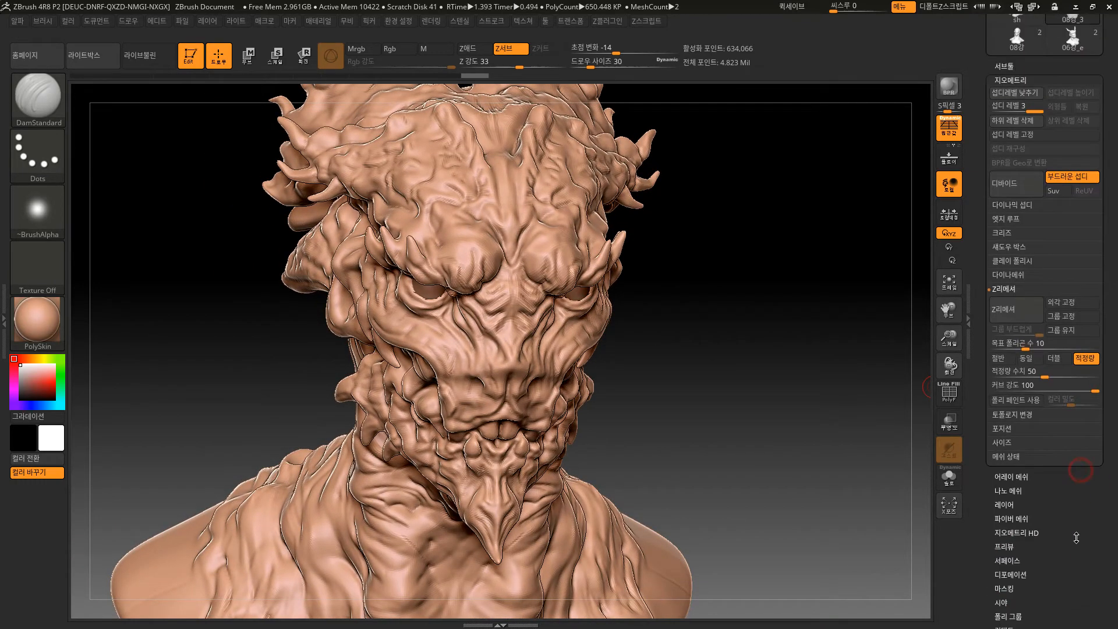
click(1018, 180)
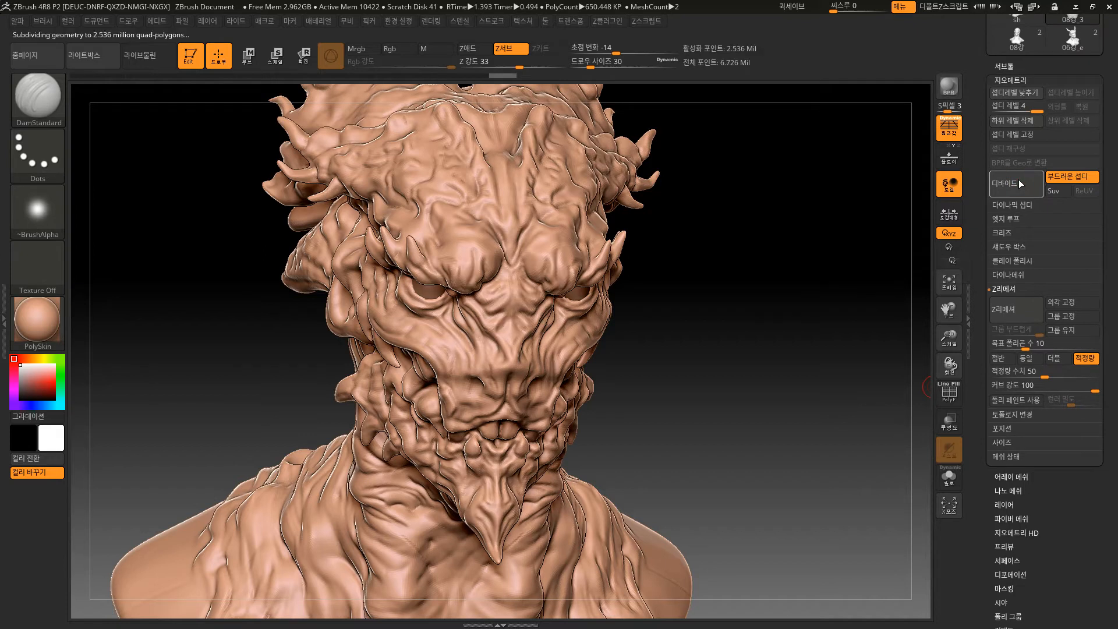
Make 08강_2 visible again and project its detail onto the level 4 08강_3 bust without polypaint
click(1020, 65)
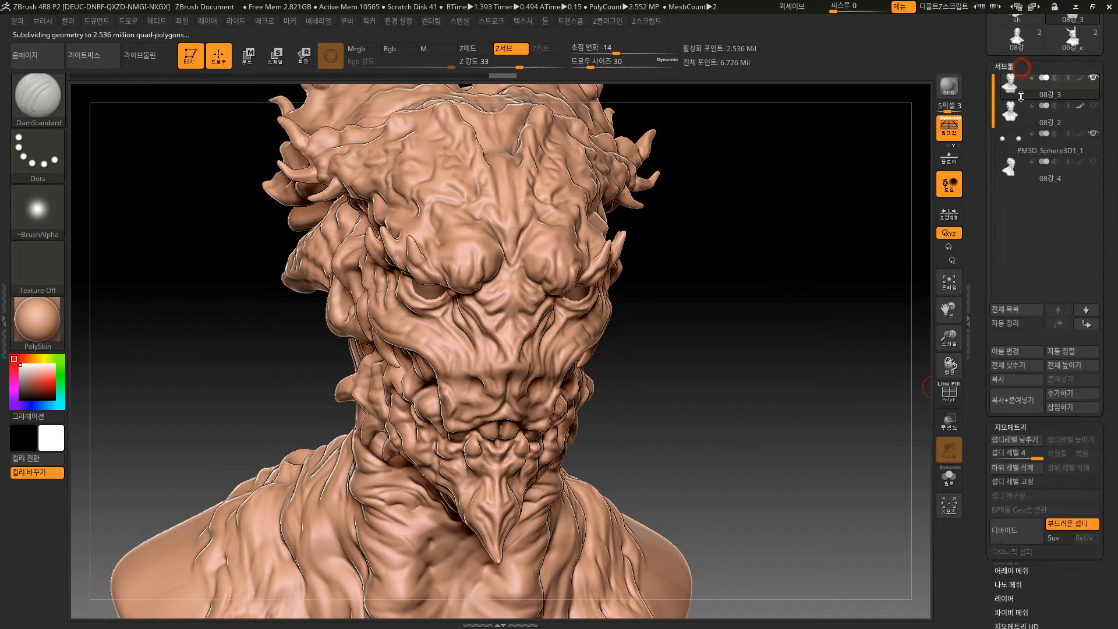
scroll(1107, 533, down, 3)
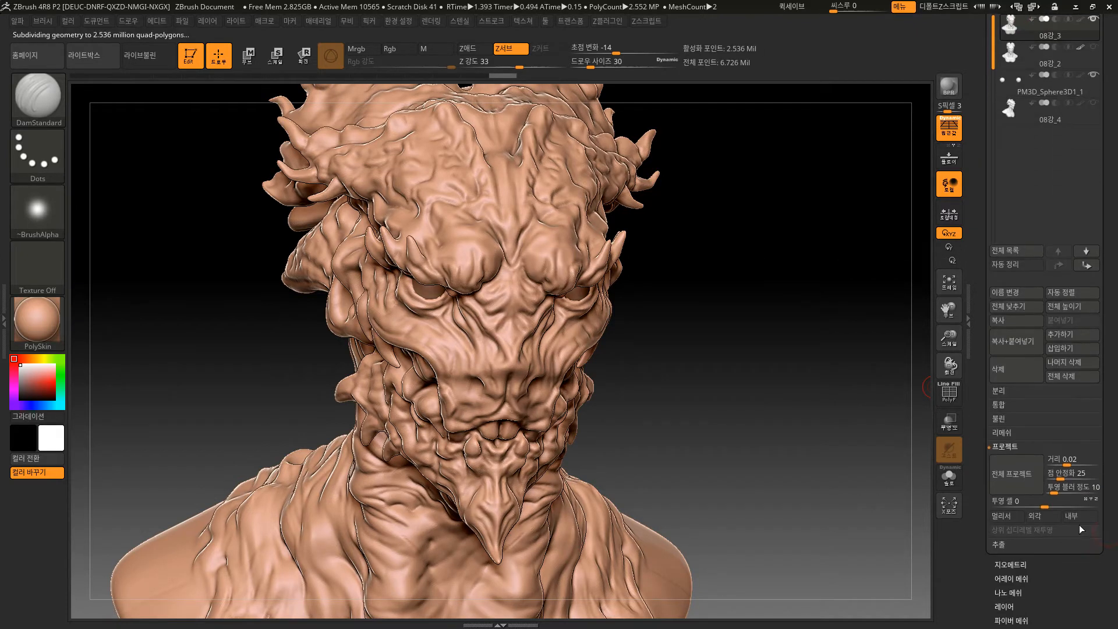
click(1025, 482)
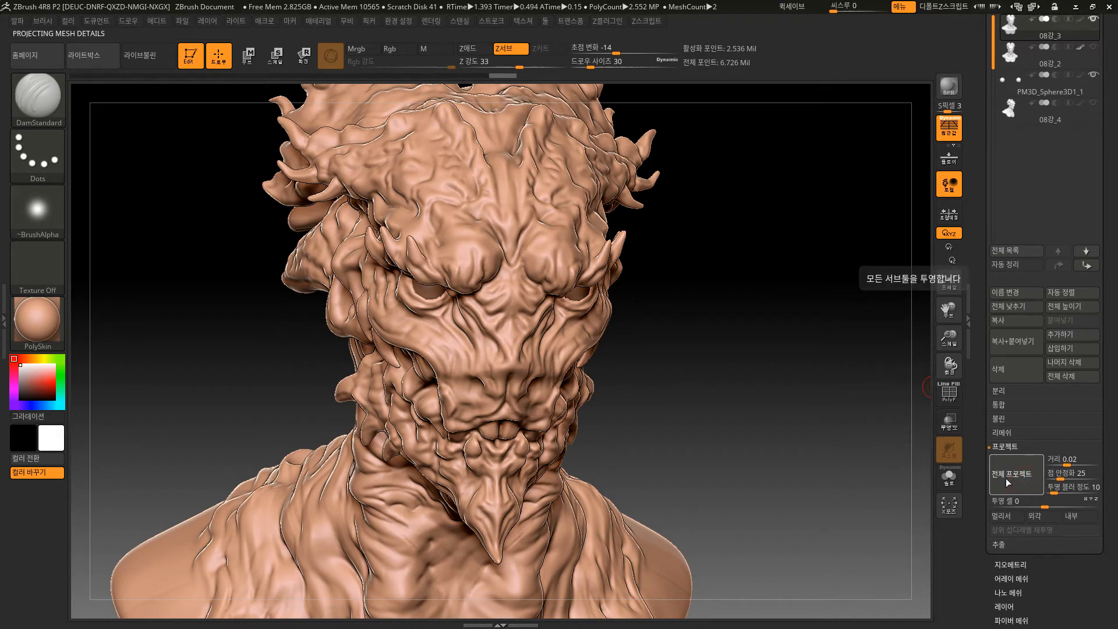
mouse_move(1095, 47)
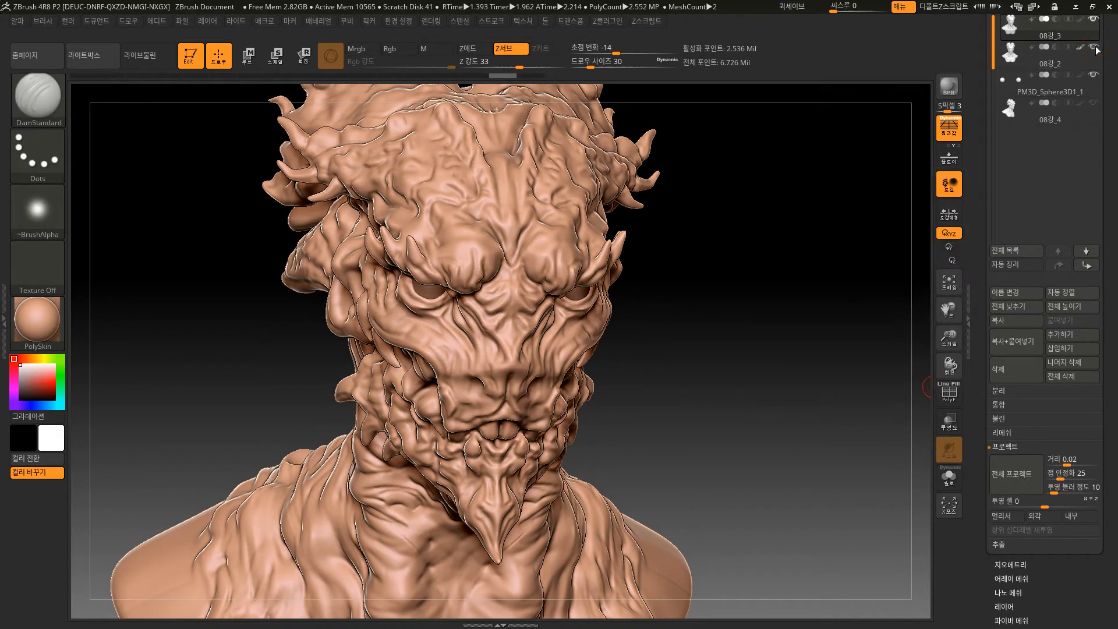
click(1016, 466)
click(923, 491)
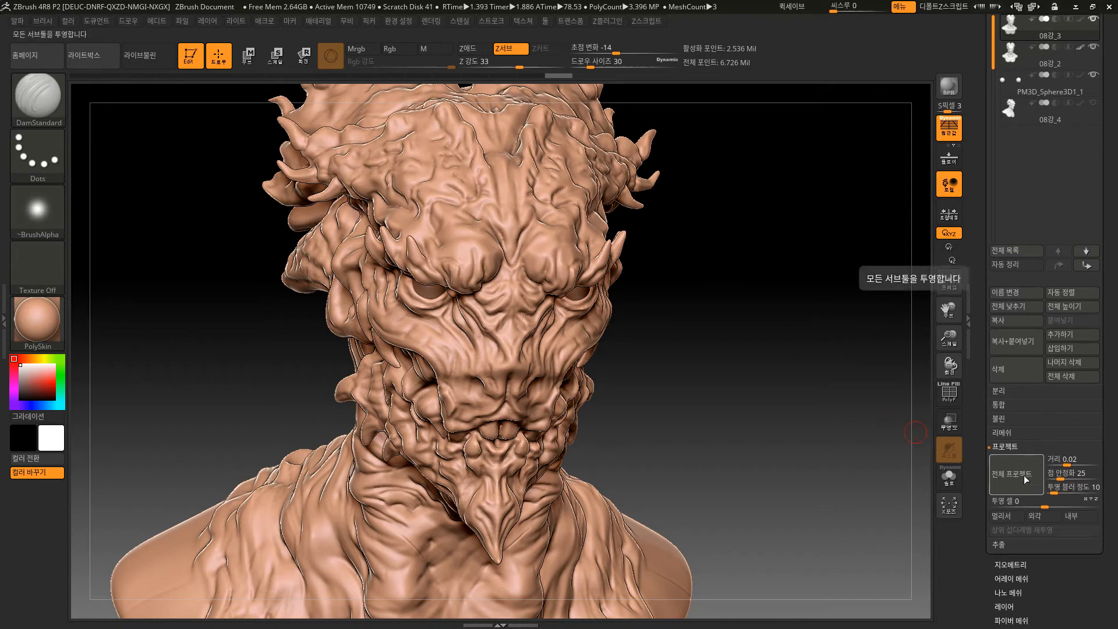
Hide 08강_2 and examine the level 4 projection on the whole 08강_3 bust from the front
mouse_move(820, 489)
alt+mouse_down()
mouse_move(789, 394)
mouse_move(774, 459)
mouse_move(770, 429)
mouse_move(813, 475)
alt+mouse_up()
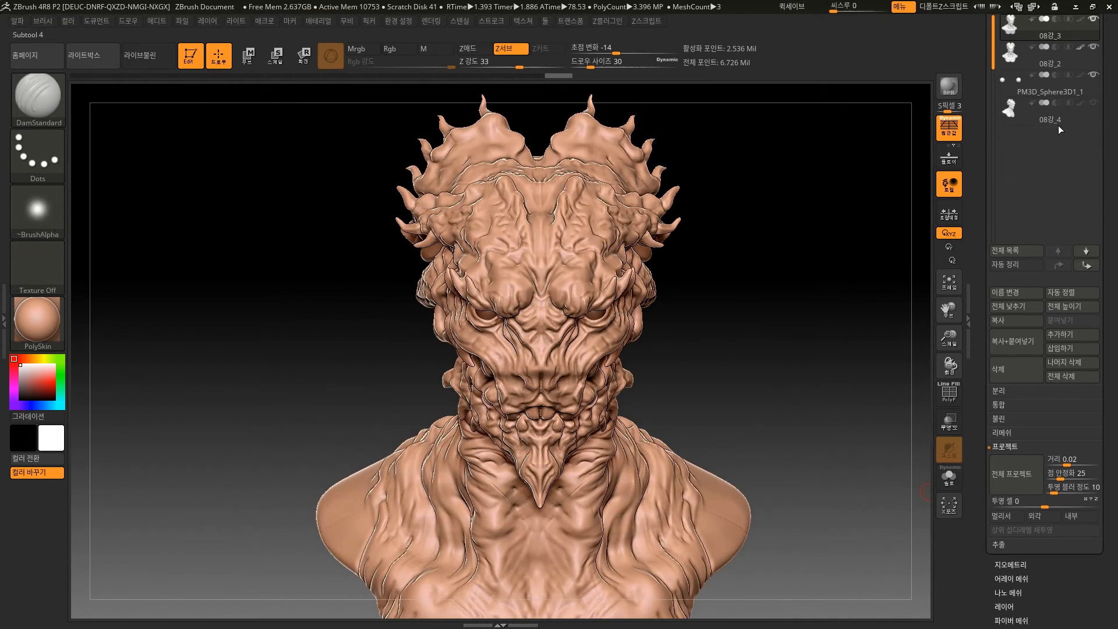
click(1094, 50)
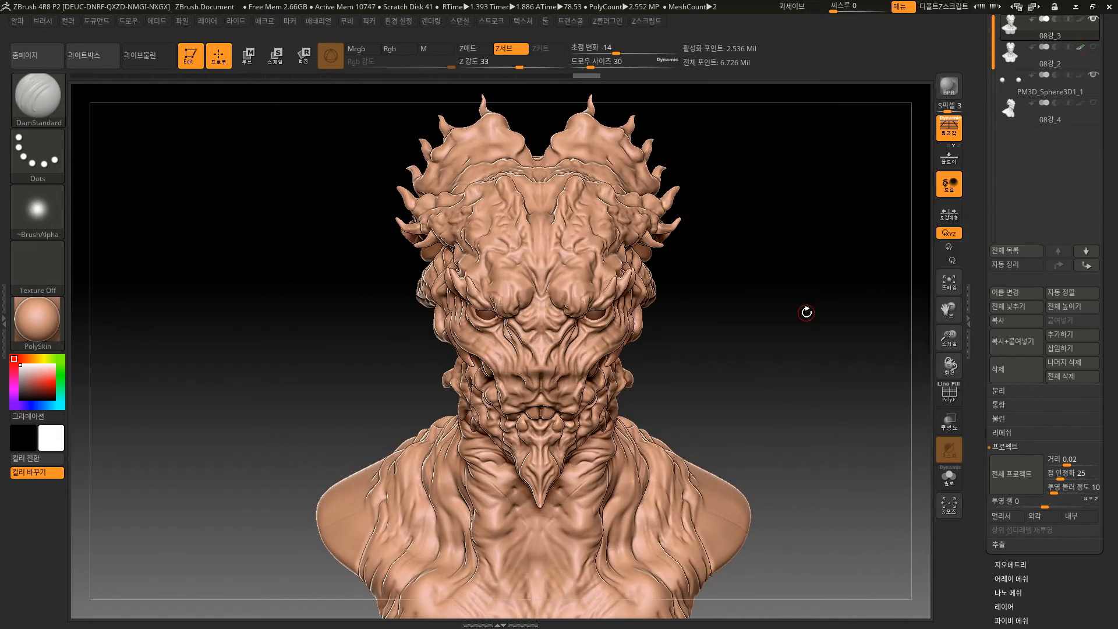
click(1023, 23)
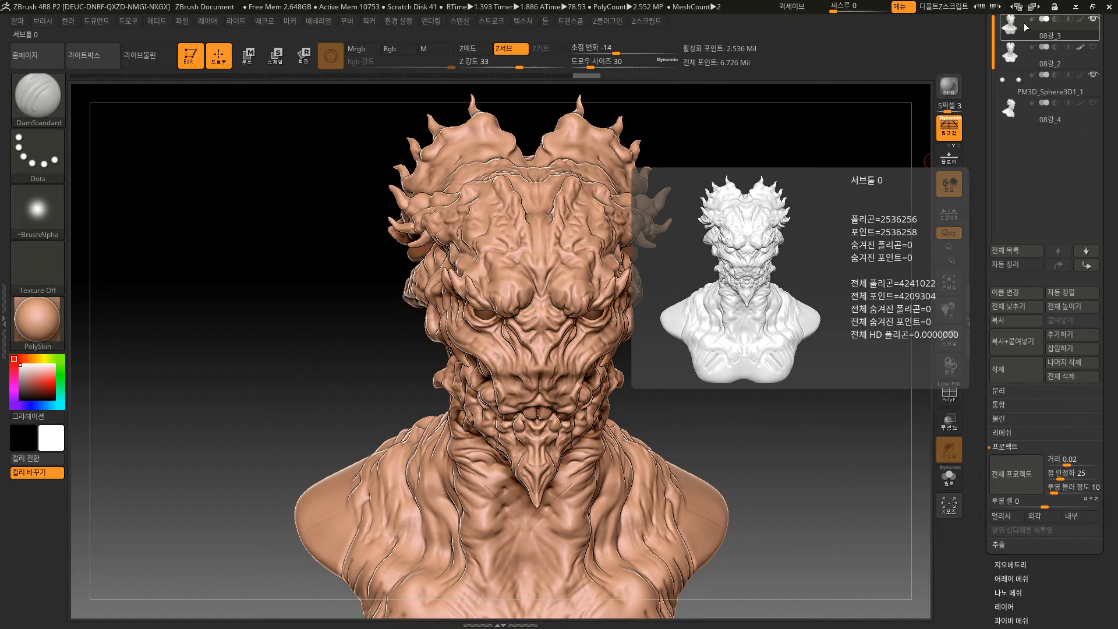
Compare the polygon counts of the 08강_3 and 08강_2 subtools
drag(1115, 41, 1116, 175)
mouse_move(1015, 162)
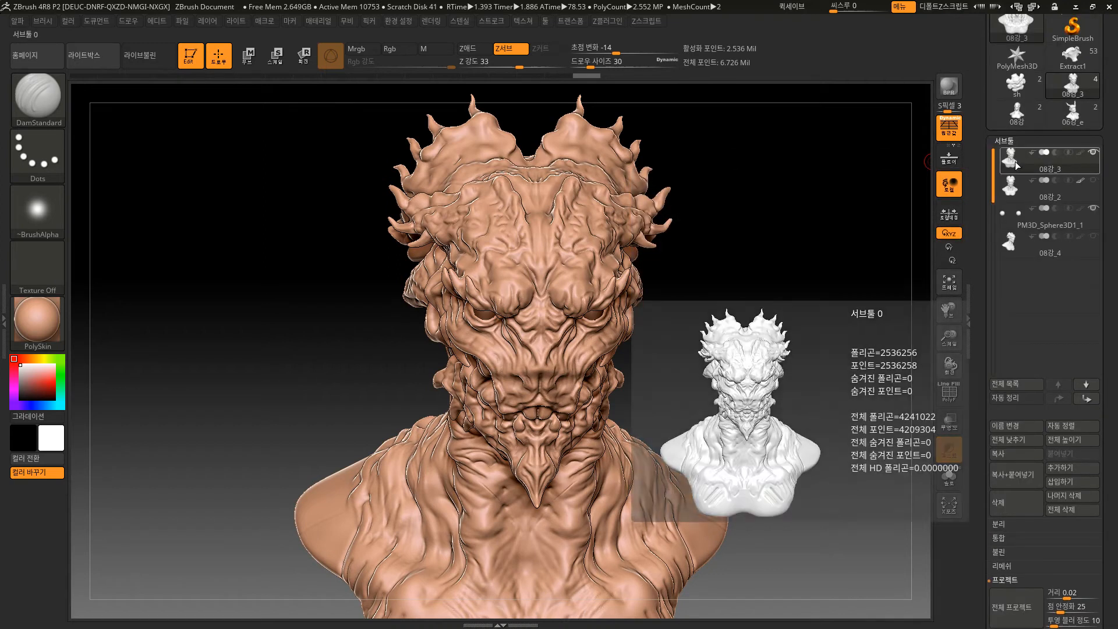
mouse_move(1028, 191)
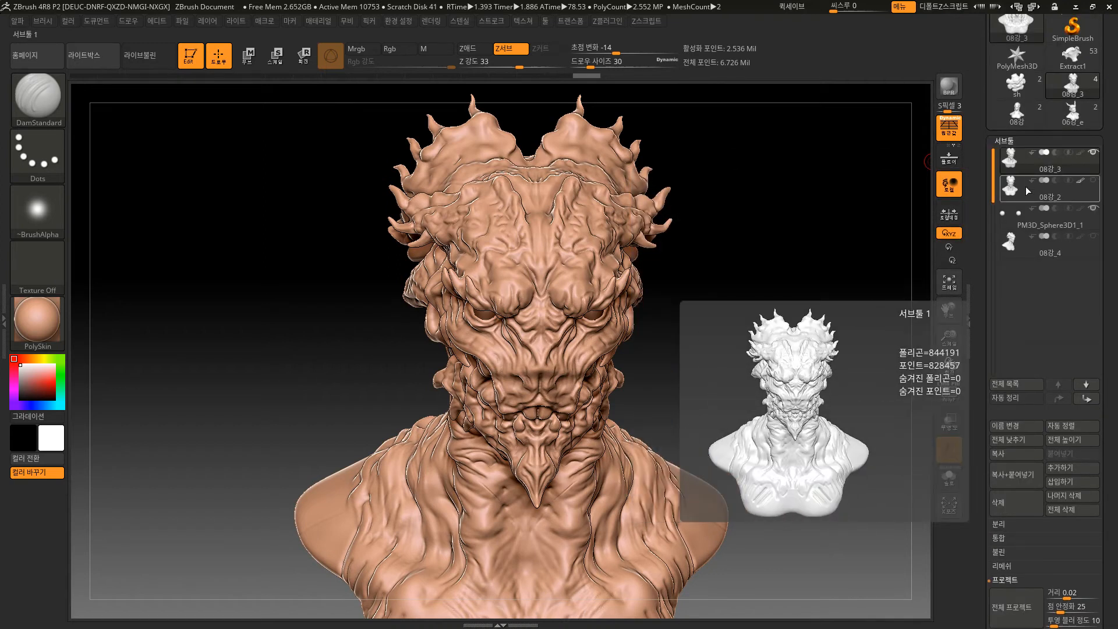
Examine the projected detail on the 08강_3 bust, close up on the face and from the side and front
alt+drag(908, 198, 588, 425)
drag(495, 461, 310, 581)
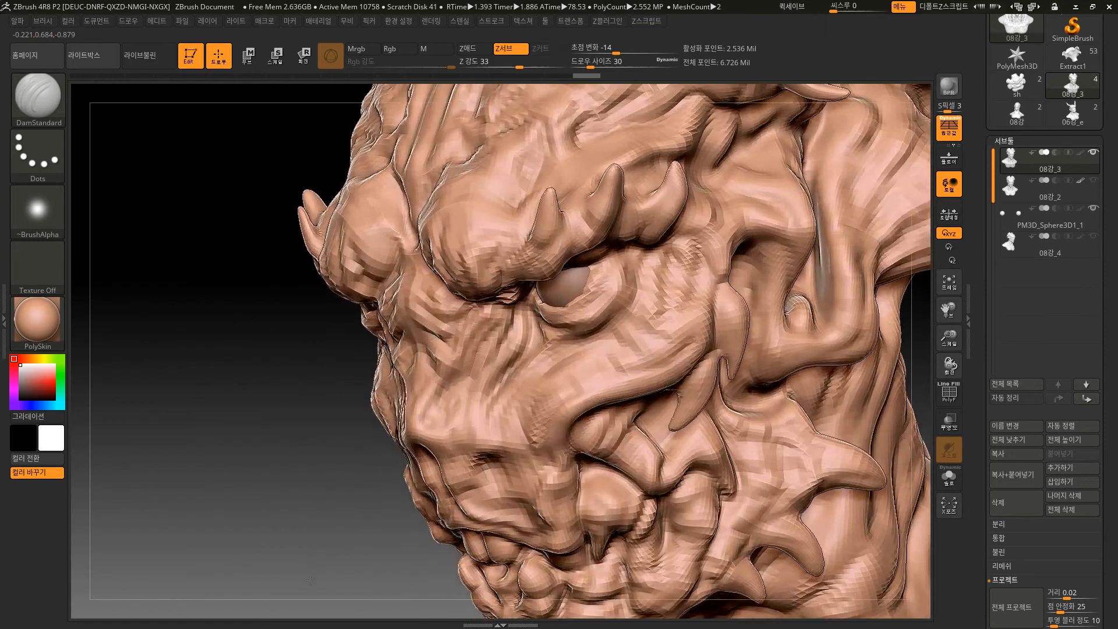
mouse_move(1003, 164)
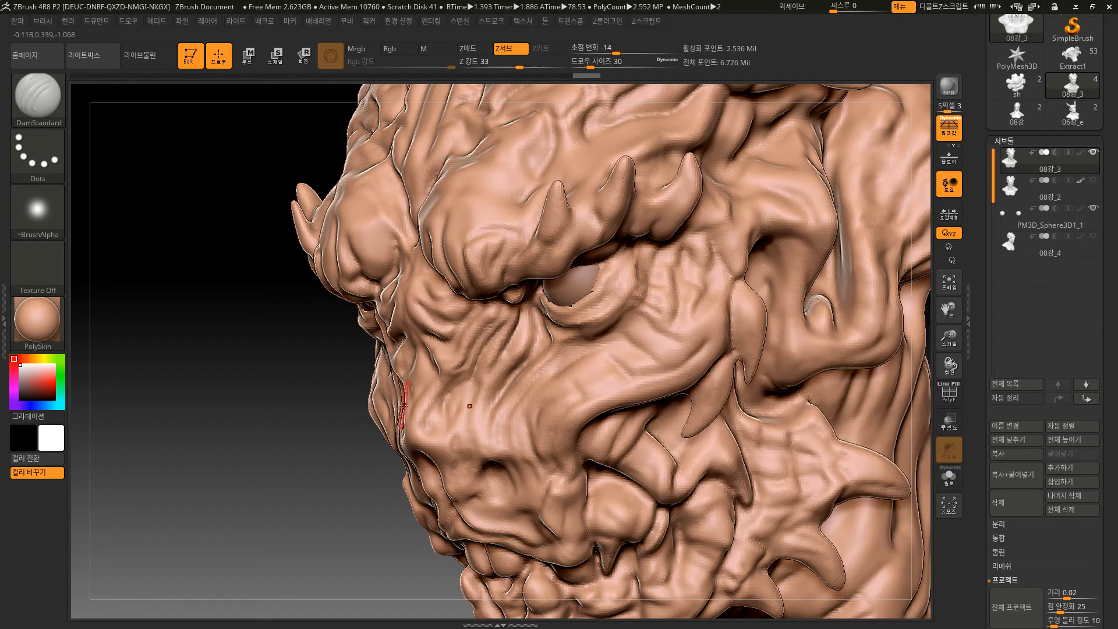
alt+drag(313, 487, 396, 396)
alt+drag(709, 411, 718, 365)
mouse_move(669, 407)
alt+mouse_down()
mouse_move(766, 370)
mouse_move(800, 385)
mouse_move(622, 418)
mouse_move(722, 489)
alt+mouse_up()
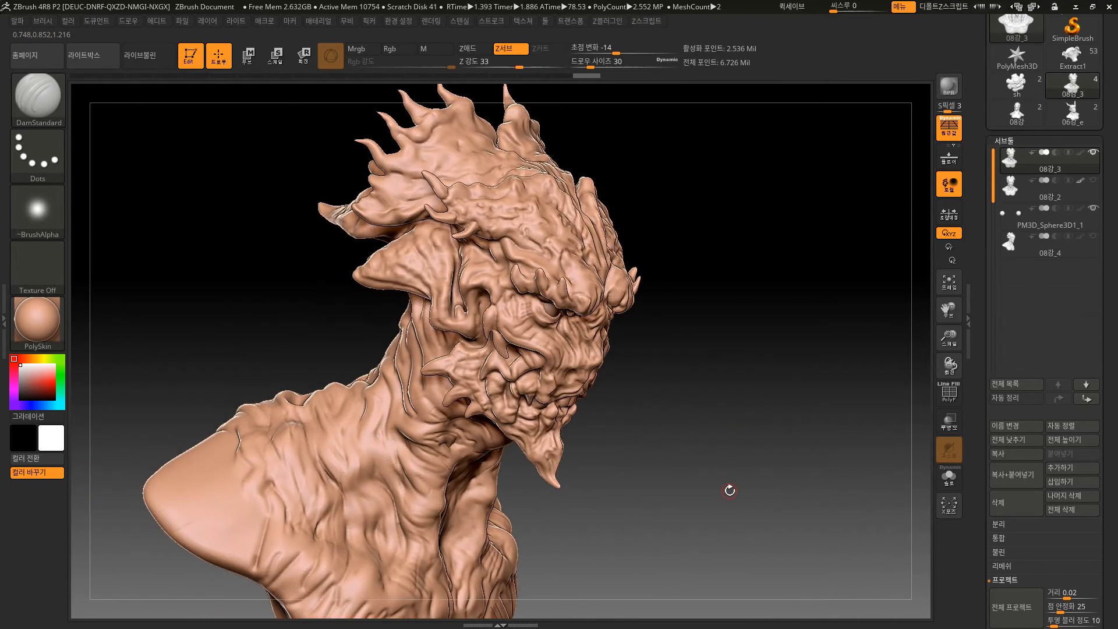
mouse_move(400, 391)
mouse_down()
mouse_move(376, 562)
mouse_move(415, 466)
mouse_move(473, 507)
mouse_up()
drag(669, 495, 582, 492)
drag(631, 351, 644, 314)
drag(822, 425, 796, 420)
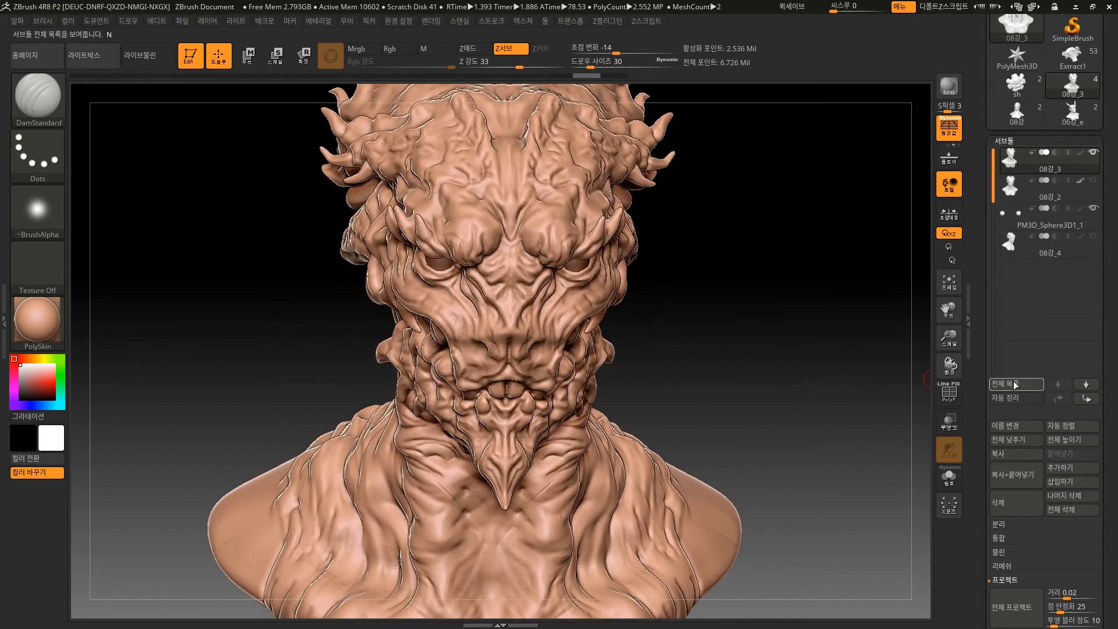
scroll(1014, 384, down, 5)
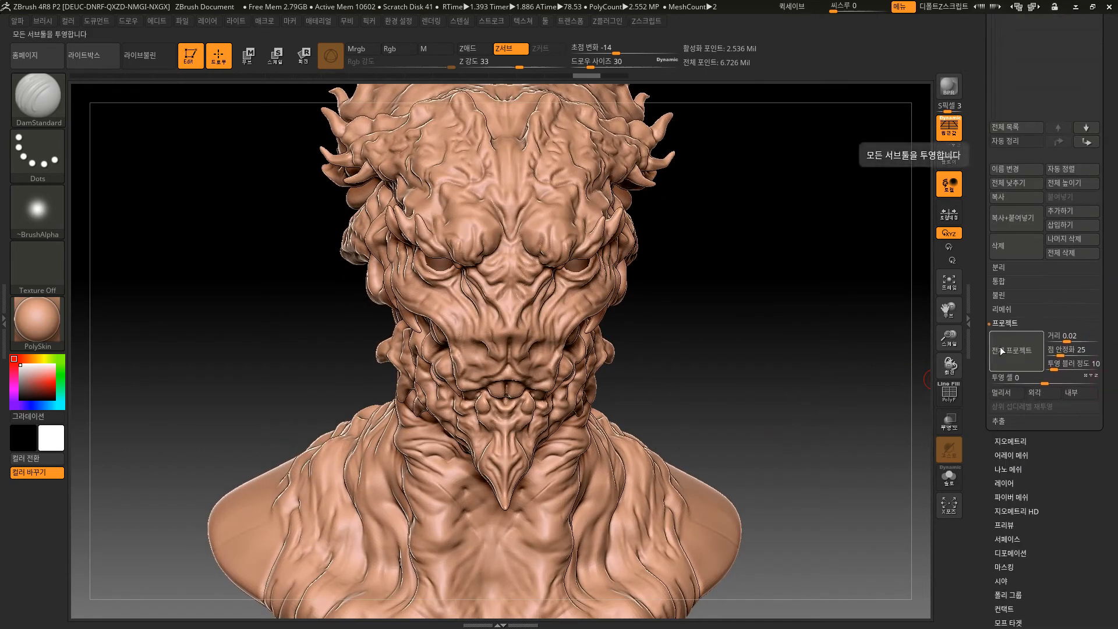
mouse_move(782, 453)
alt+mouse_down()
mouse_move(757, 391)
mouse_move(761, 427)
mouse_move(753, 397)
mouse_move(748, 463)
mouse_move(735, 399)
mouse_move(748, 411)
mouse_move(744, 497)
mouse_move(797, 463)
mouse_move(786, 411)
mouse_move(781, 457)
alt+mouse_up()
alt+drag(731, 310, 769, 402)
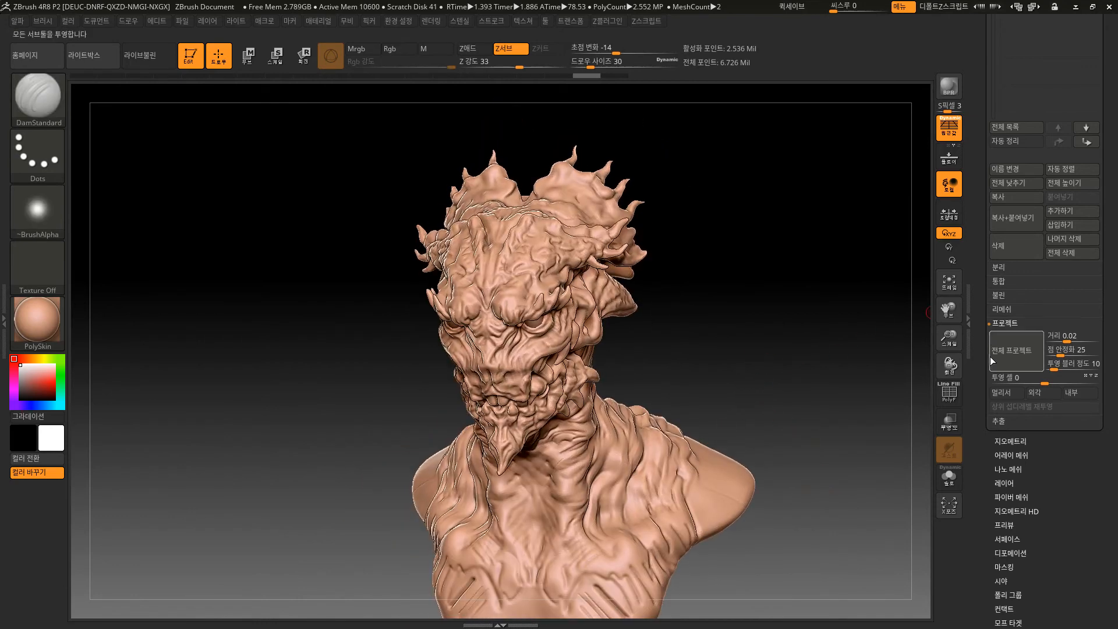
Switch to the original 08강_2 bust with 08강_3 hidden and examine its sculpted head and chest
drag(1061, 420, 1056, 503)
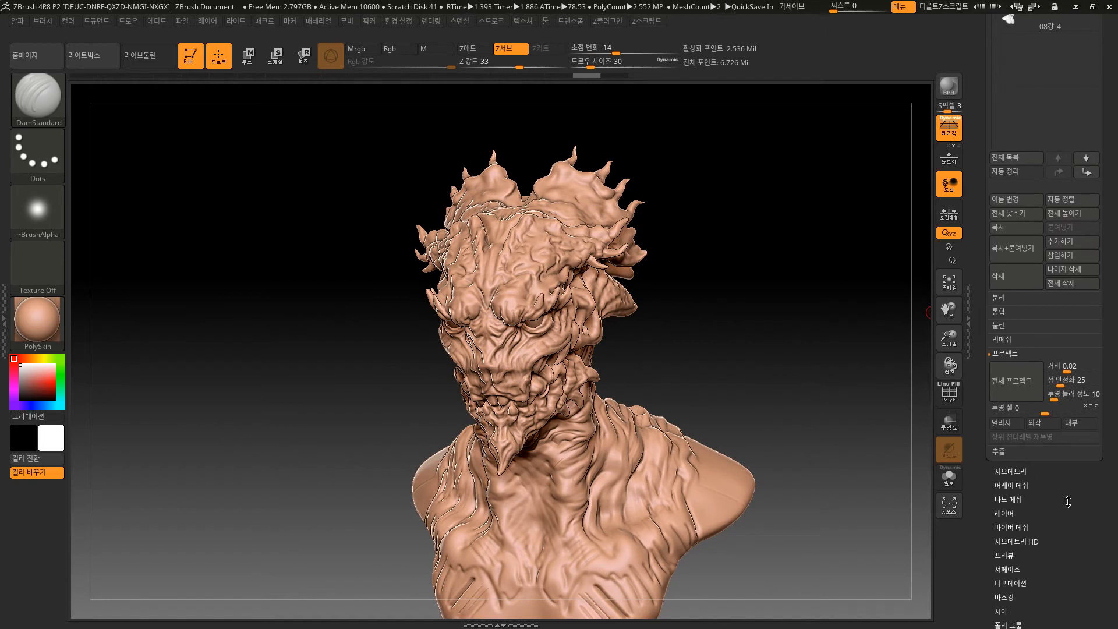
drag(1110, 112, 1101, 191)
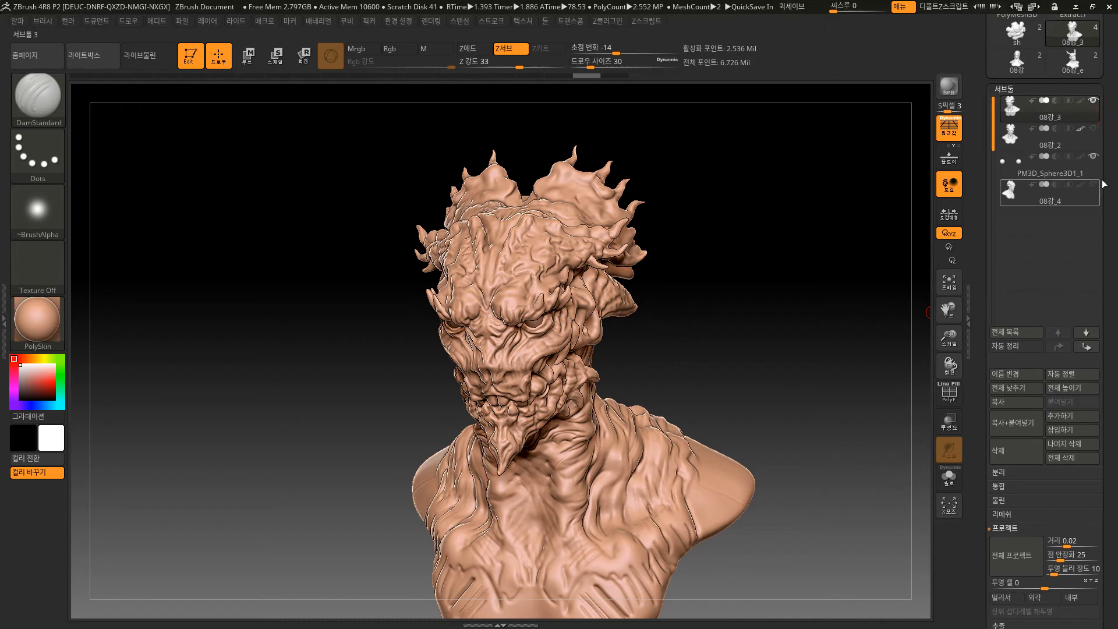
click(1096, 147)
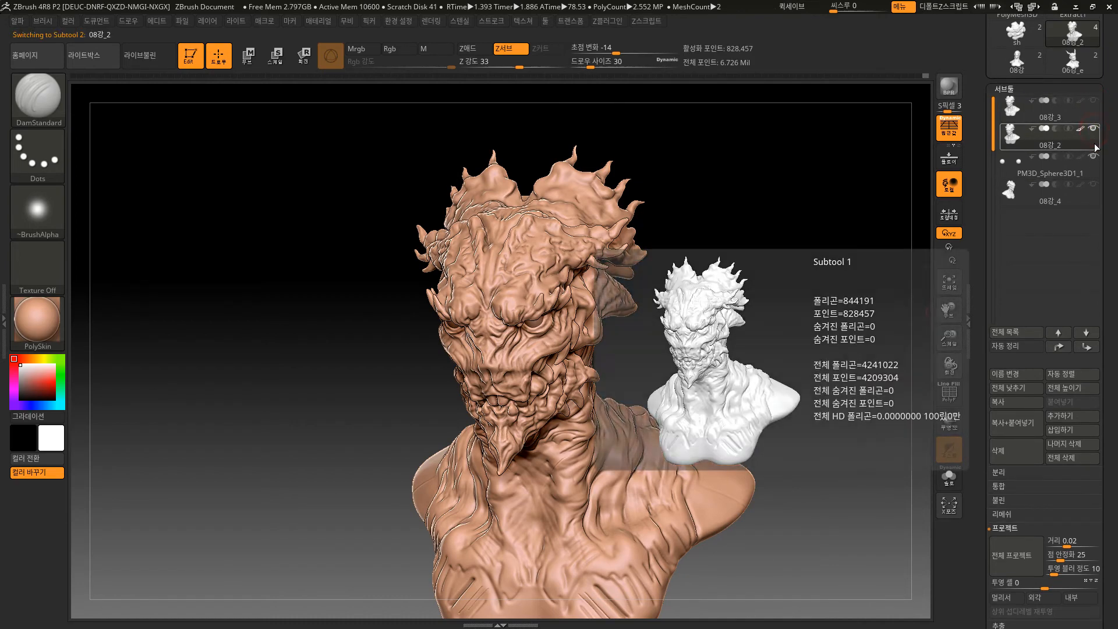
drag(760, 297, 777, 303)
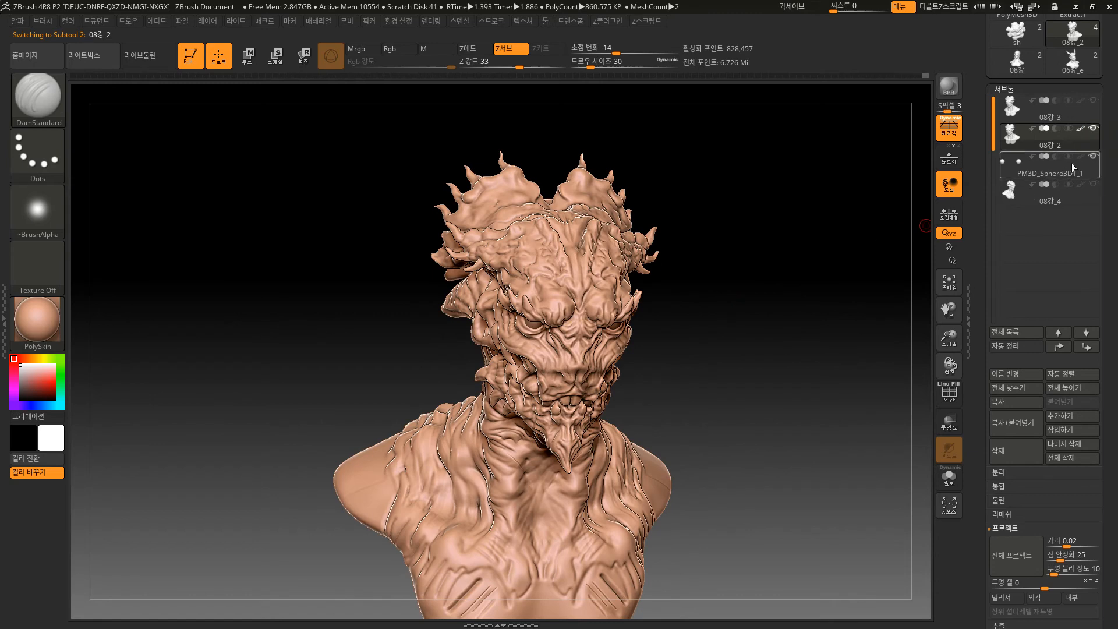
mouse_move(1091, 134)
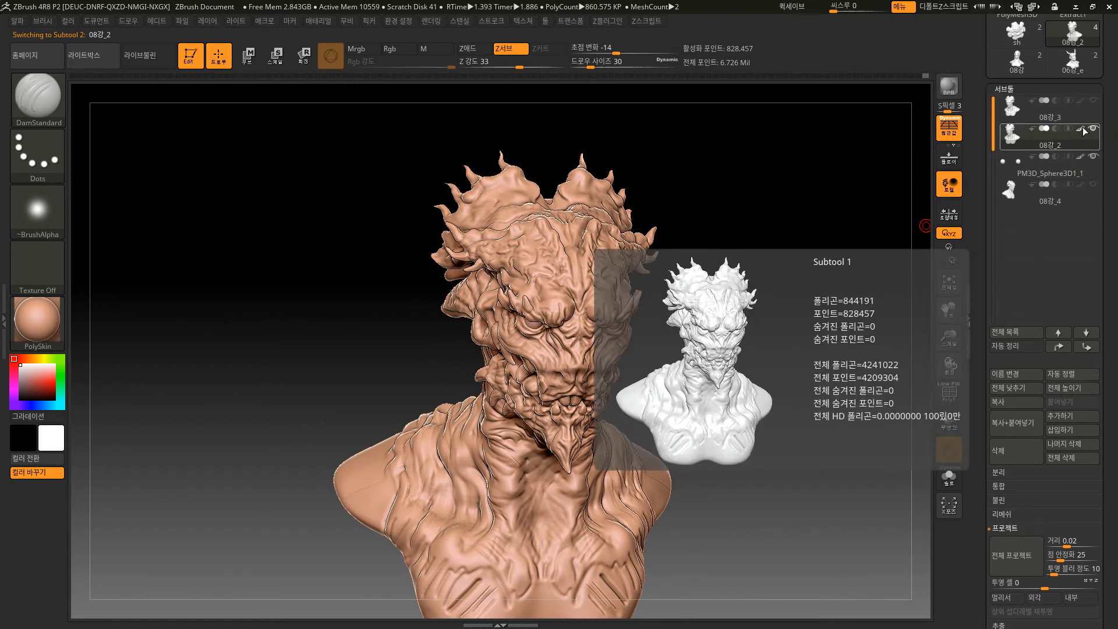
mouse_move(826, 318)
alt+mouse_down()
mouse_move(831, 425)
mouse_move(839, 280)
alt+mouse_up()
mouse_move(822, 377)
mouse_down()
mouse_move(798, 368)
mouse_move(807, 431)
mouse_up()
mouse_move(825, 330)
alt+mouse_down()
mouse_move(756, 388)
mouse_move(787, 387)
mouse_move(768, 352)
mouse_move(800, 451)
mouse_move(816, 384)
alt+mouse_up()
alt+drag(635, 609, 679, 547)
drag(806, 466, 763, 464)
Try to apply DynaMesh at resolution 320 to the 08강_2 bust
scroll(1106, 460, down, 6)
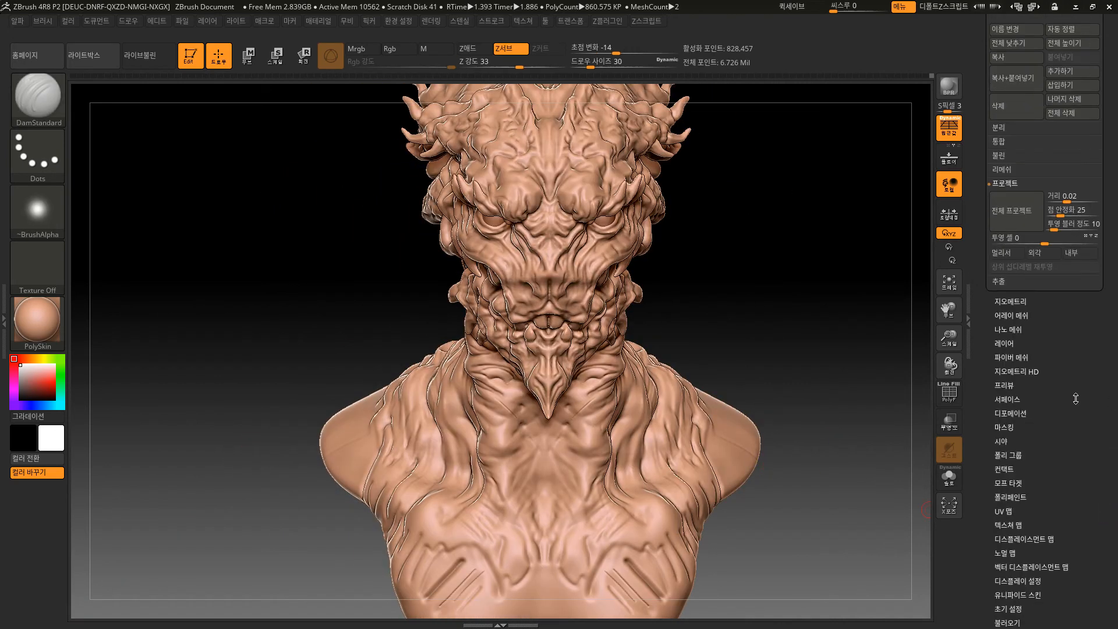
click(1036, 303)
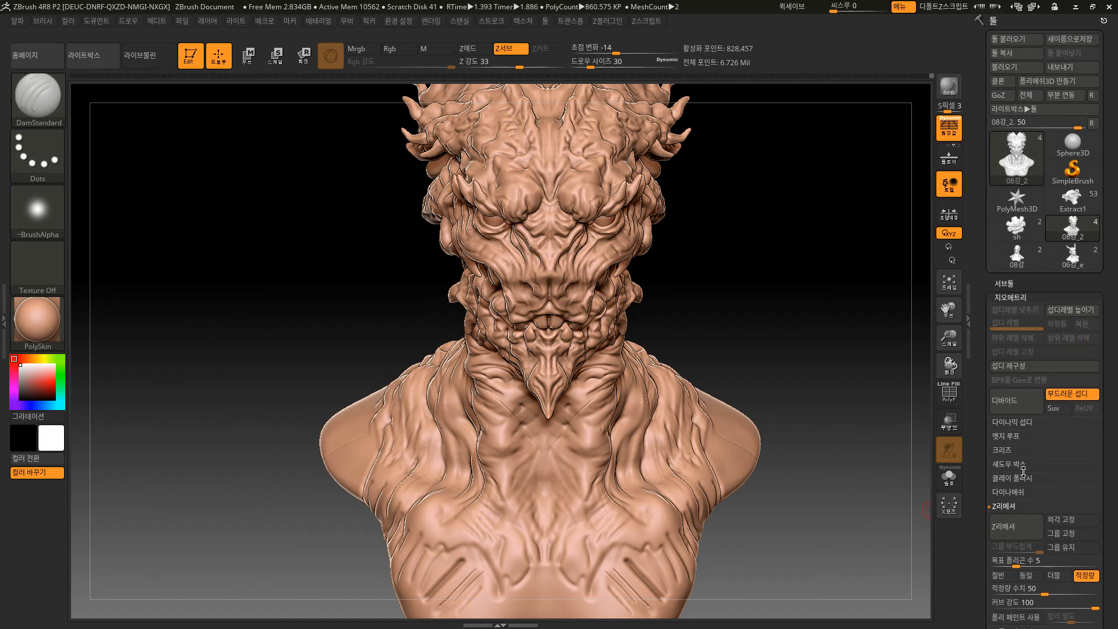
click(1018, 492)
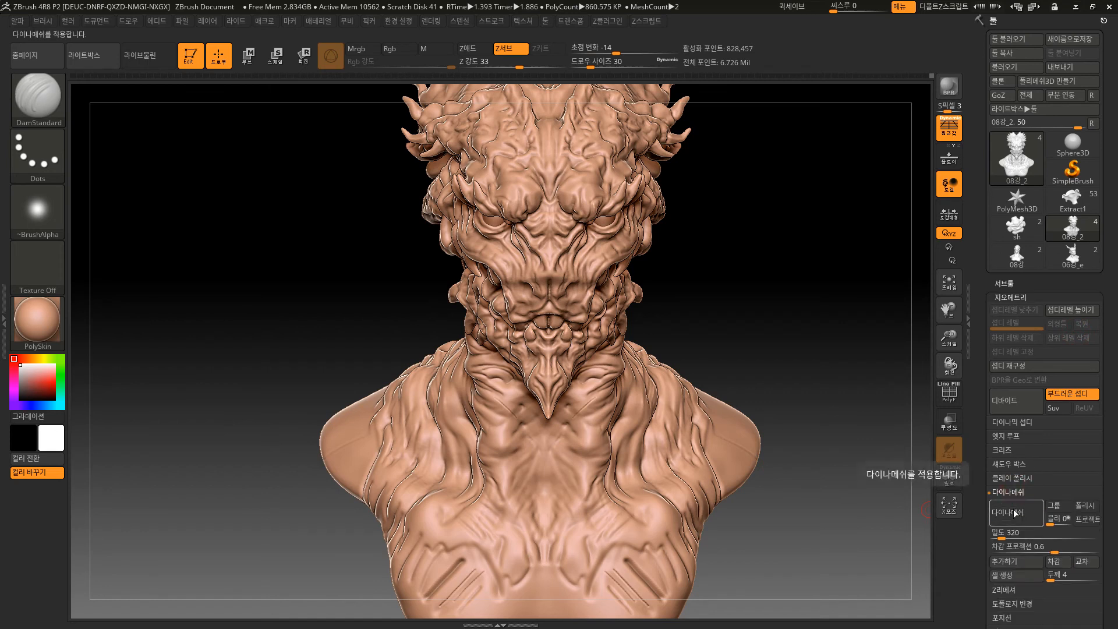
click(1014, 512)
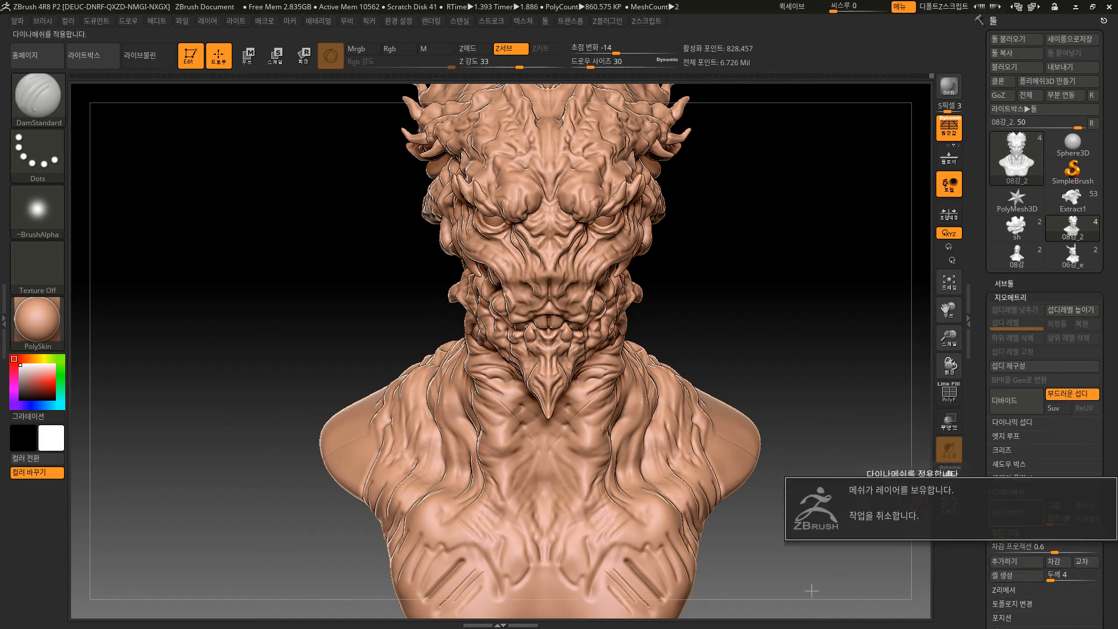
Bake all of the 08강_2 bust's layers into its mesh
drag(1059, 598, 1058, 381)
click(1014, 482)
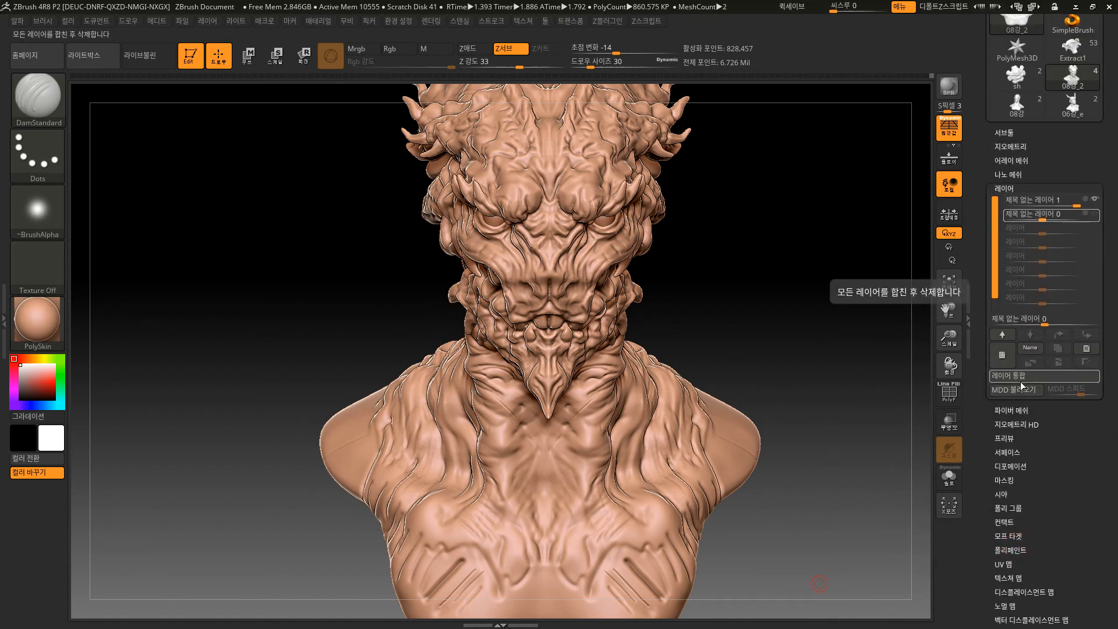
click(1021, 382)
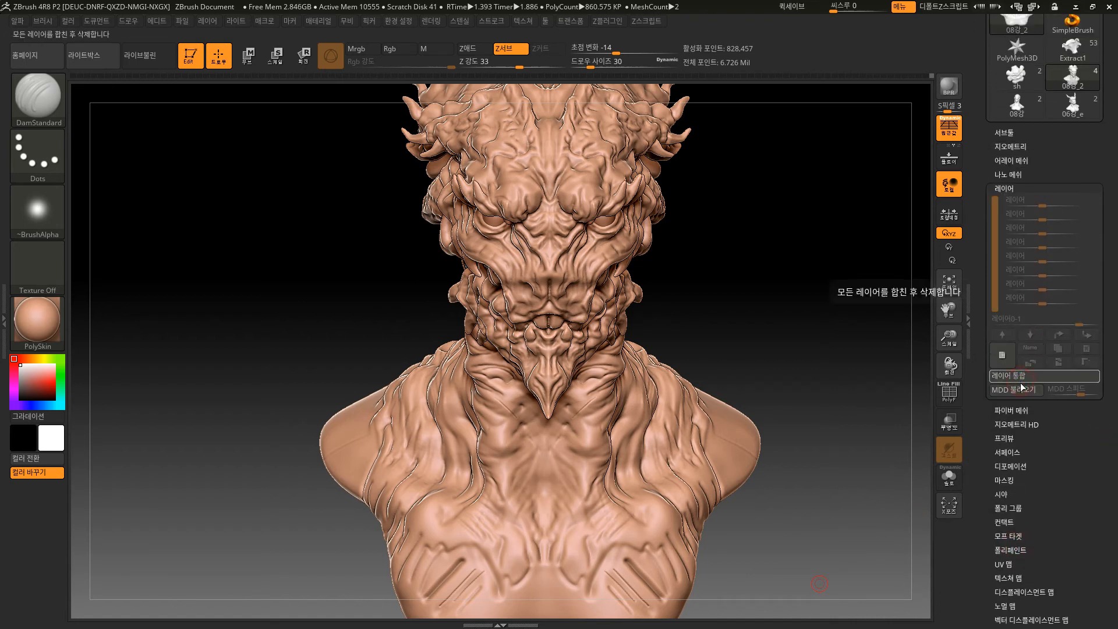
Turn on DynaMesh at resolution 320 for the 08강_2 bust
click(1012, 186)
click(1021, 142)
drag(720, 237, 783, 414)
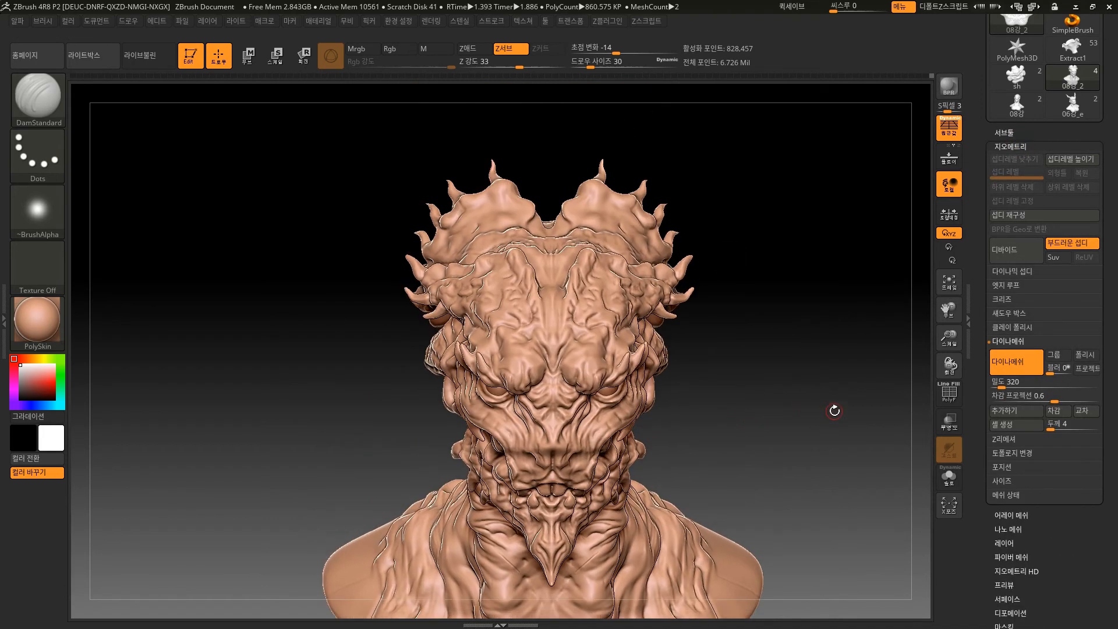
Examine the mesh density on the 08강_2 bust's face with the polygon wireframe displayed
alt+drag(815, 400, 847, 511)
key(shift)
key(shift+f)
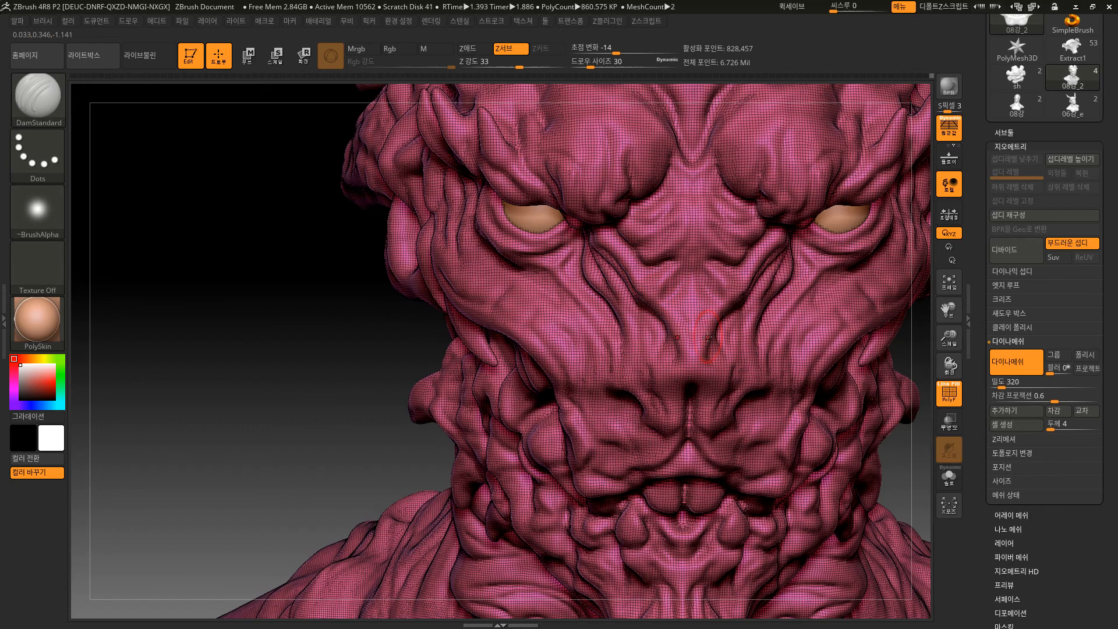
key(shift+f)
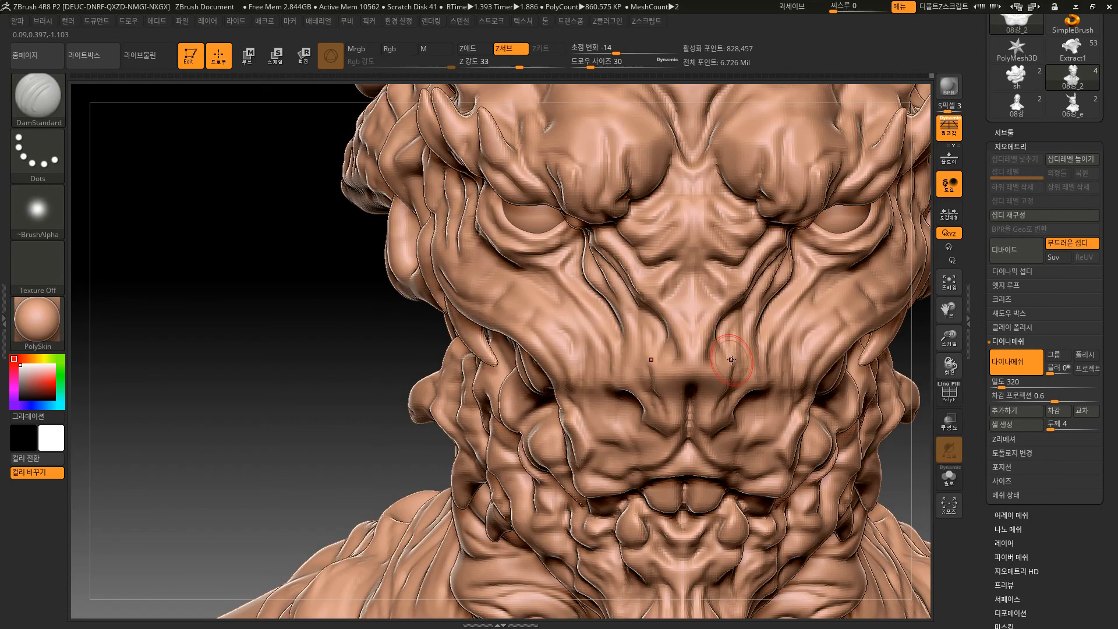
Divide the 08강_2 bust to subdivision level 2 and check the smoothed surface of its face up close
click(1011, 245)
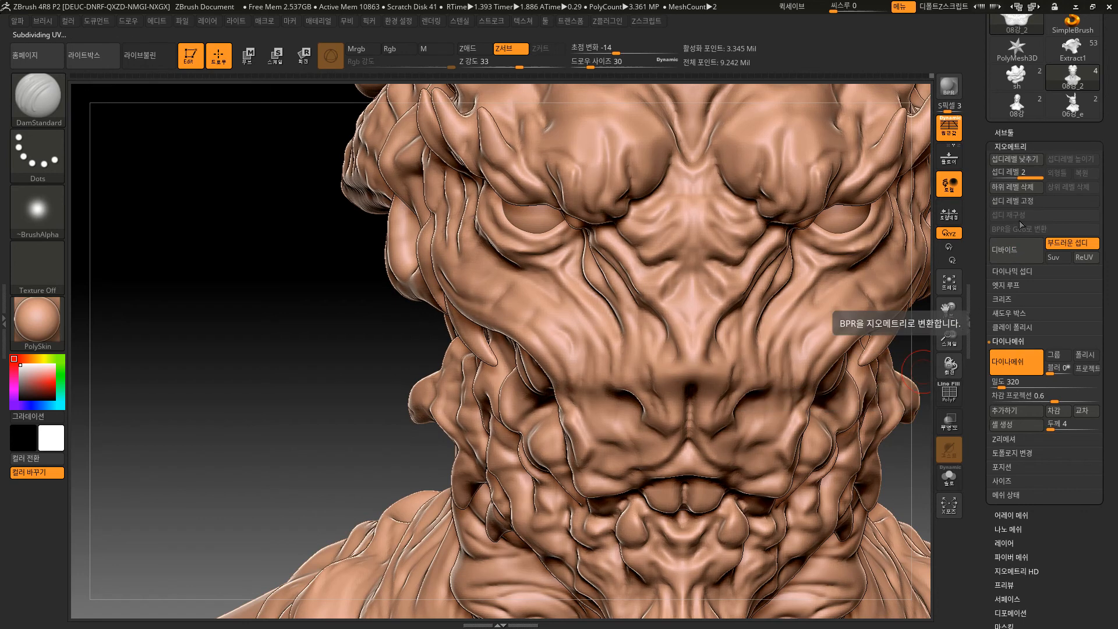
mouse_move(1016, 175)
mouse_down()
mouse_move(1007, 178)
mouse_move(1028, 179)
mouse_up()
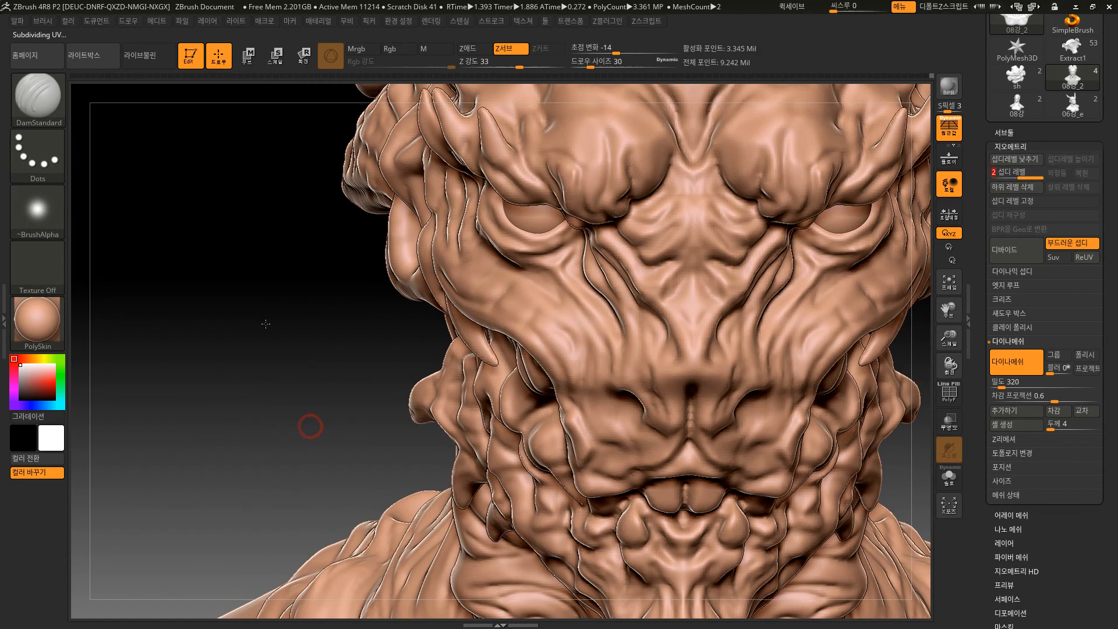
alt+drag(265, 324, 251, 233)
drag(828, 417, 807, 451)
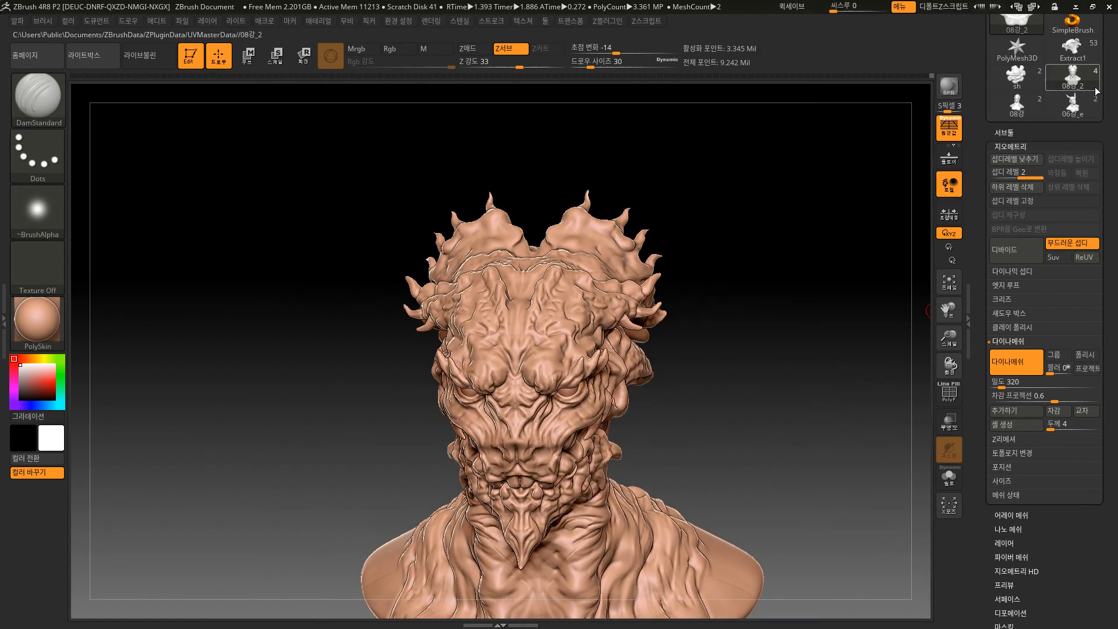
drag(1116, 164, 1116, 314)
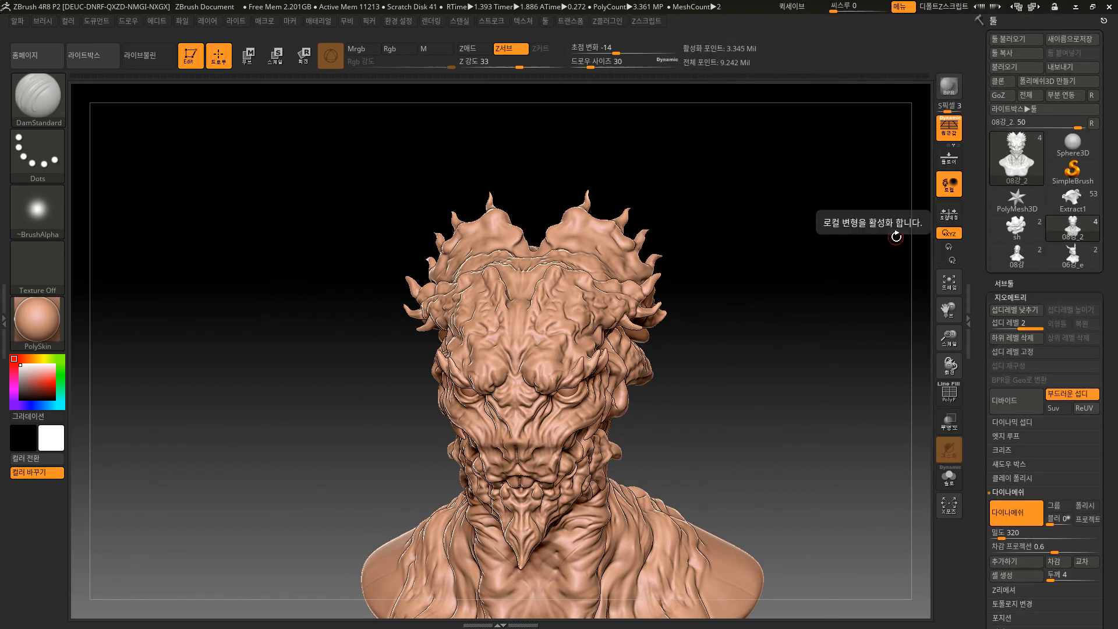
alt+drag(849, 349, 858, 421)
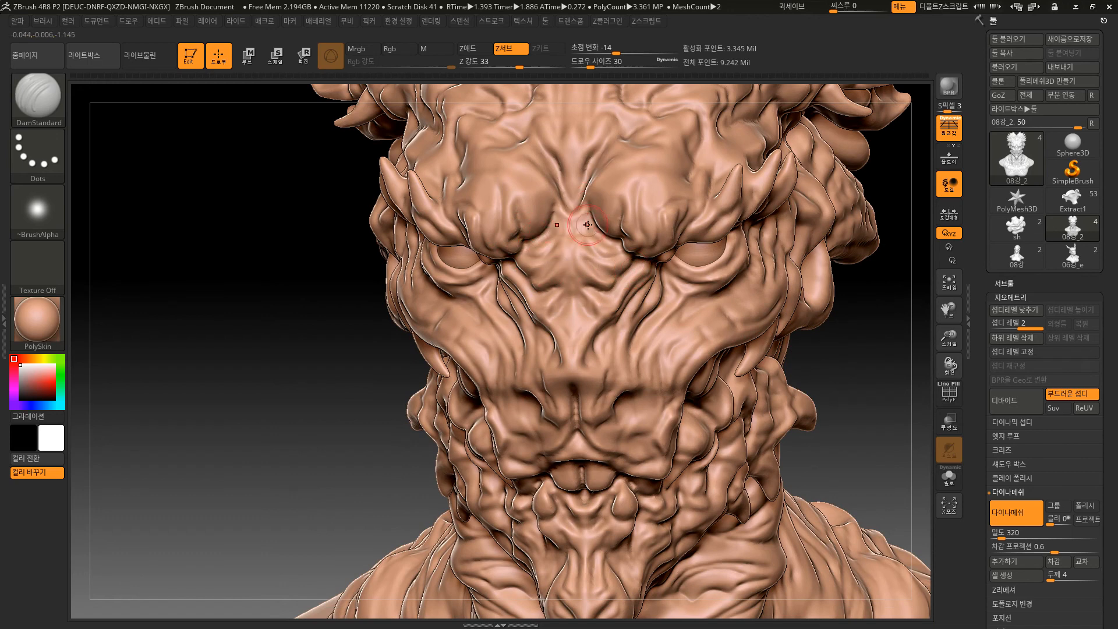
drag(324, 380, 370, 340)
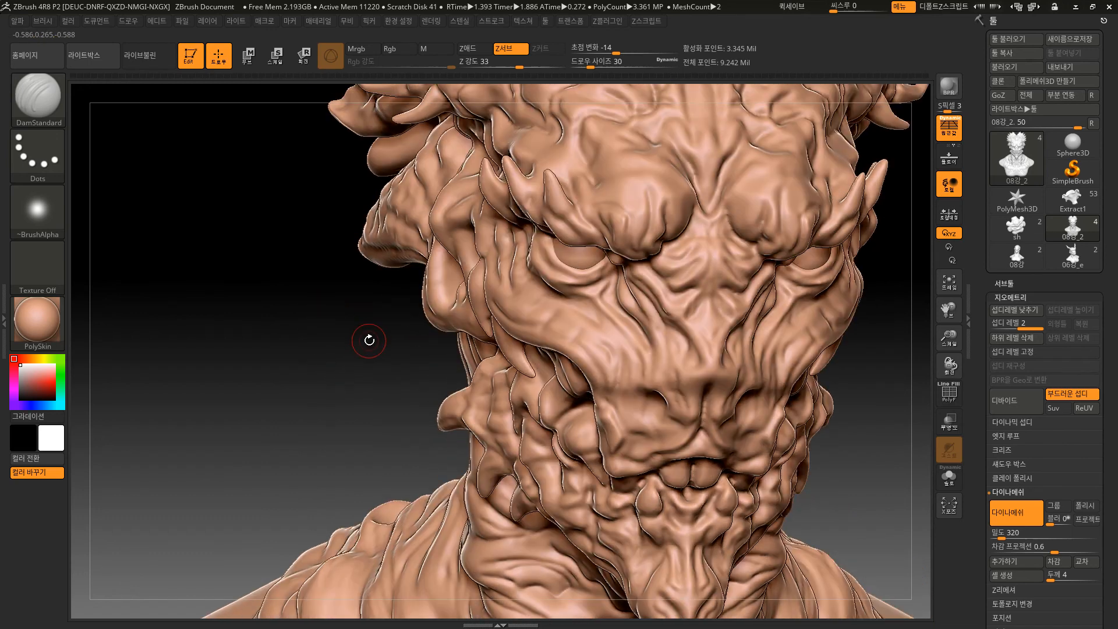
Try two long DamStandard strokes down the 08강_2 bust's face and undo each one
drag(566, 317, 663, 500)
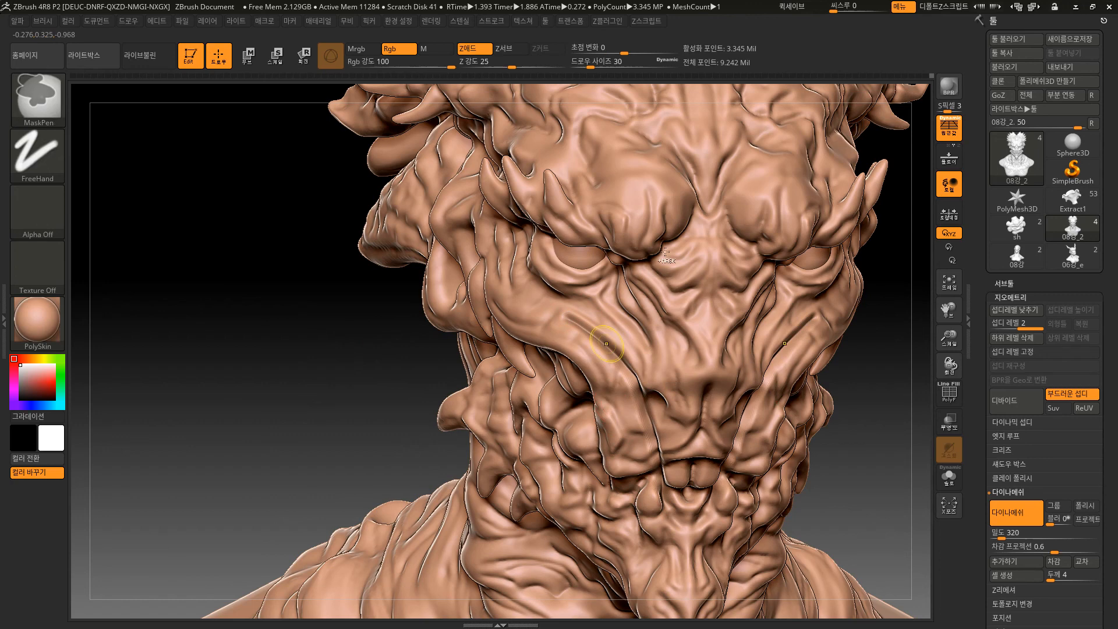
key(ctrl+z)
drag(709, 190, 626, 486)
key(ctrl+z)
Examine the whole subdivided 08강_2 bust from a three-quarter angle and from the front
mouse_move(879, 462)
alt+mouse_down()
mouse_move(870, 466)
mouse_move(828, 343)
mouse_move(861, 337)
mouse_move(783, 471)
mouse_move(816, 456)
mouse_move(784, 394)
alt+mouse_up()
alt+drag(816, 454, 716, 384)
shift+drag(716, 384, 805, 392)
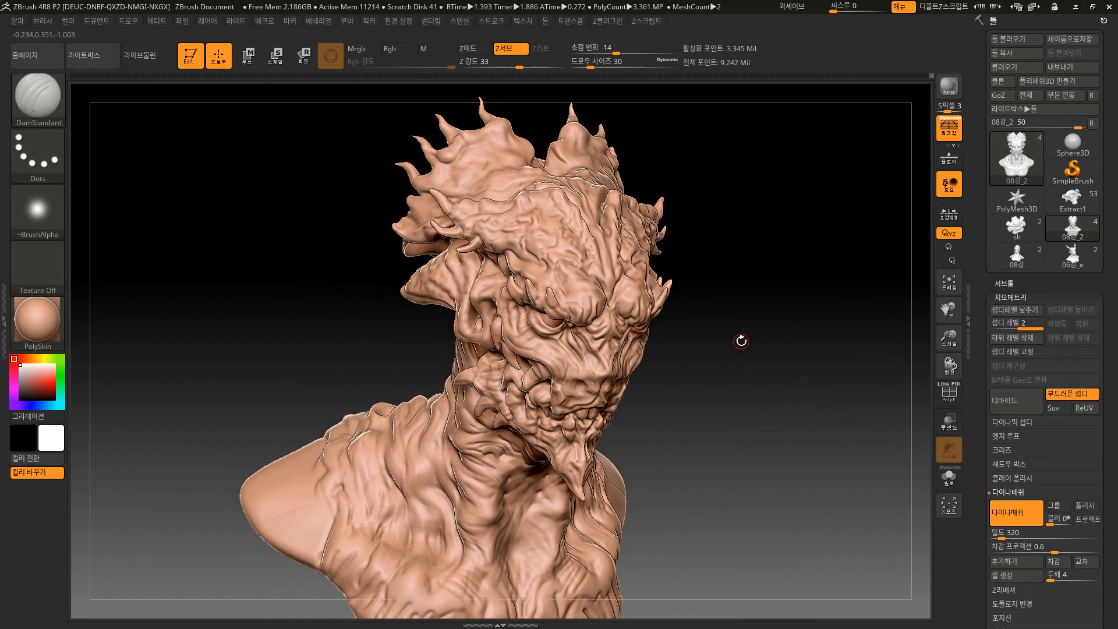
drag(780, 451, 837, 381)
alt+drag(845, 399, 752, 369)
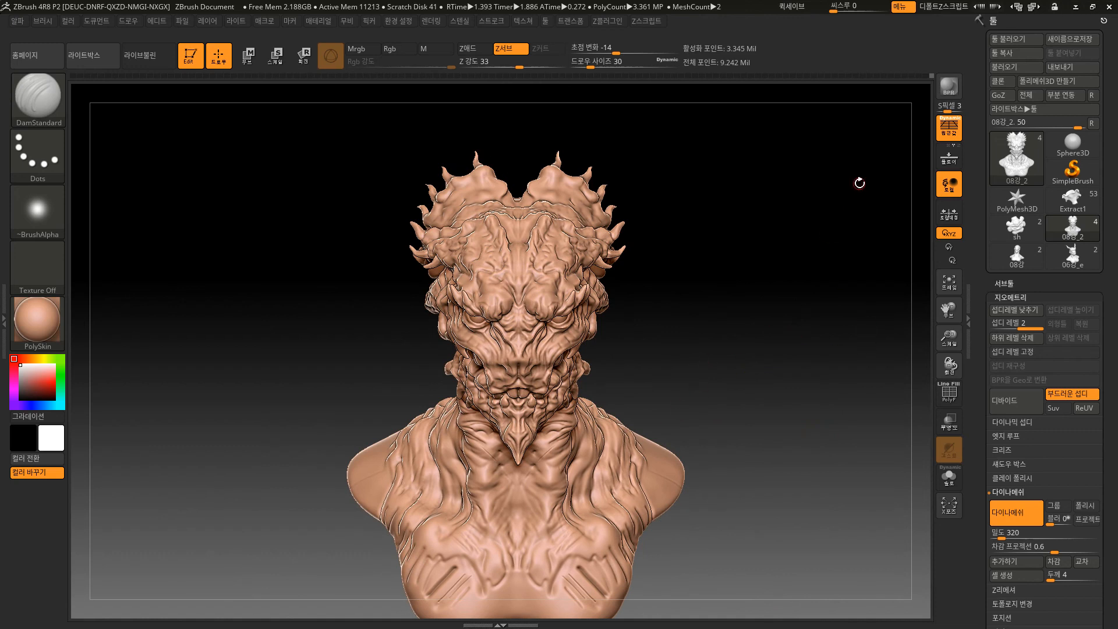